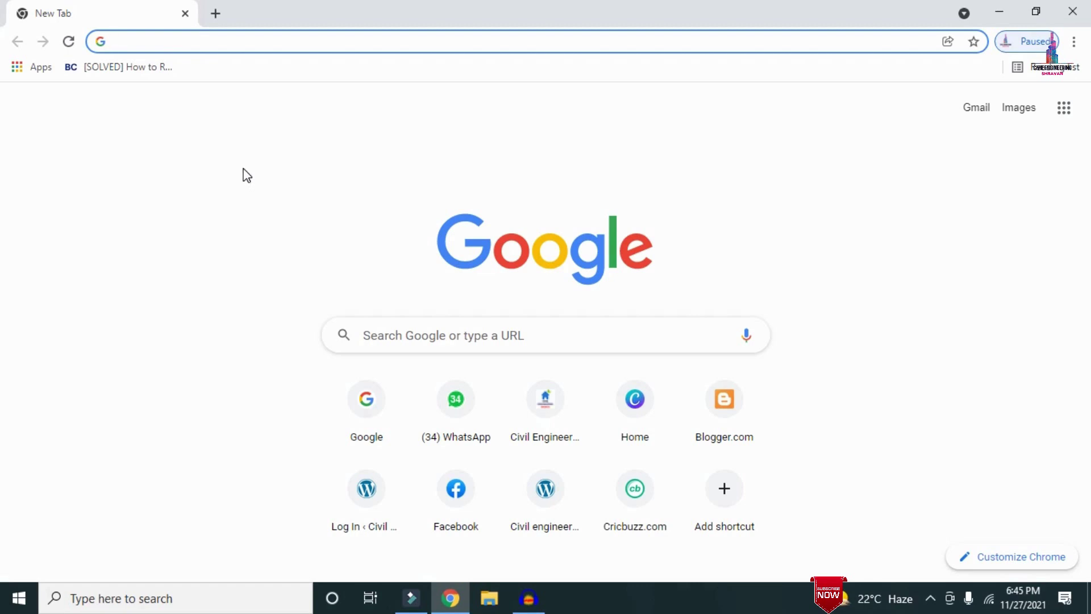
Open the civilbasics123.com website and look through its home page
type("http://civilbasics123.com/")
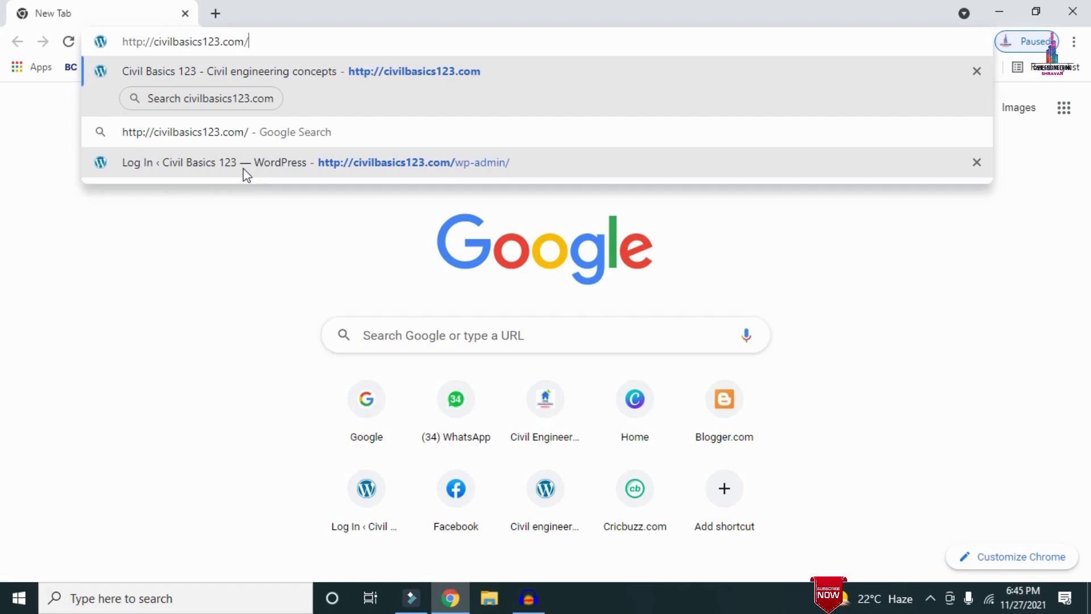
key("Return")
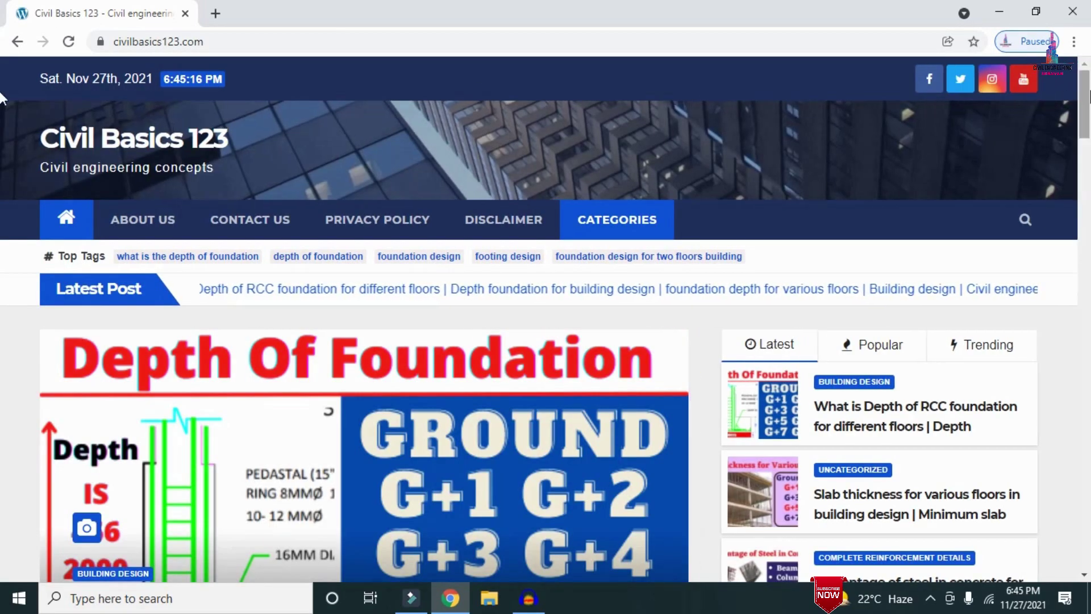
scroll(2, 114, "down", 4)
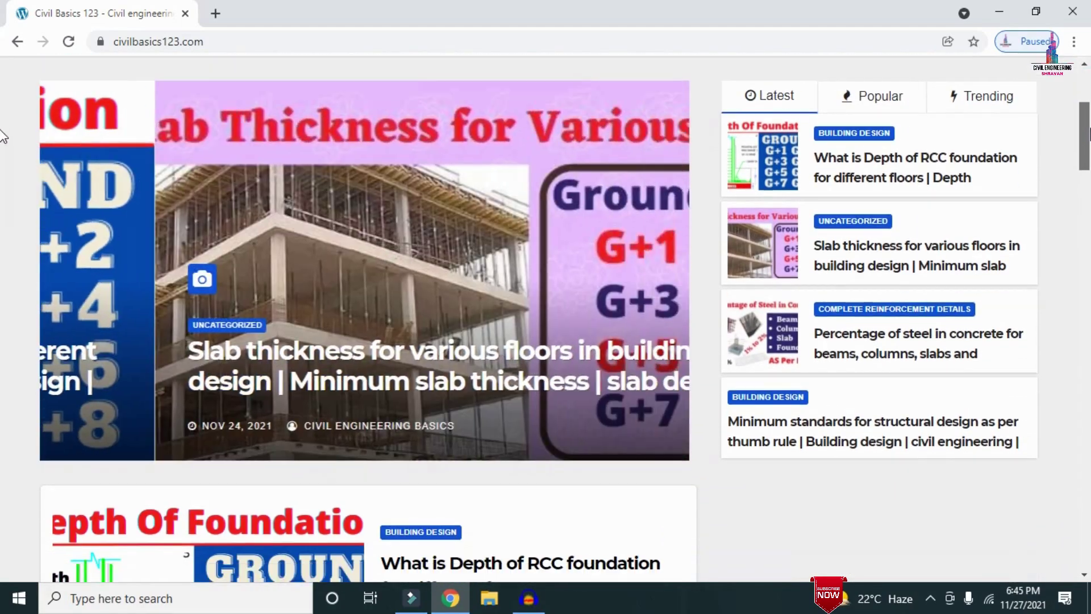
scroll(2, 136, "down", 6)
scroll(3, 181, "up", 10)
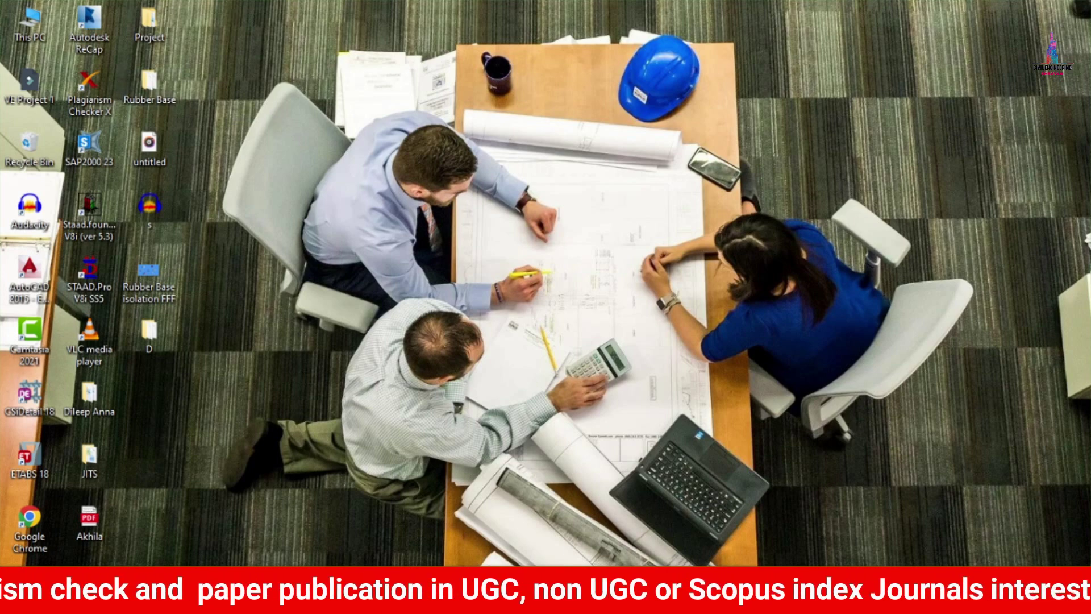
Switch to the ETABS model and review its defined materials, including M30 concrete, without changing them
key("alt+Tab")
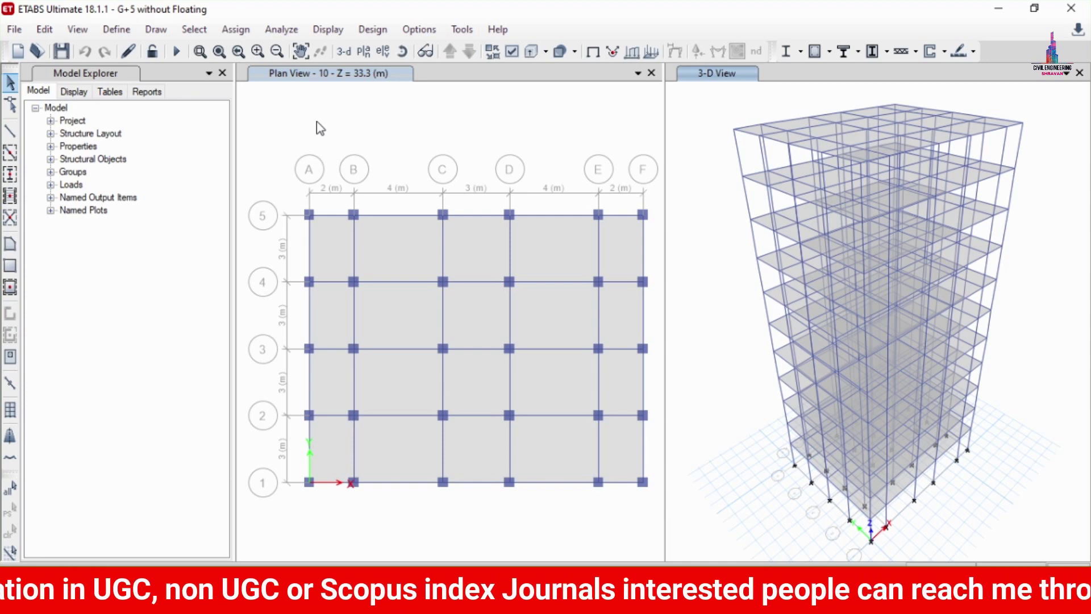
left_click(116, 29)
left_click(145, 49)
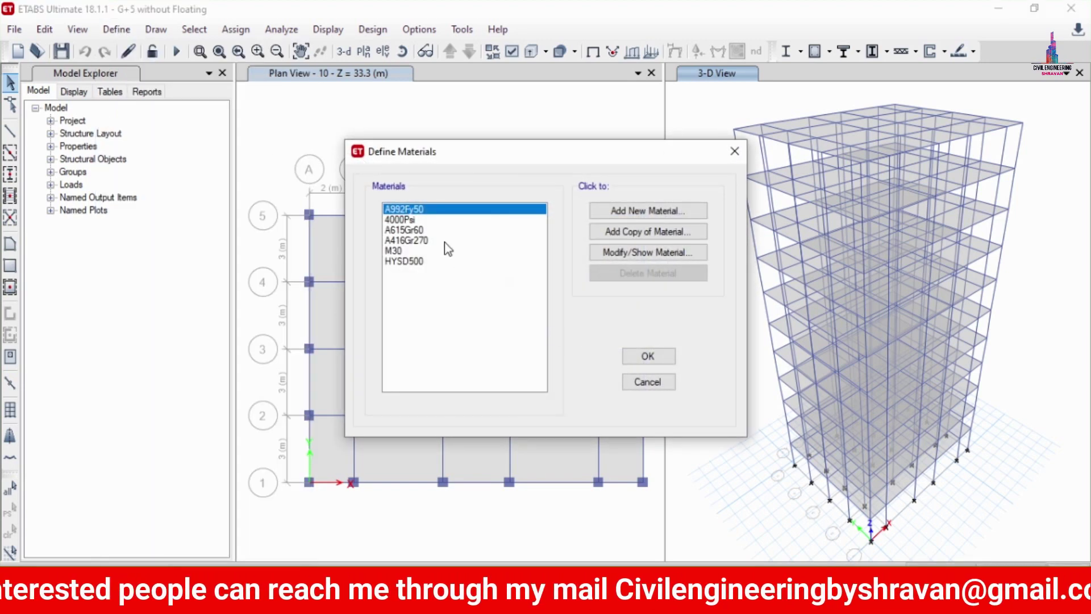
left_click(406, 252)
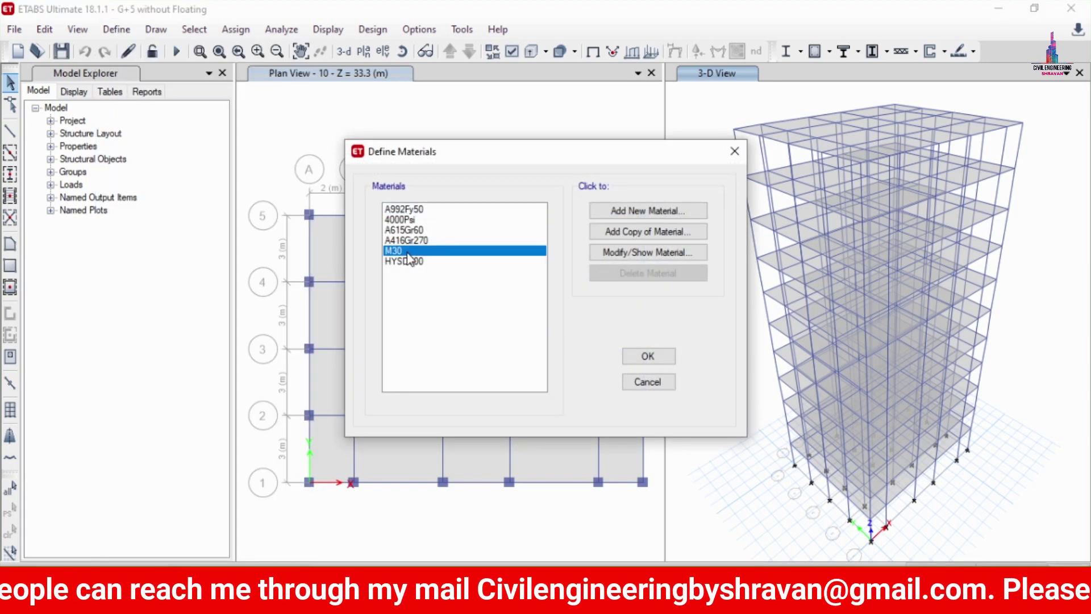
left_click(660, 387)
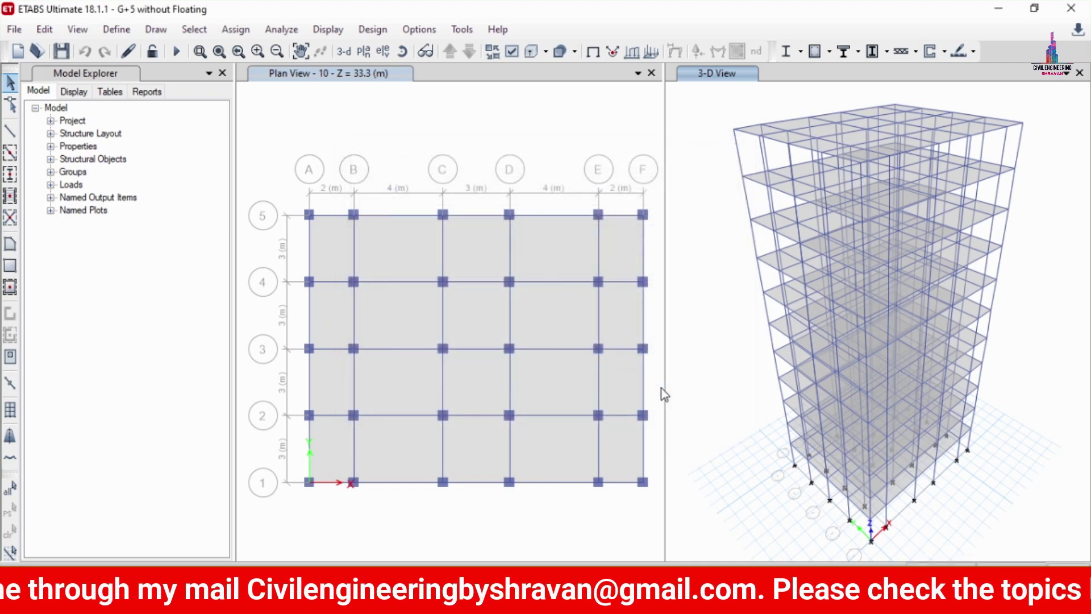
Review the defined frame sections, including the column section C0.46X0.46, and leave them unmodified
left_click(120, 26)
mouse_move(177, 78)
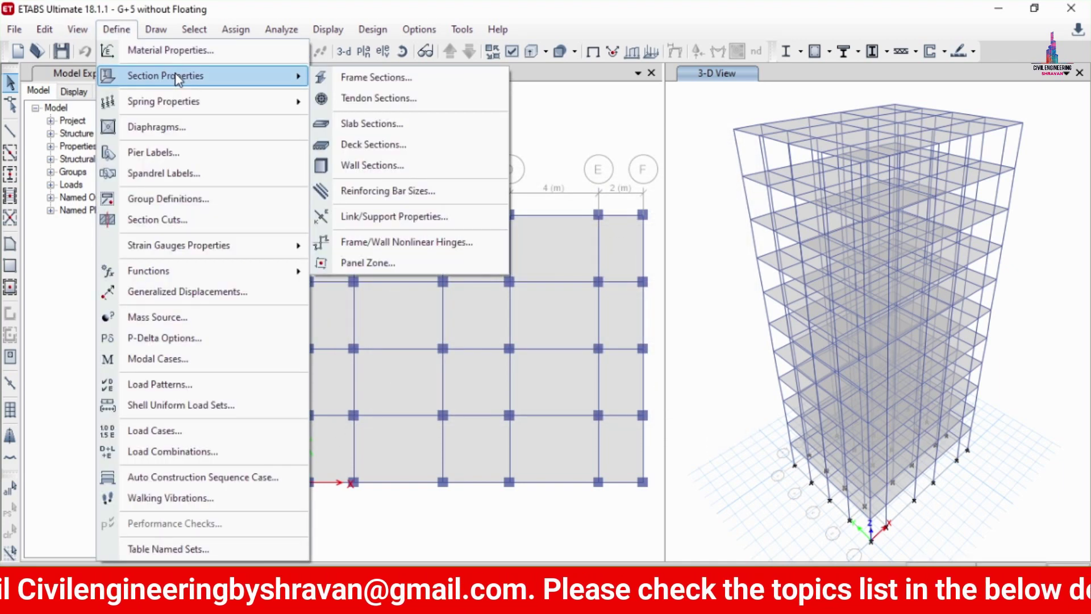
left_click(369, 70)
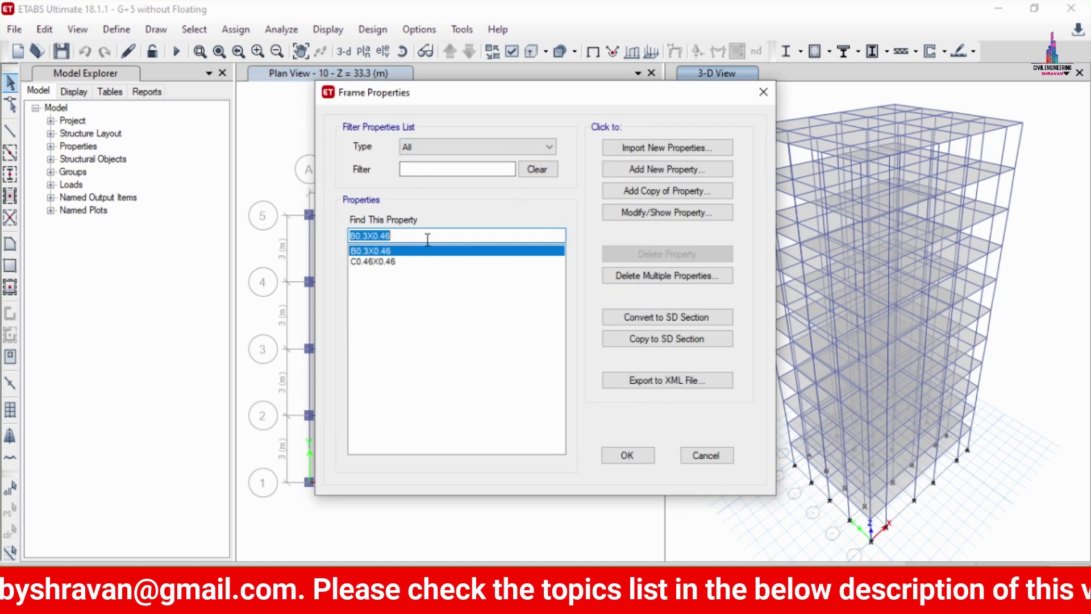
left_click(403, 261)
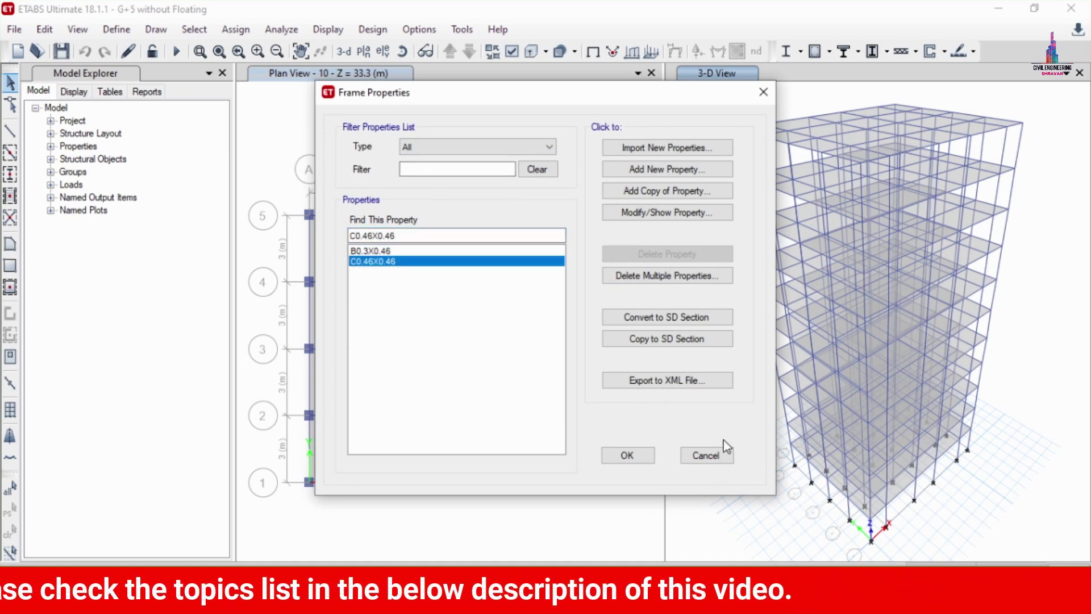
left_click(705, 455)
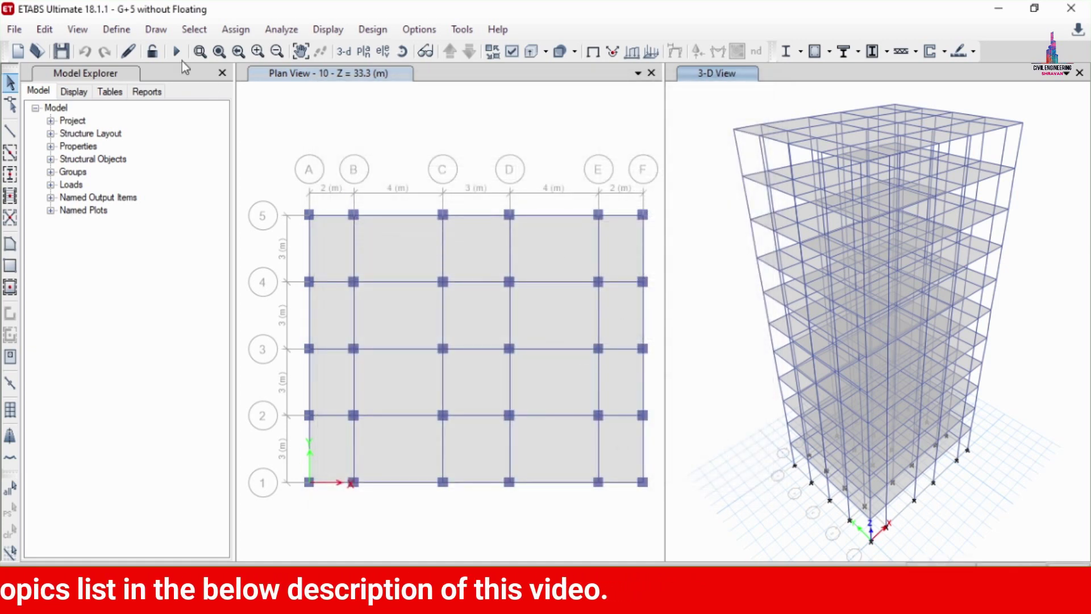
Check the defined slab sections and close the list without changes
left_click(126, 31)
mouse_move(166, 76)
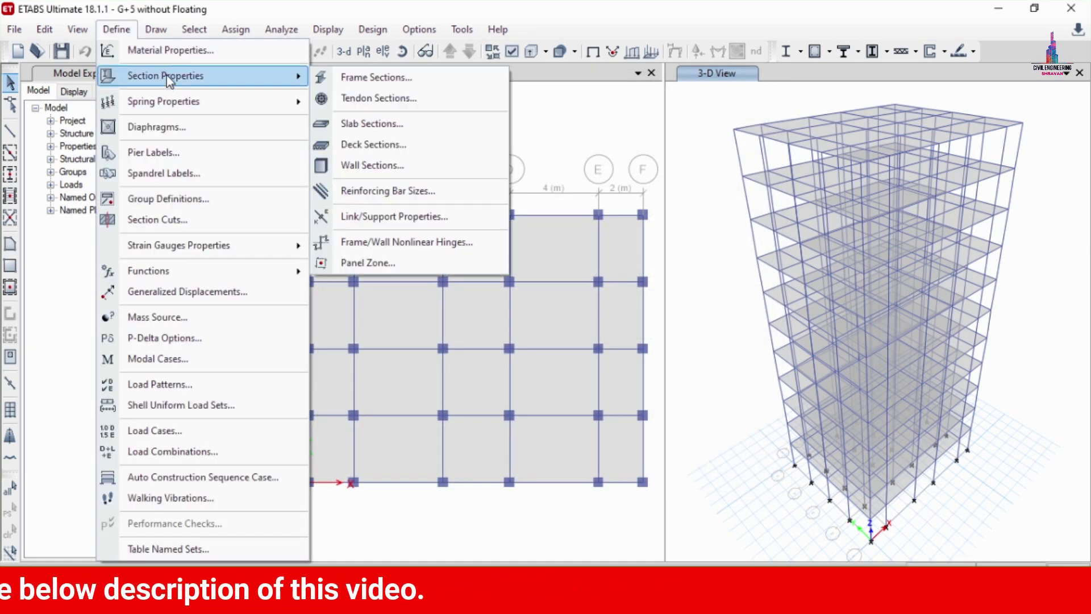
left_click(336, 127)
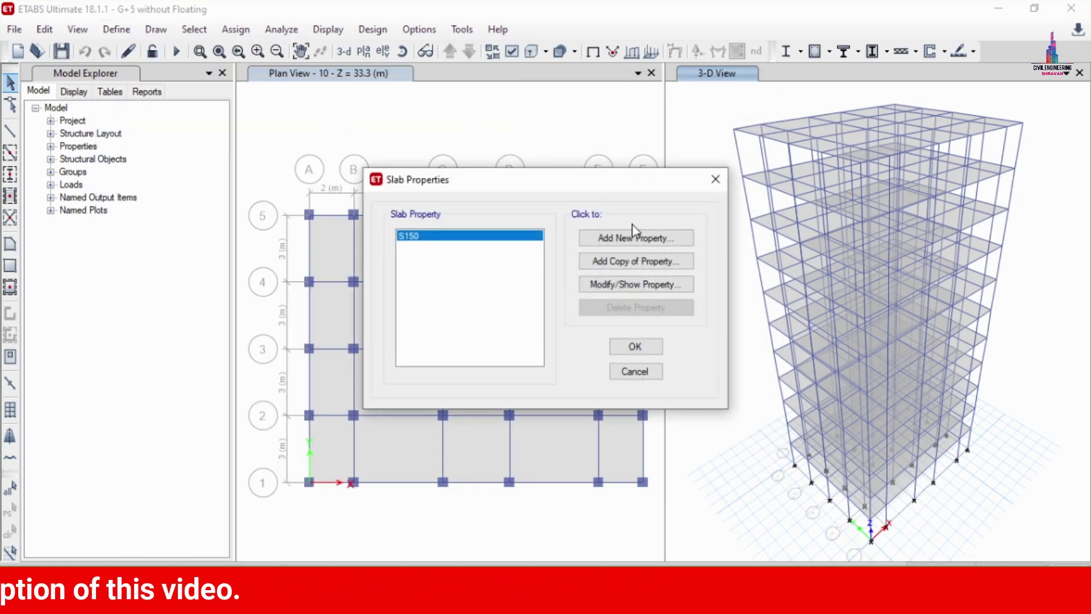
left_click(634, 371)
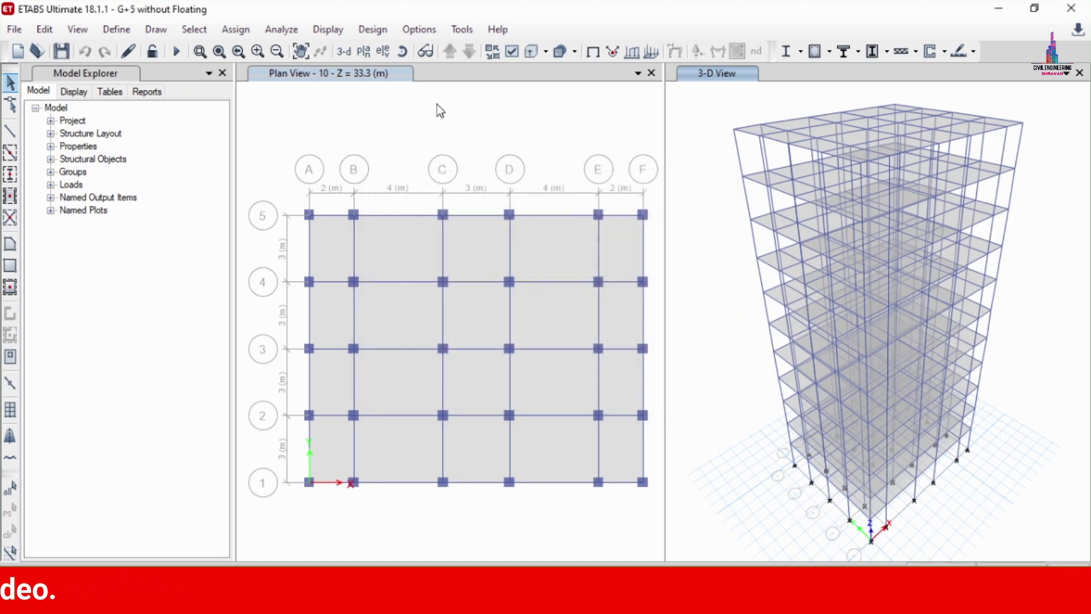
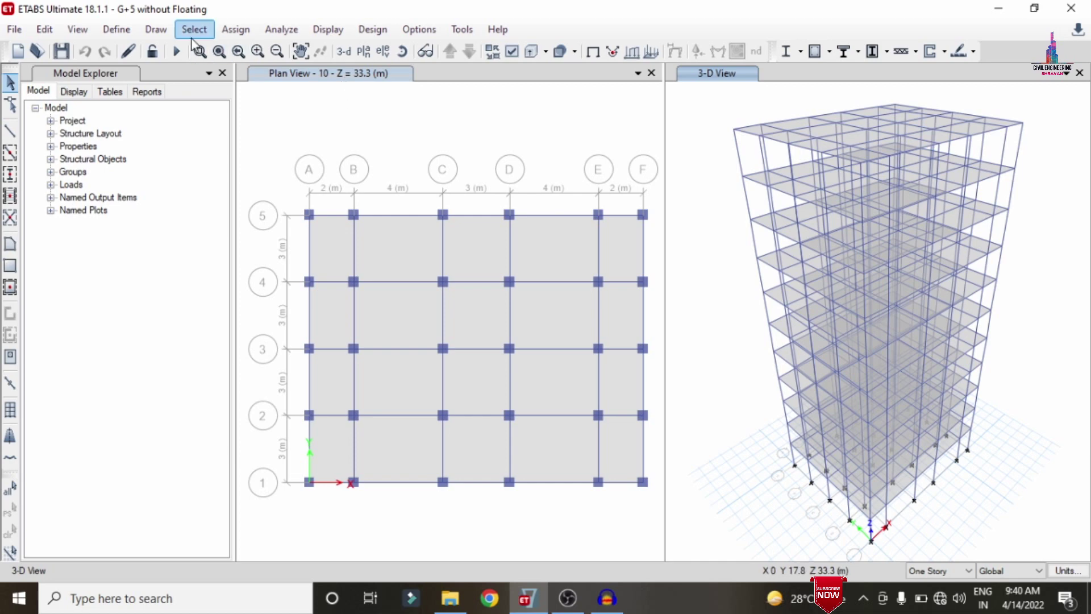
Add a new link/support property named F with the link type Friction Isolator
left_click(128, 30)
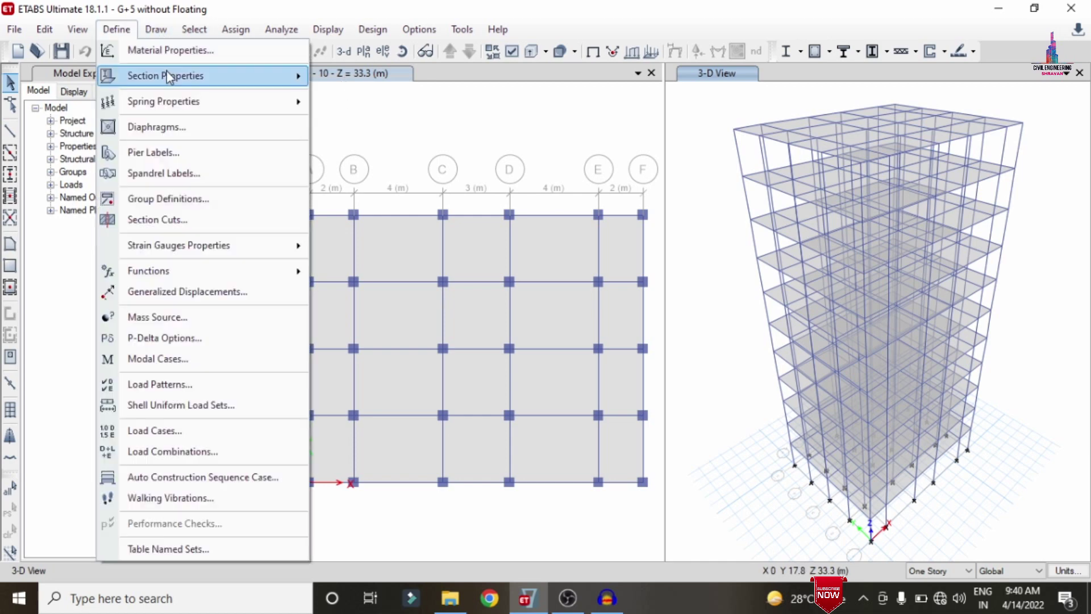
mouse_move(166, 74)
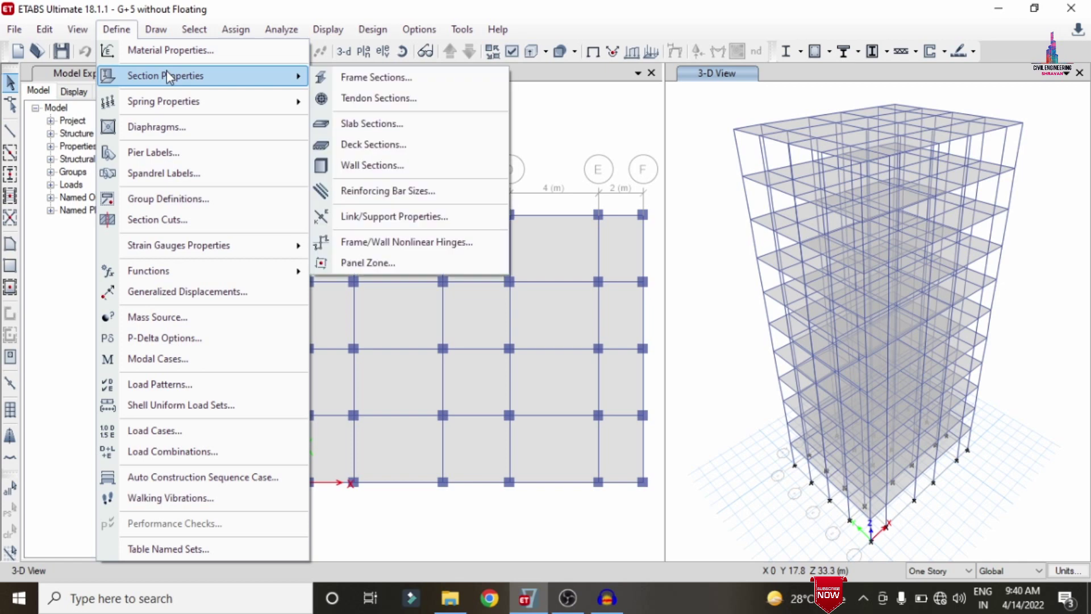
left_click(408, 211)
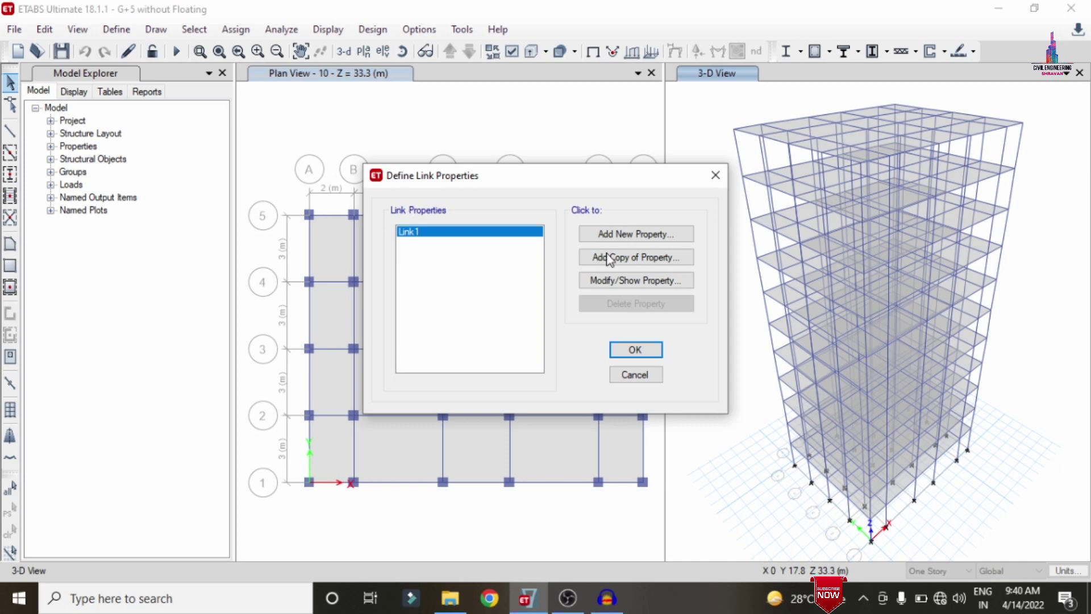
left_click(625, 234)
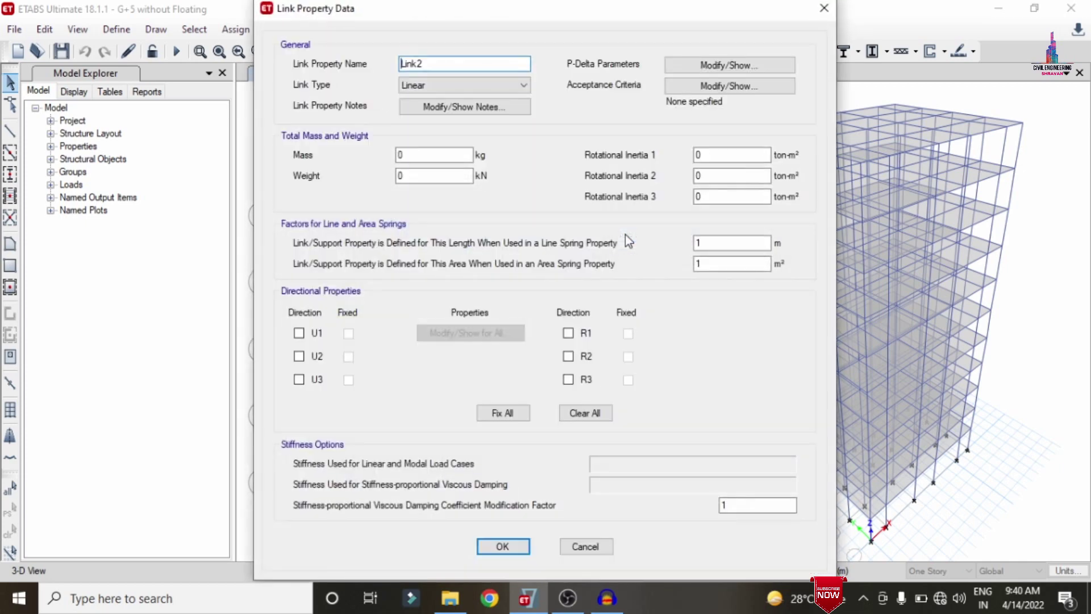
left_click_drag(441, 63, 344, 67)
type("F")
left_click(471, 85)
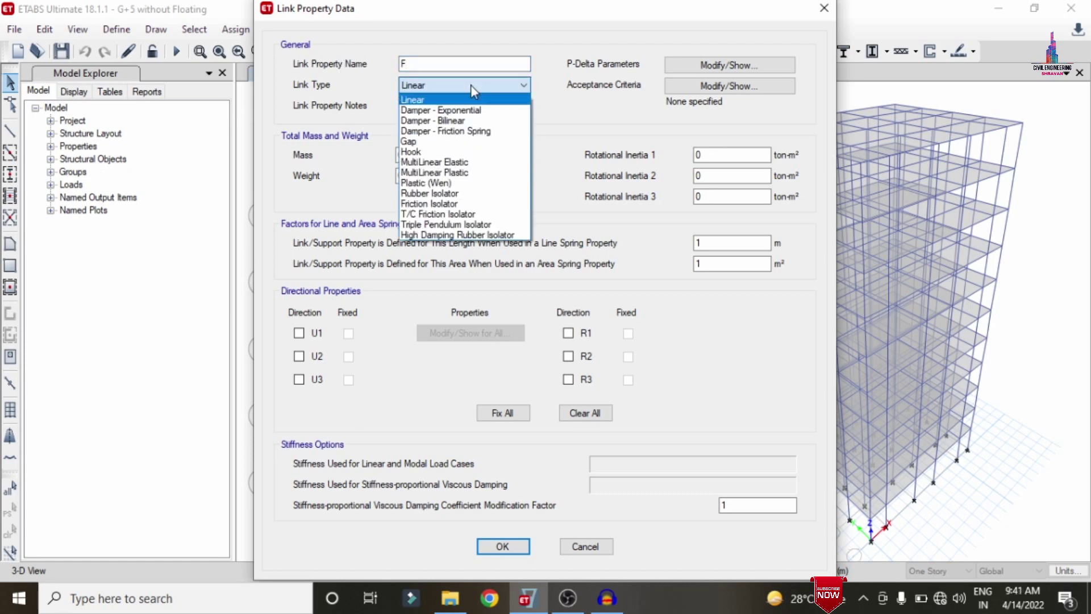
left_click(462, 204)
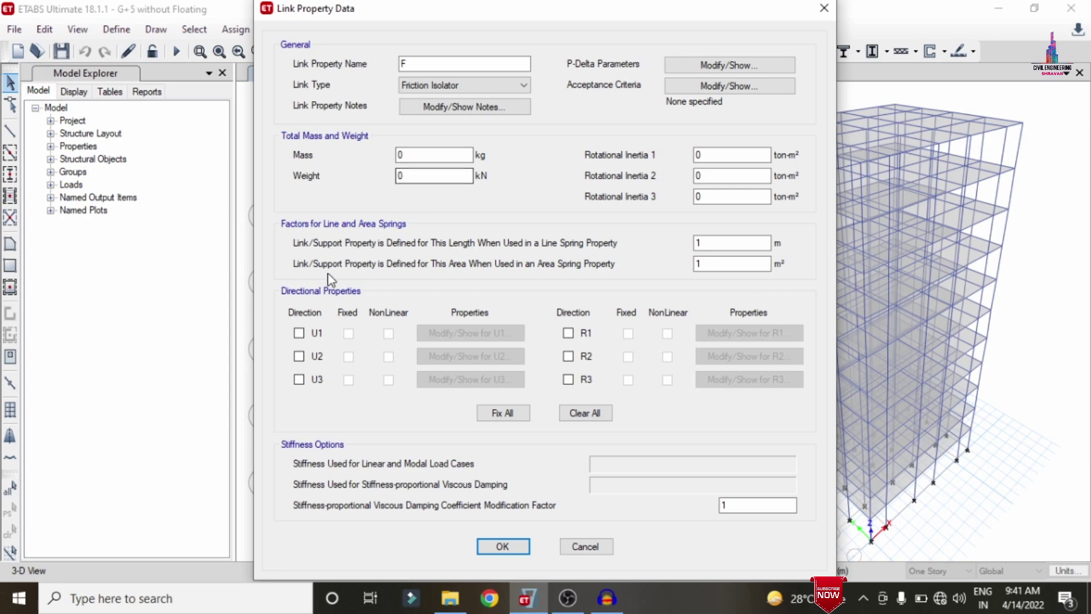
Activate directions U1, U2 and U3 for link F and make U2 and U3 nonlinear
left_click(301, 334)
left_click(302, 358)
left_click(300, 379)
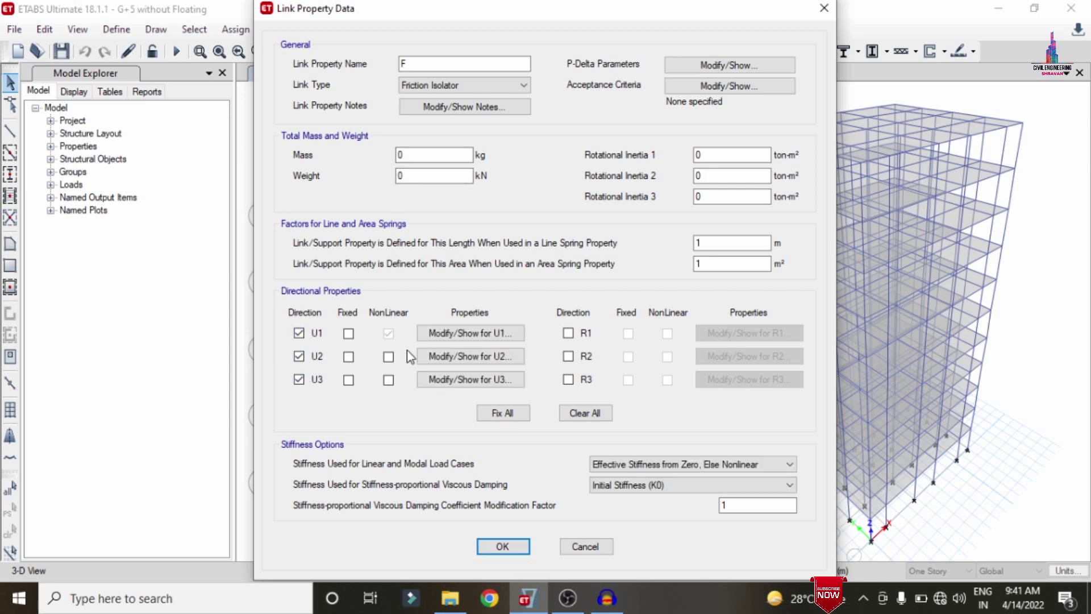
left_click(389, 357)
left_click(389, 380)
Set the linear effective stiffness of link F in direction U1 to 1500000 kN/m
left_click(498, 335)
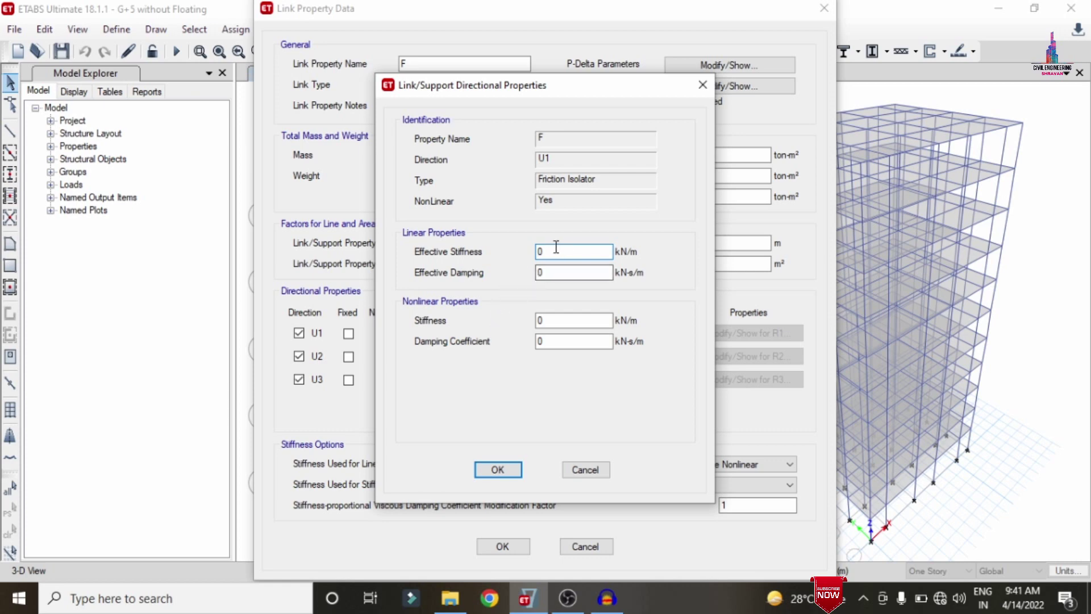
double_click(544, 251)
type("150")
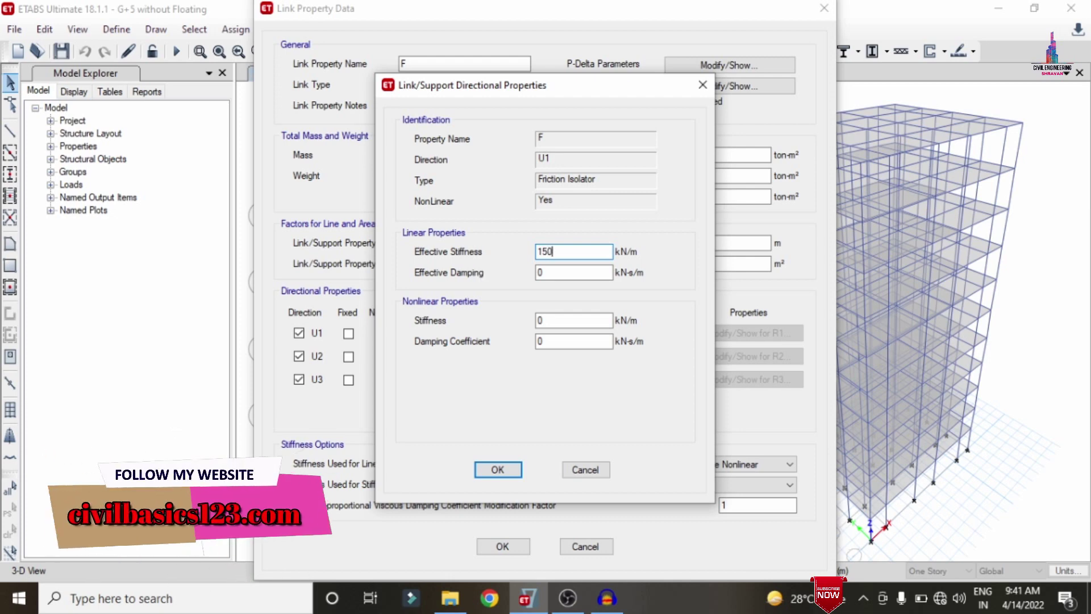
type("00")
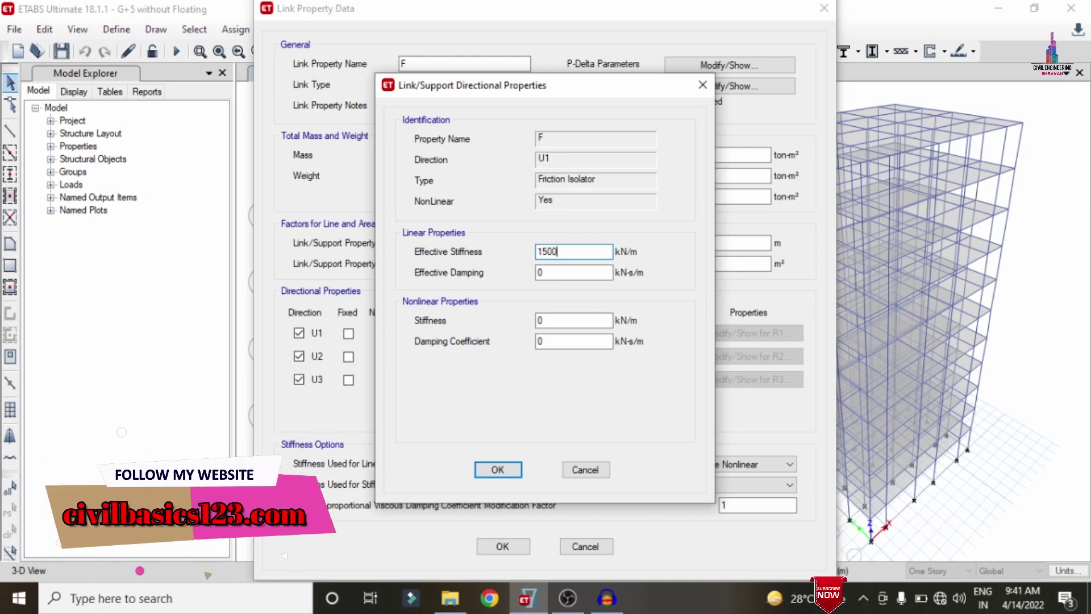
type("000")
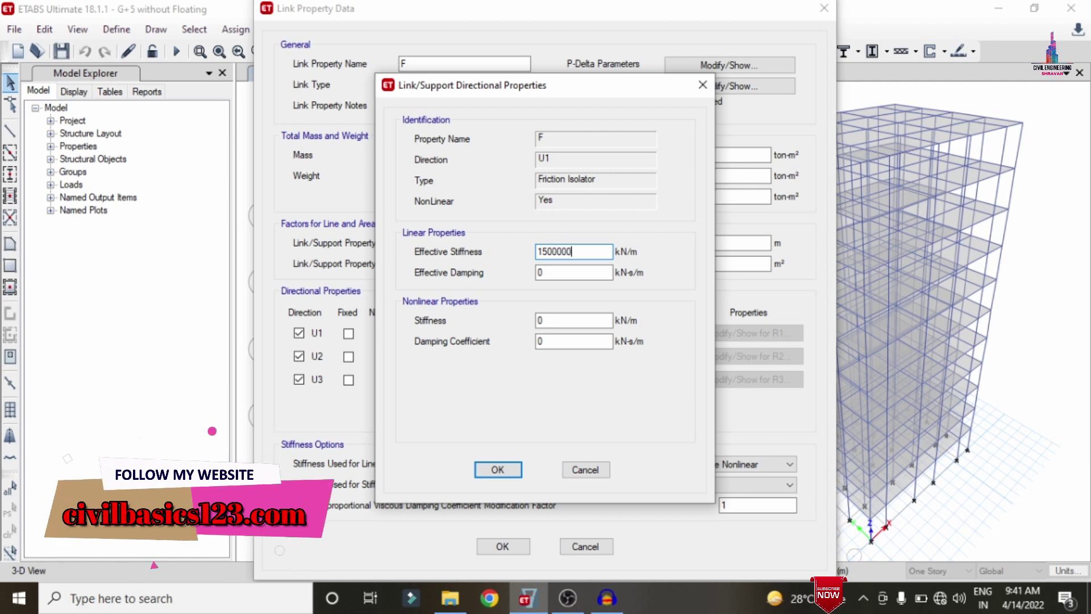
left_click(497, 470)
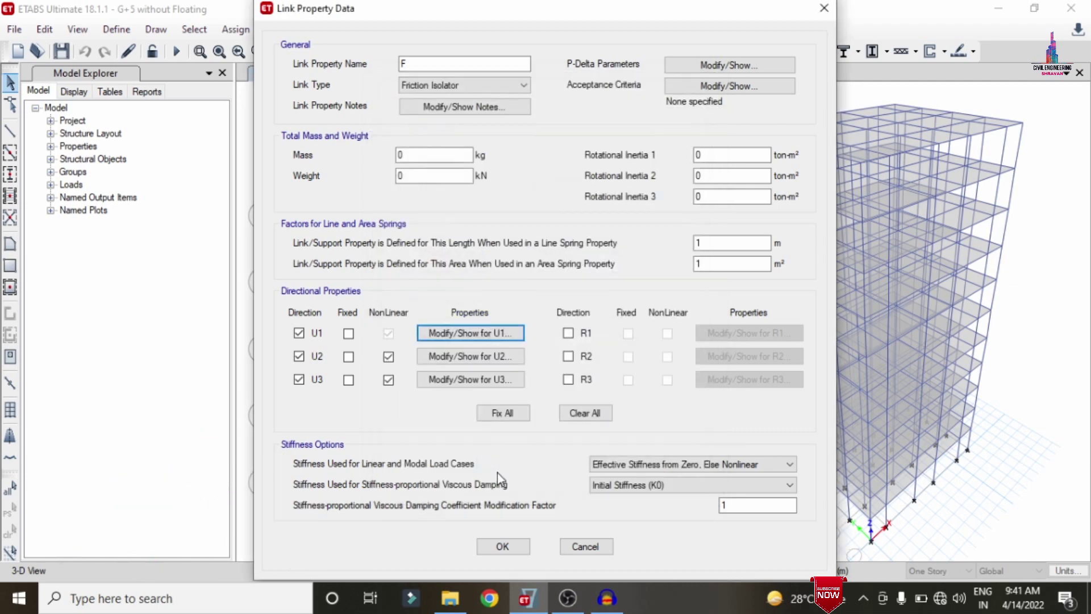
For direction U2, set the effective stiffness to 70 kN/m and the nonlinear stiffness to 1500 kN/m
left_click(455, 358)
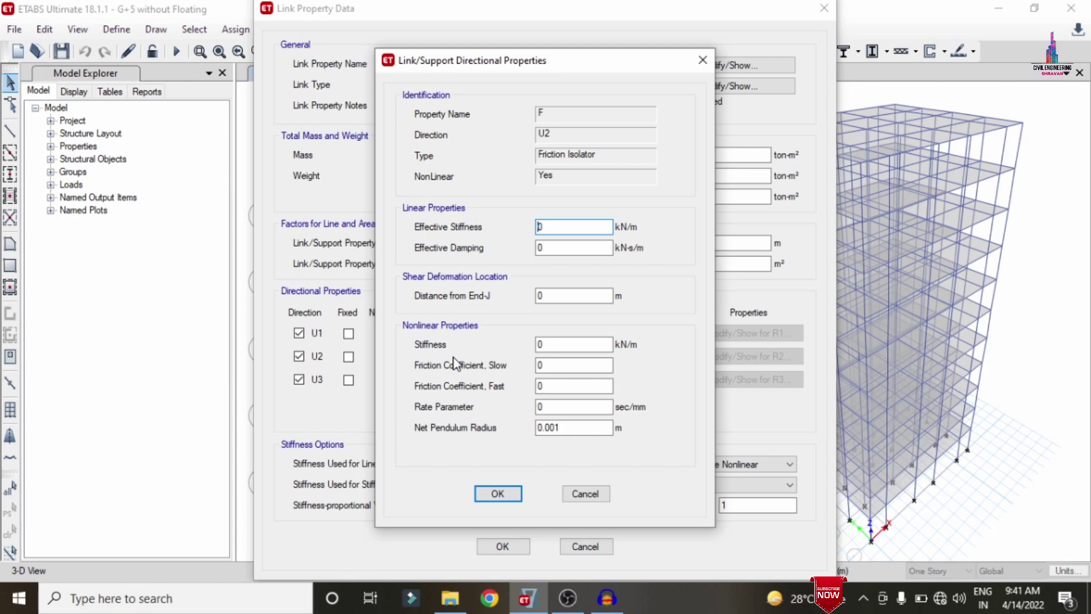
double_click(563, 227)
type("70")
left_click(561, 346)
key("BackSpace")
type("1500")
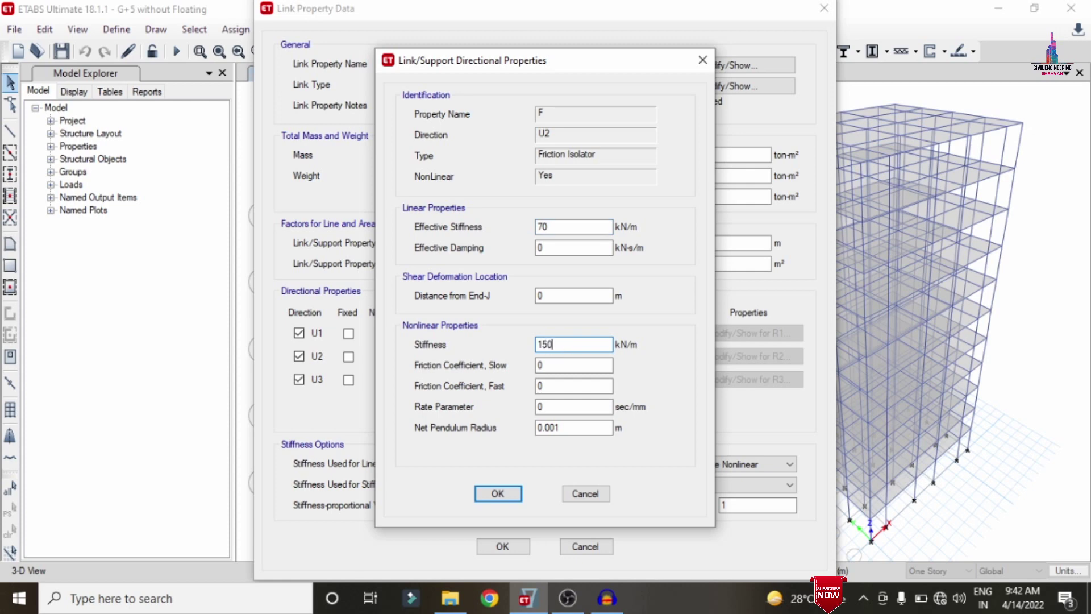
key("Tab")
Give U2 friction coefficients of 0.03 slow and 0.05 fast, a rate parameter of 40 sec/mm and a net pendulum radius of 2.23 m
left_click(565, 364)
type(".03")
left_click(576, 385)
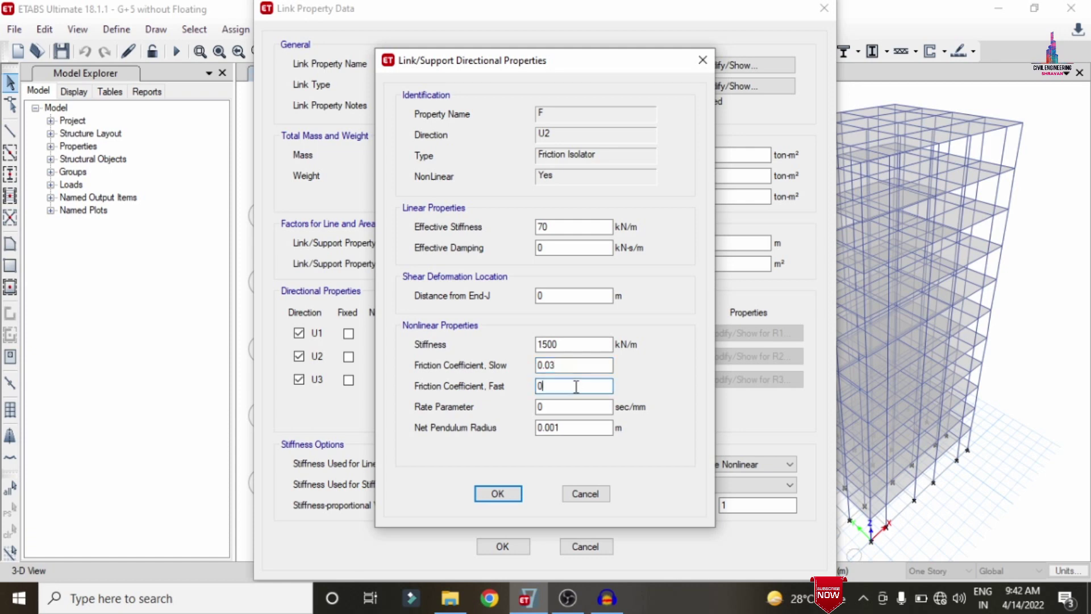
type(".05")
key("Tab")
type("40")
left_click_drag(568, 427, 492, 426)
type("2.23")
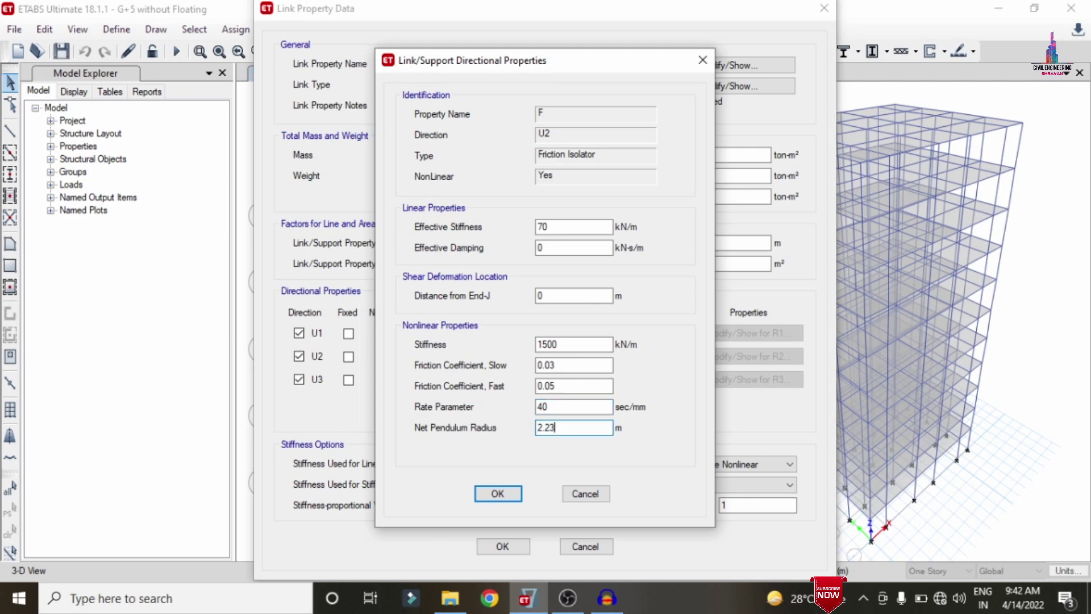
left_click(482, 494)
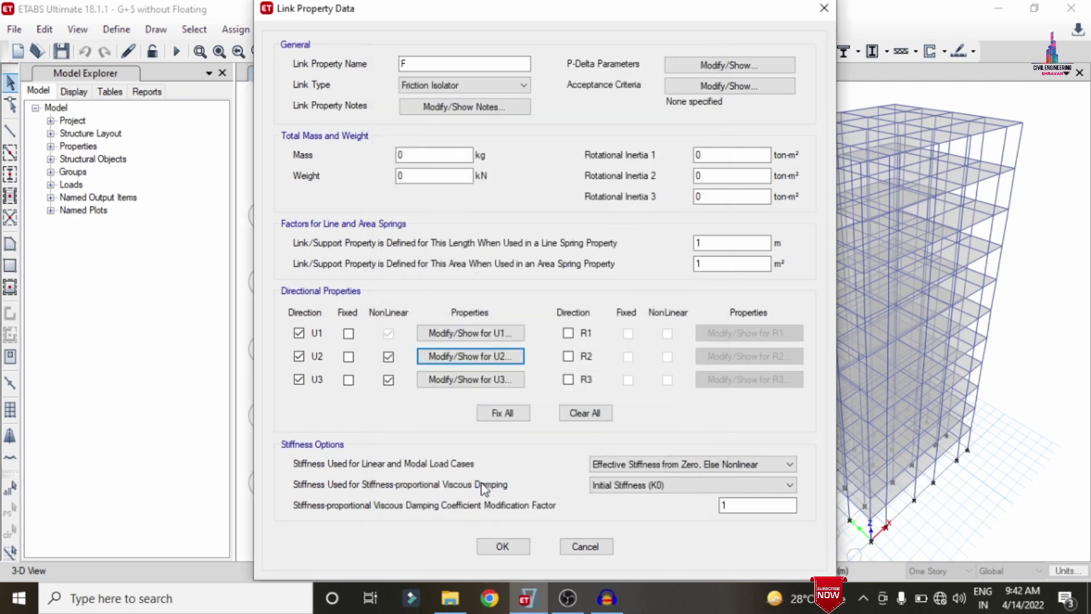
For direction U3 of link F, set the effective stiffness to 70 kN/m and the nonlinear stiffness to 1500 kN/m
left_click(472, 381)
double_click(560, 225)
type("70")
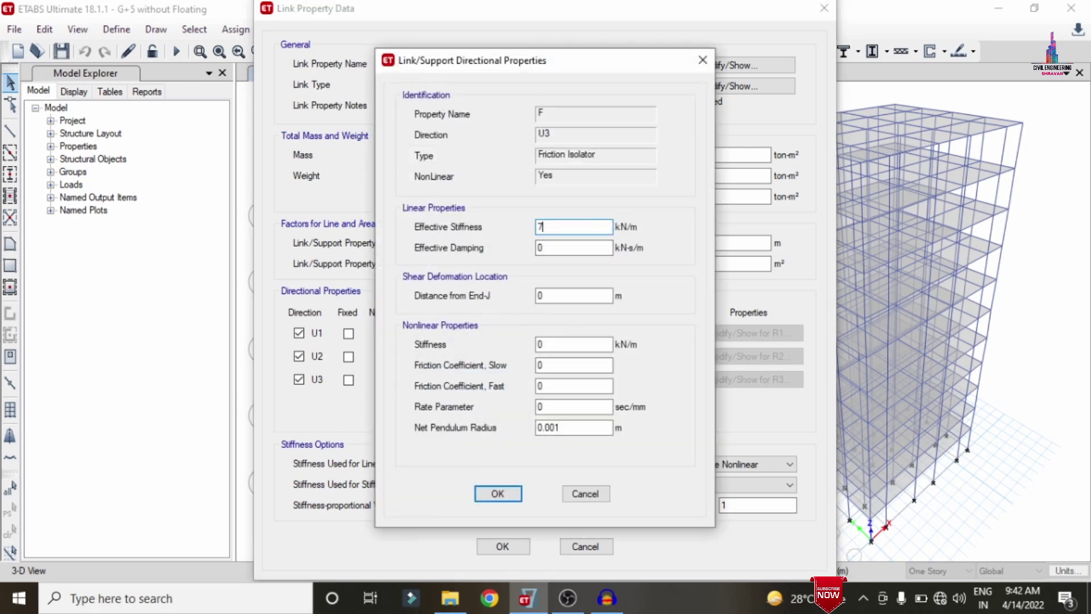
double_click(549, 342)
type("1500")
Give U3 friction coefficients of 0.03 slow and 0.05 fast, rate parameter 40 sec/mm and net pendulum radius 2.23 m, and accept the link property
left_click(556, 365)
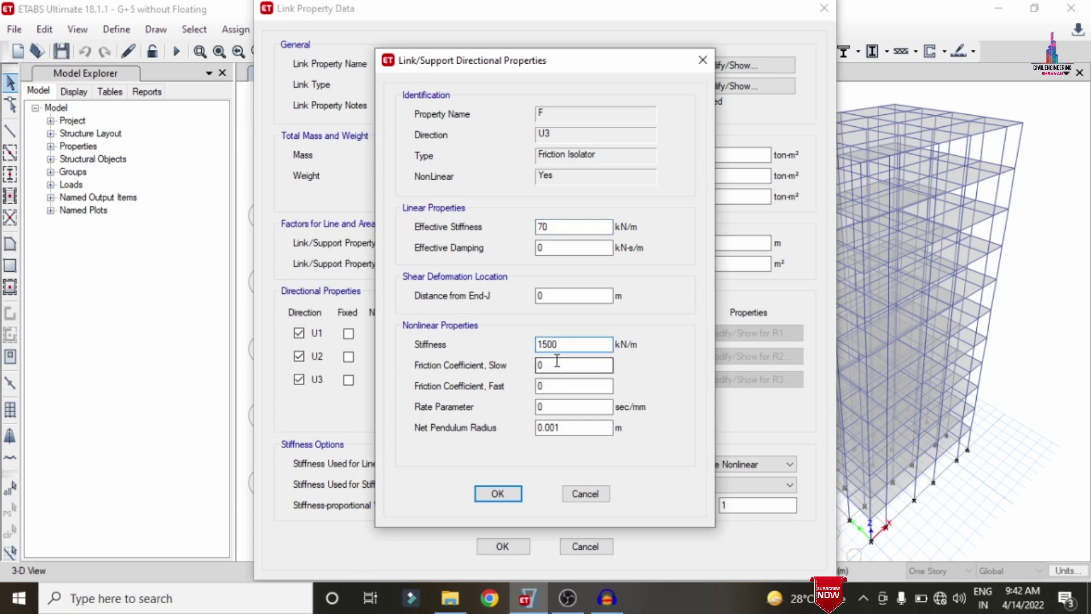
type(".03")
key("Tab")
type("0.05")
key("Tab")
type("40")
key("Tab")
type("2.23")
left_click(499, 493)
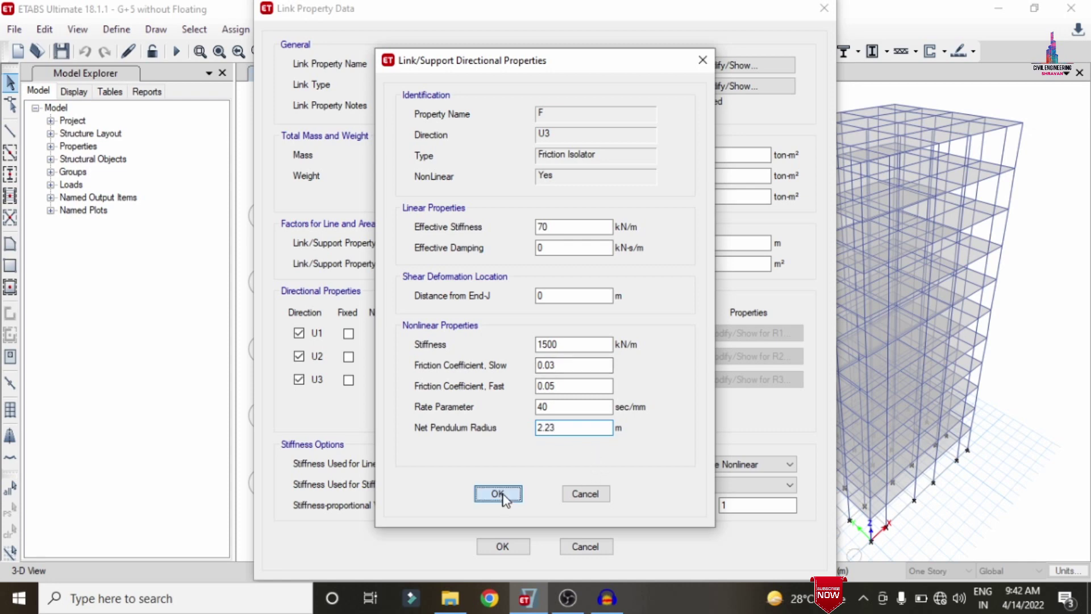
left_click(513, 546)
Delete the unneeded link property Link1 and accept the link definitions
left_click(421, 243)
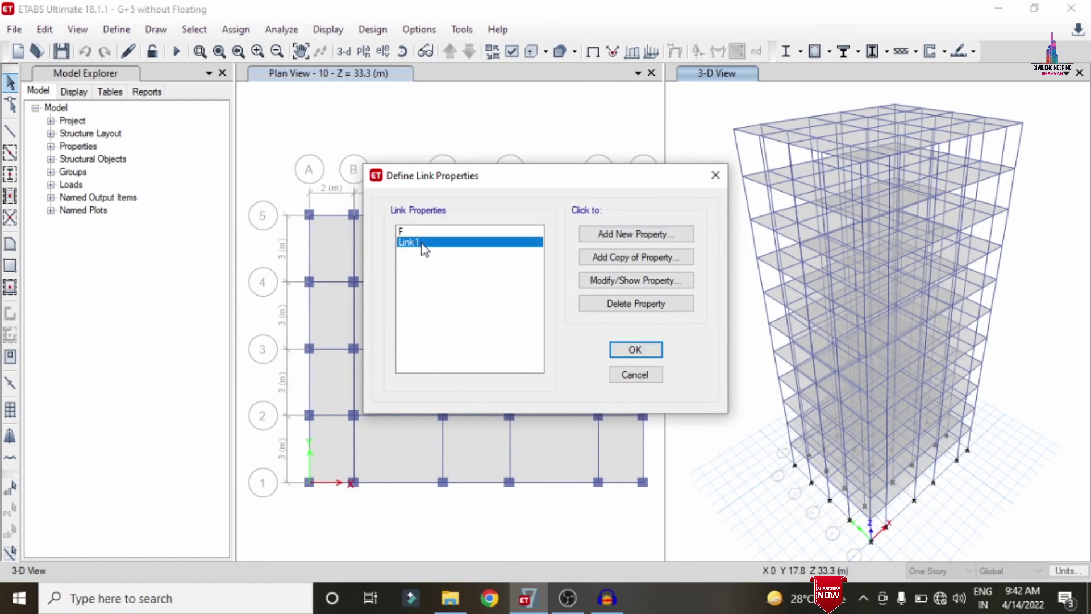
left_click(625, 304)
left_click(635, 349)
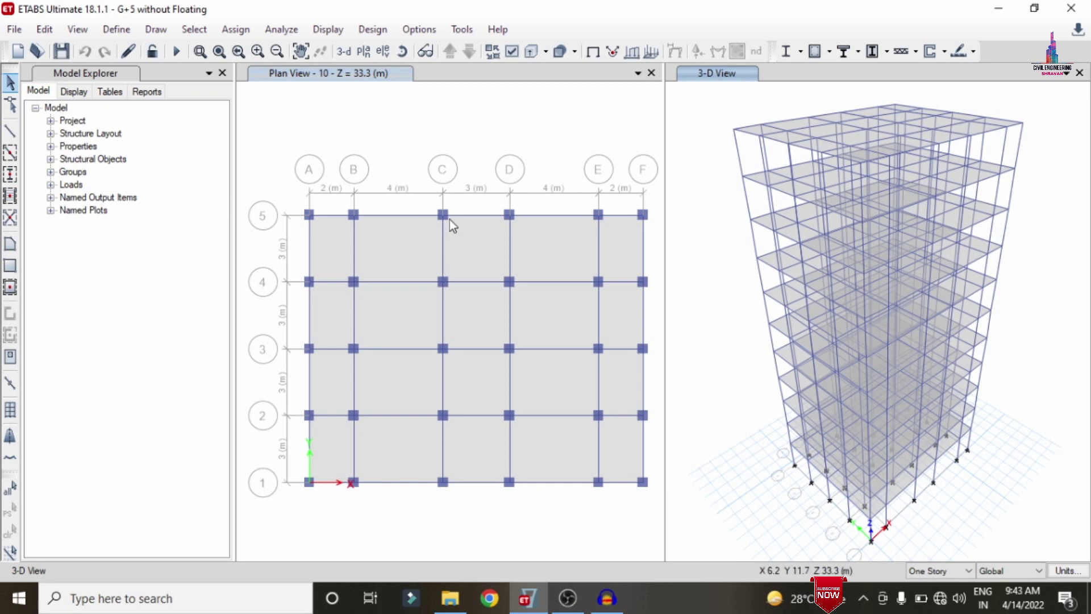
Add a new point spring property named F
left_click(129, 34)
mouse_move(159, 97)
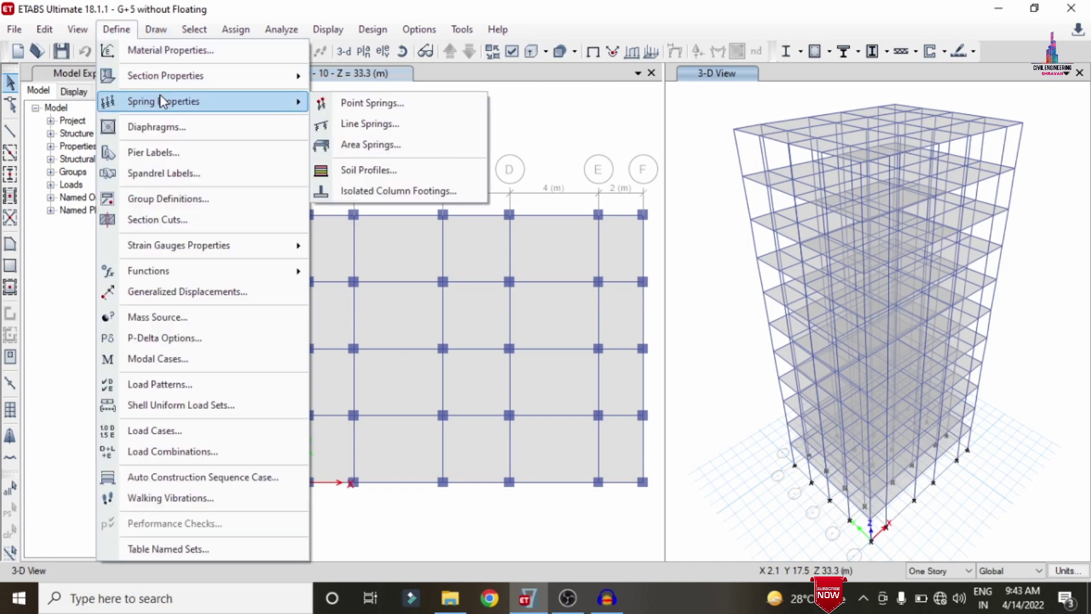
left_click(364, 104)
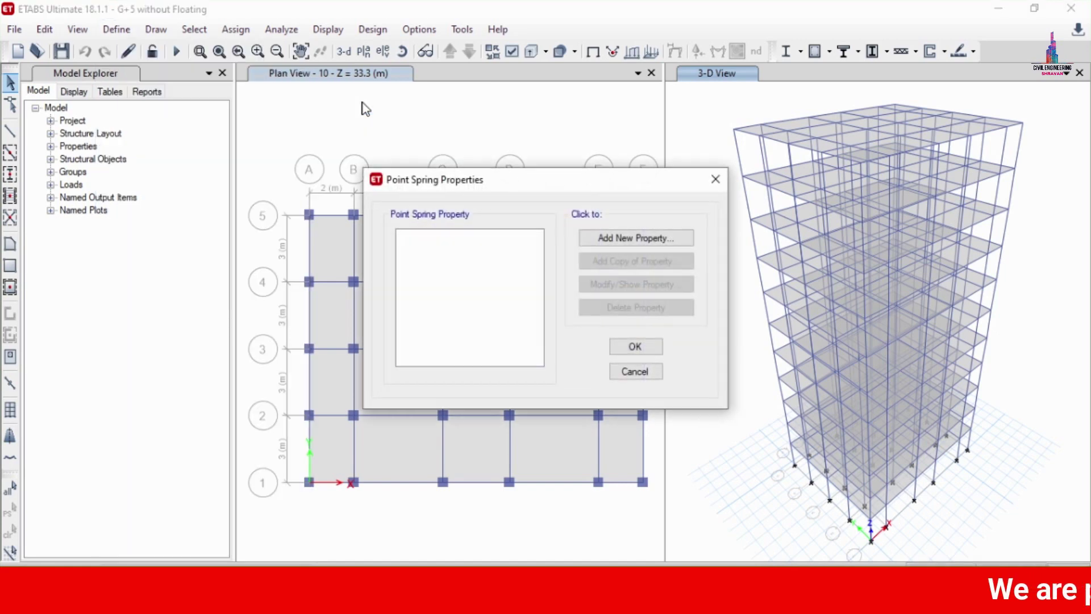
left_click(648, 241)
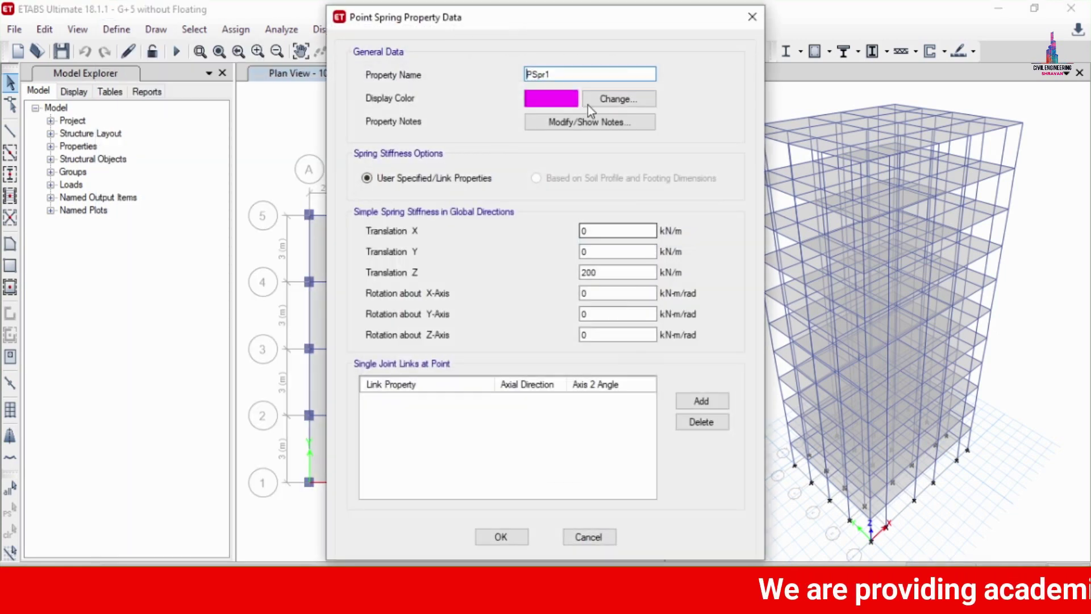
left_click_drag(549, 74, 451, 79)
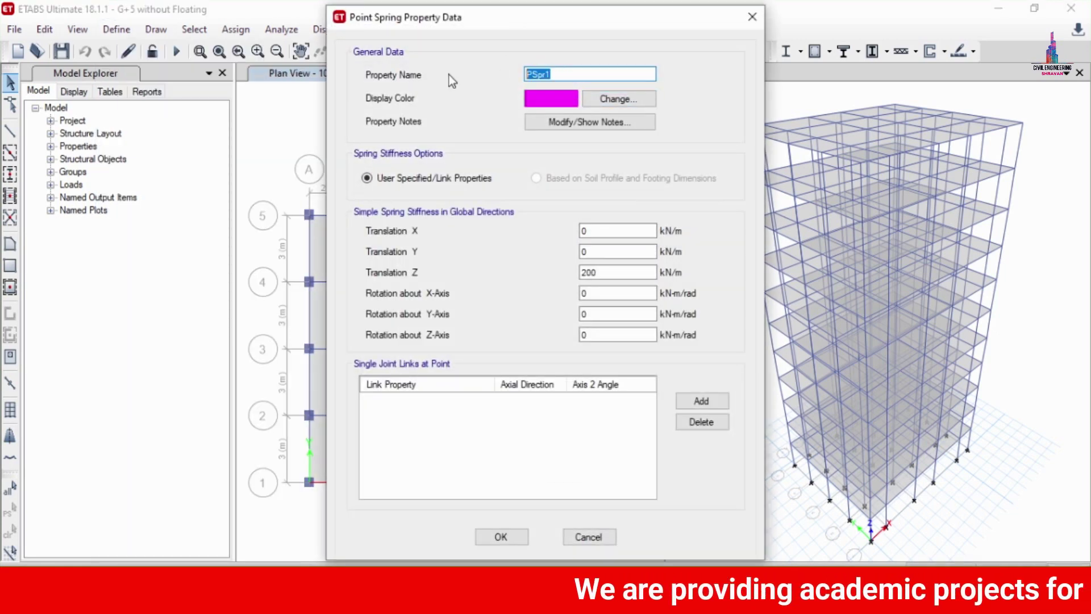
type("F")
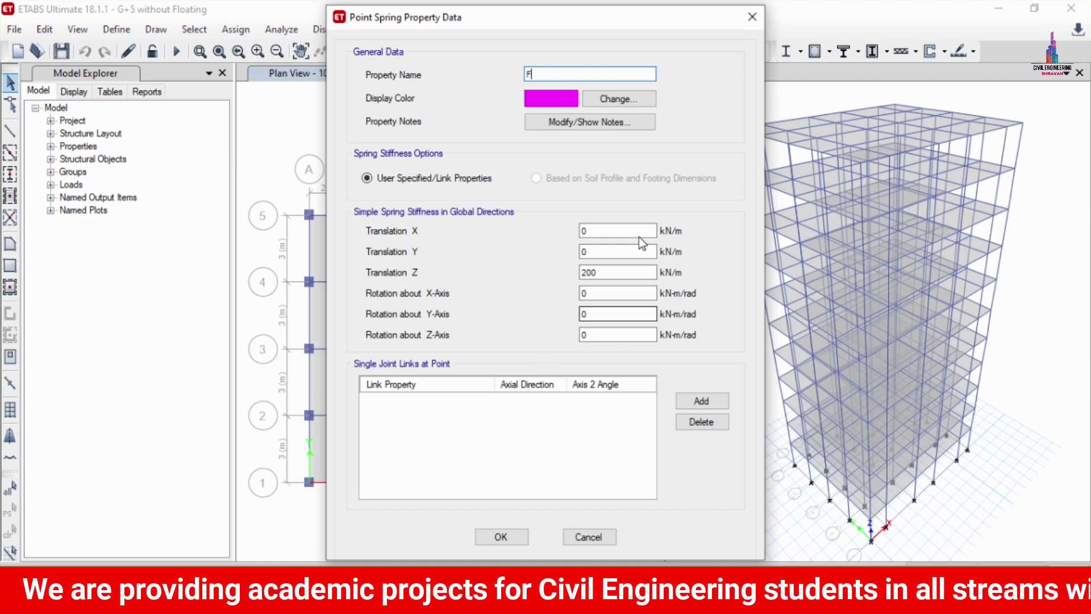
Add link property F as a single joint link of the point spring in the +Z axial direction and accept the definition
left_click(701, 400)
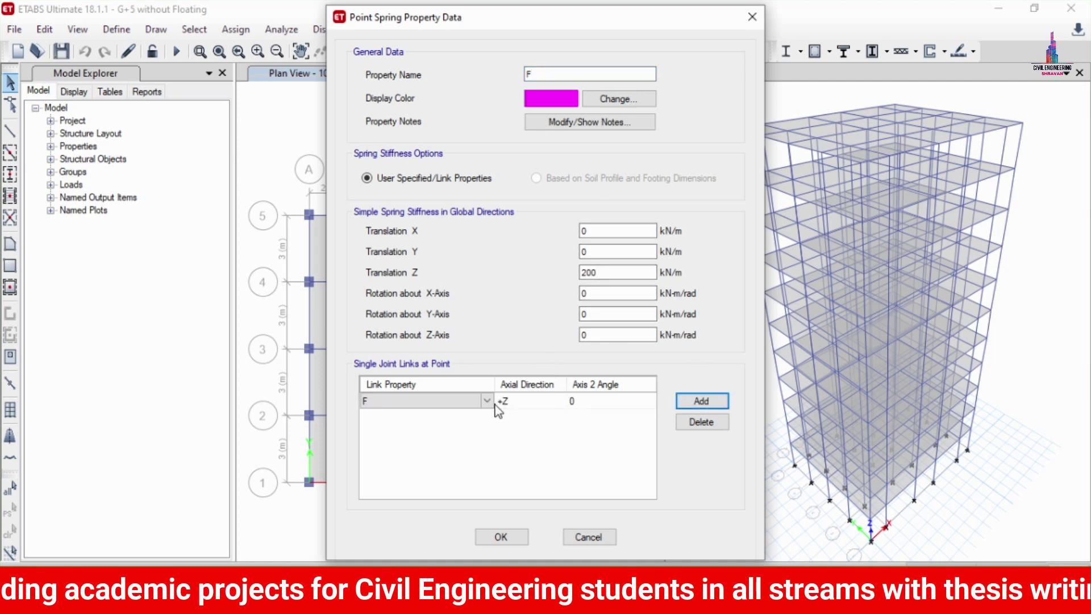
left_click(459, 406)
left_click(459, 407)
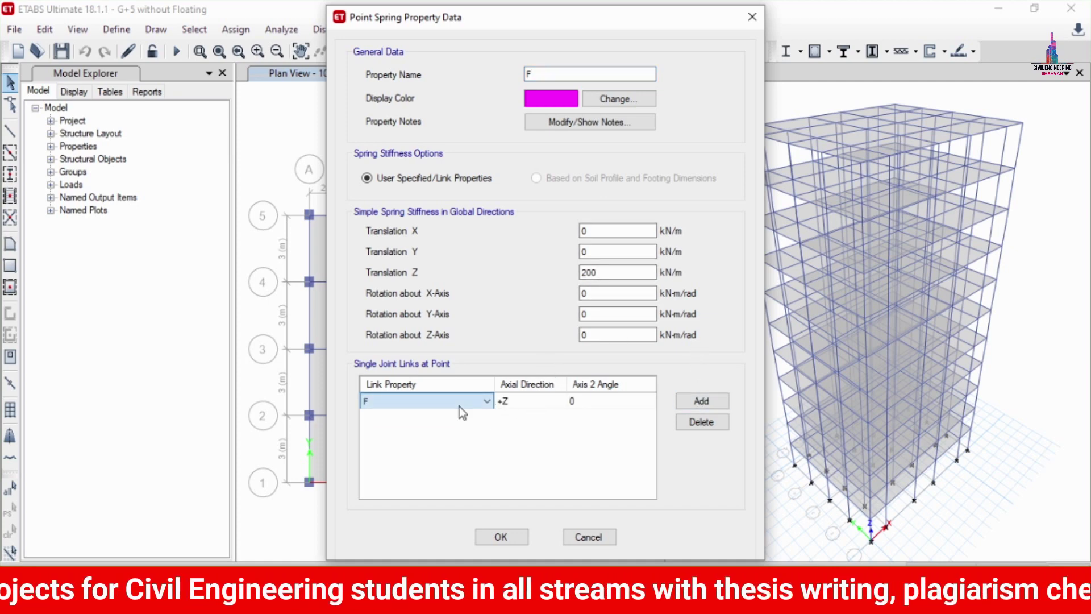
left_click(501, 538)
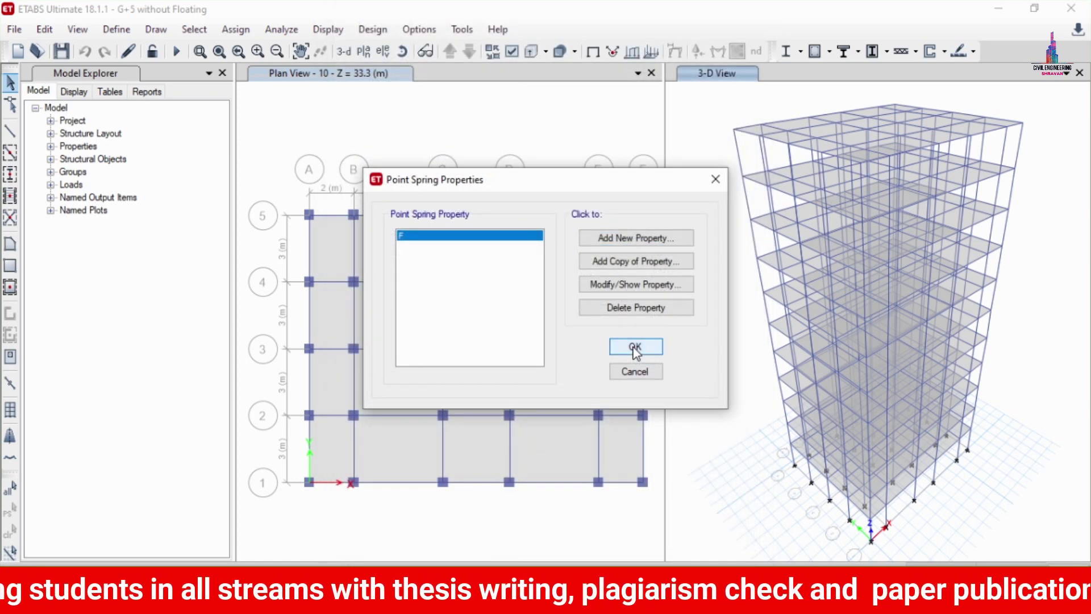
left_click(634, 348)
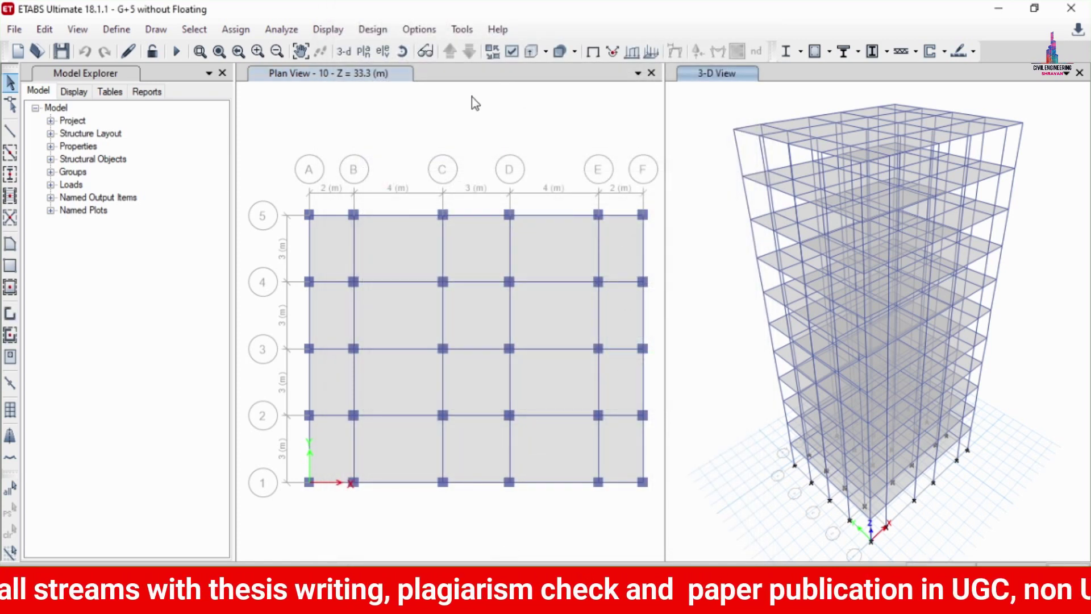
Show the Base level in the plan view and select all of its joints
left_click(363, 51)
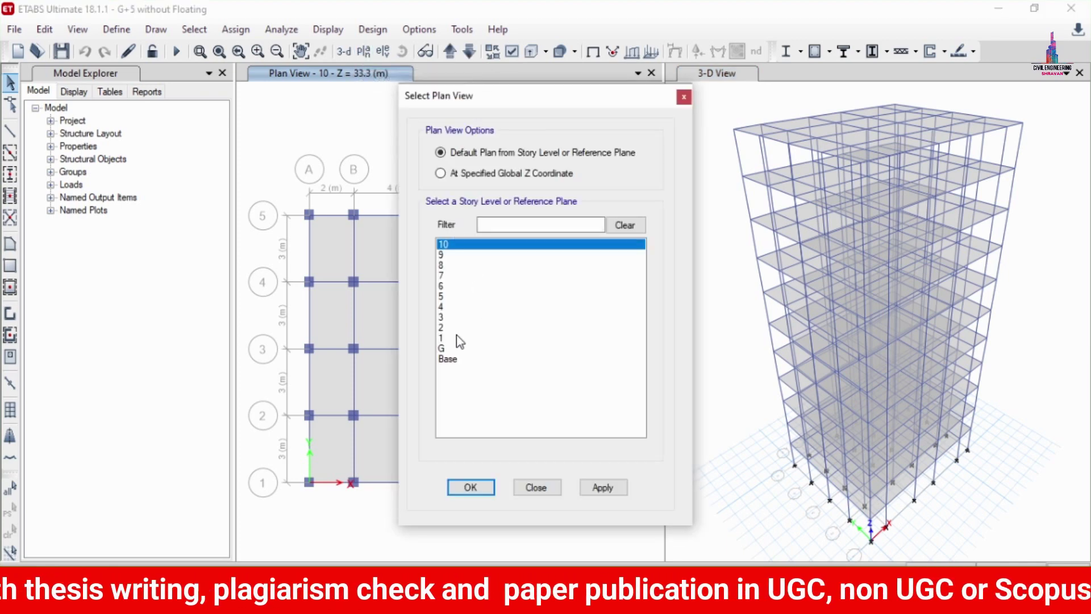
left_click(448, 359)
left_click(621, 489)
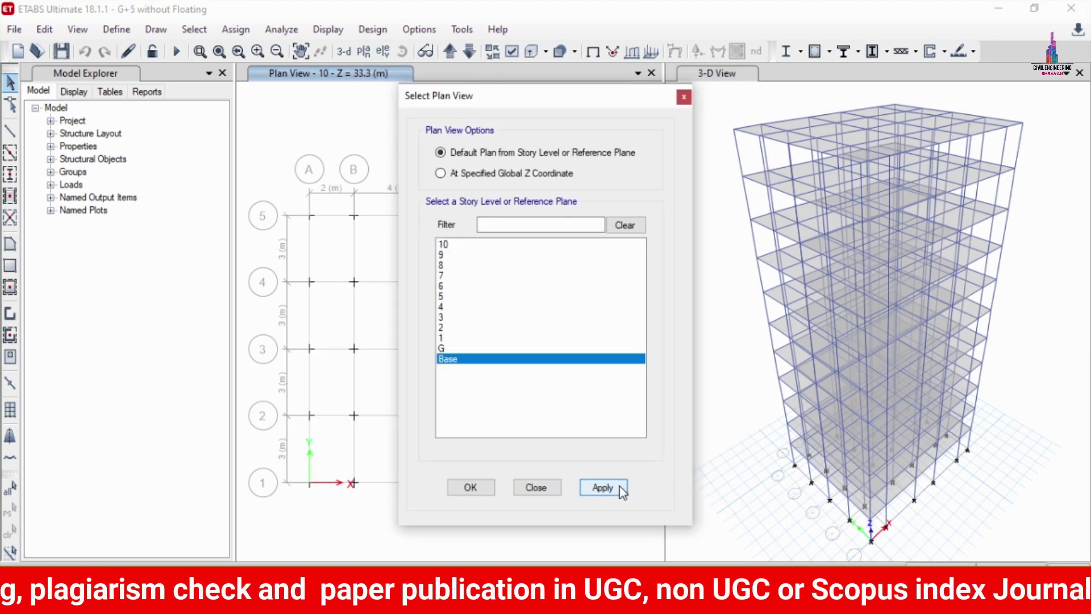
left_click(470, 487)
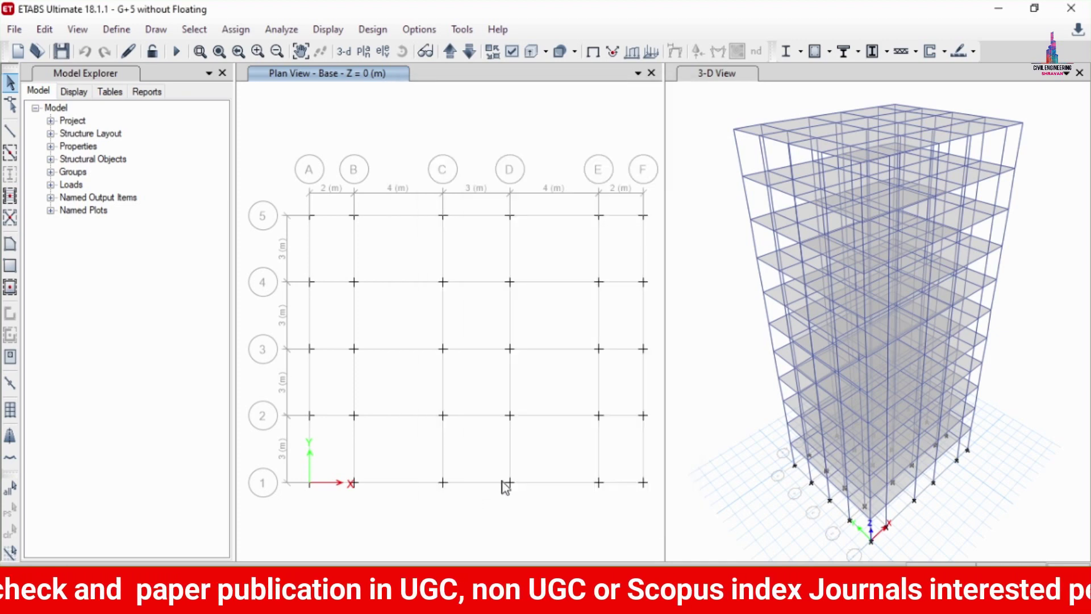
left_click_drag(247, 153, 662, 529)
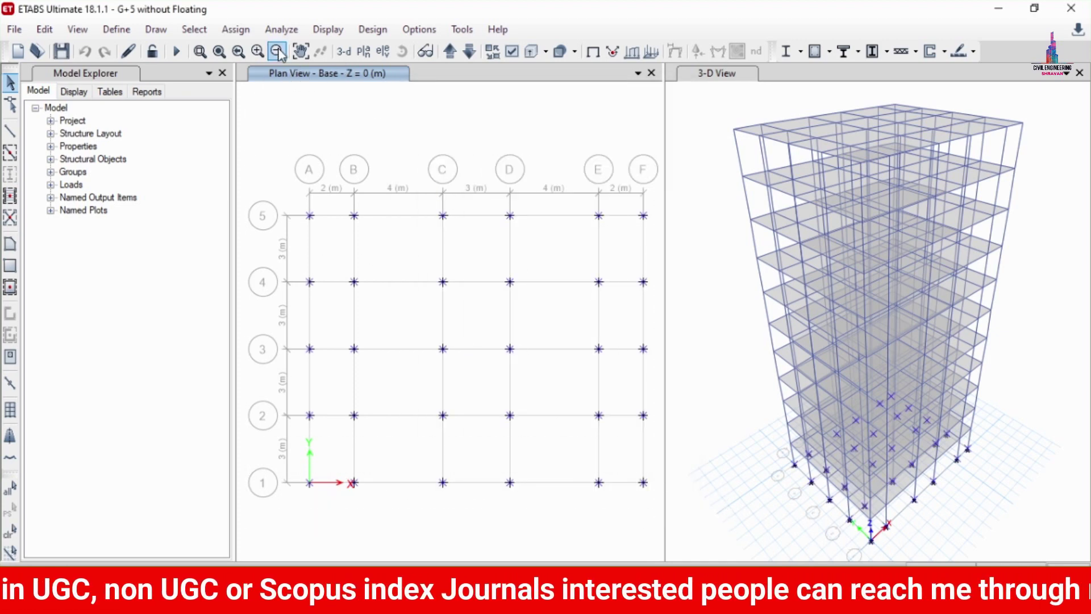
Assign point spring F to the selected base joints
left_click(235, 29)
mouse_move(313, 57)
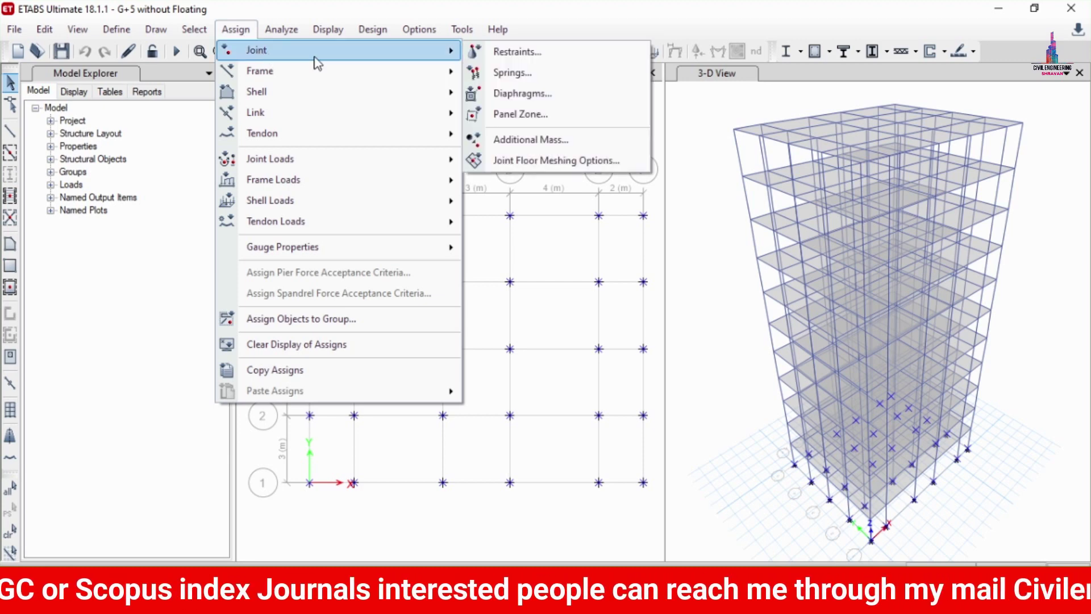
left_click(555, 72)
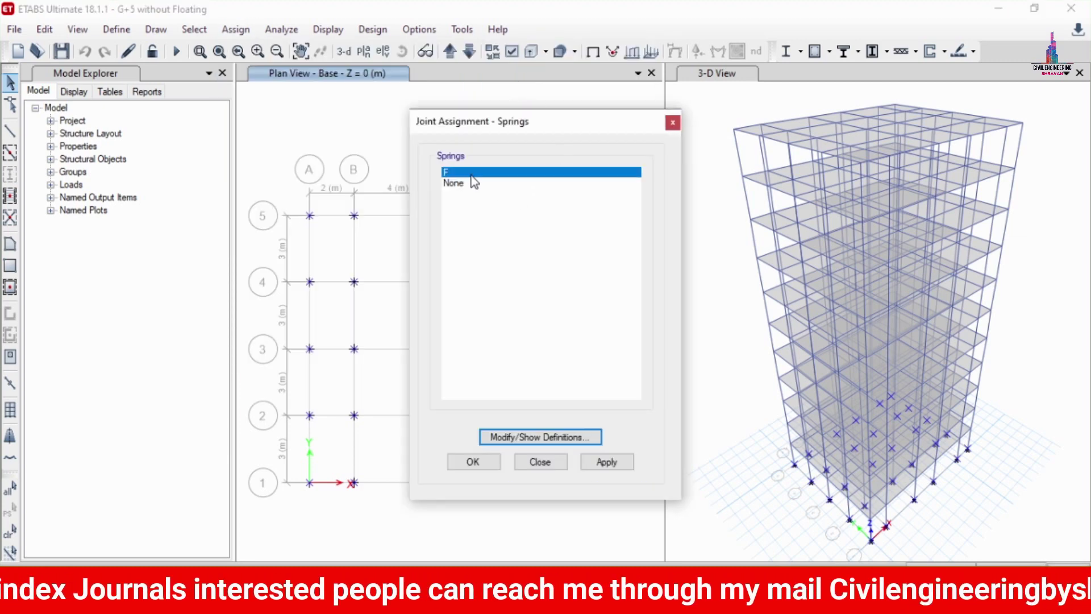
left_click(615, 469)
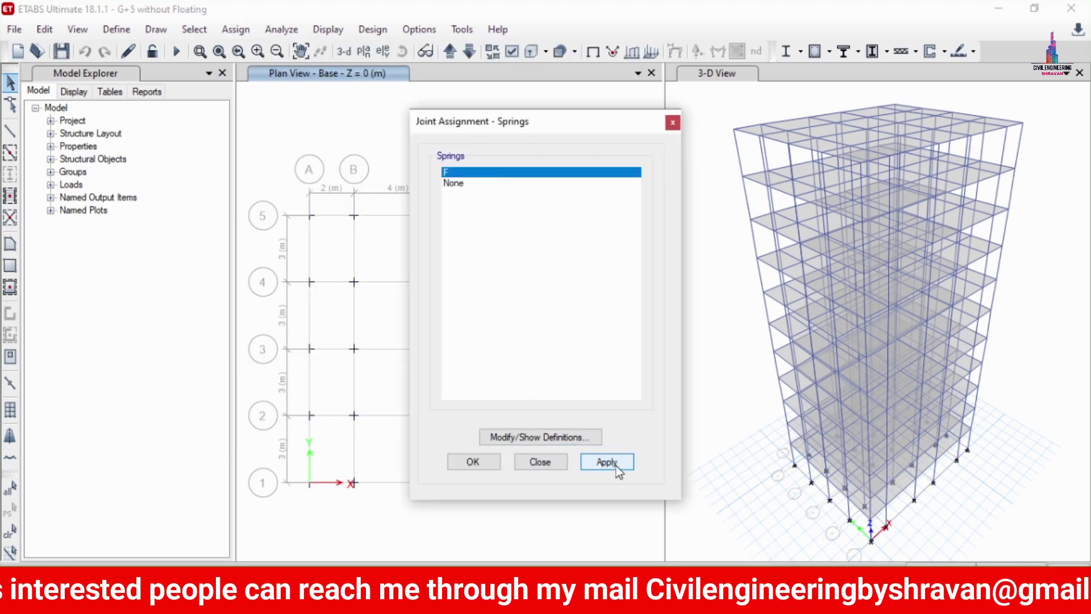
left_click(488, 462)
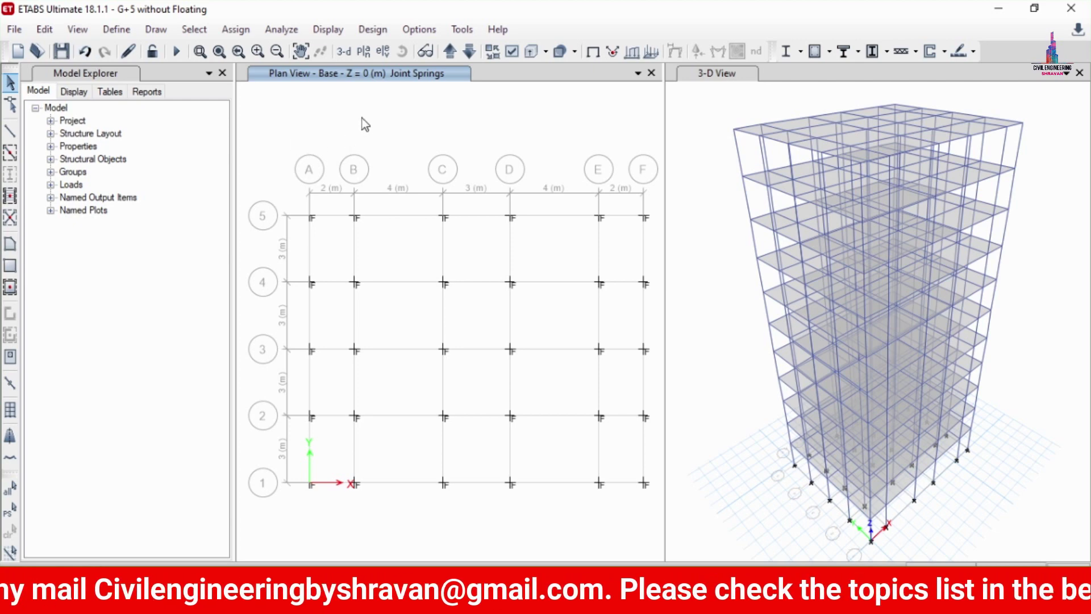
Examine the springs under the columns in the elevation along grid A
left_click(383, 51)
left_click(608, 492)
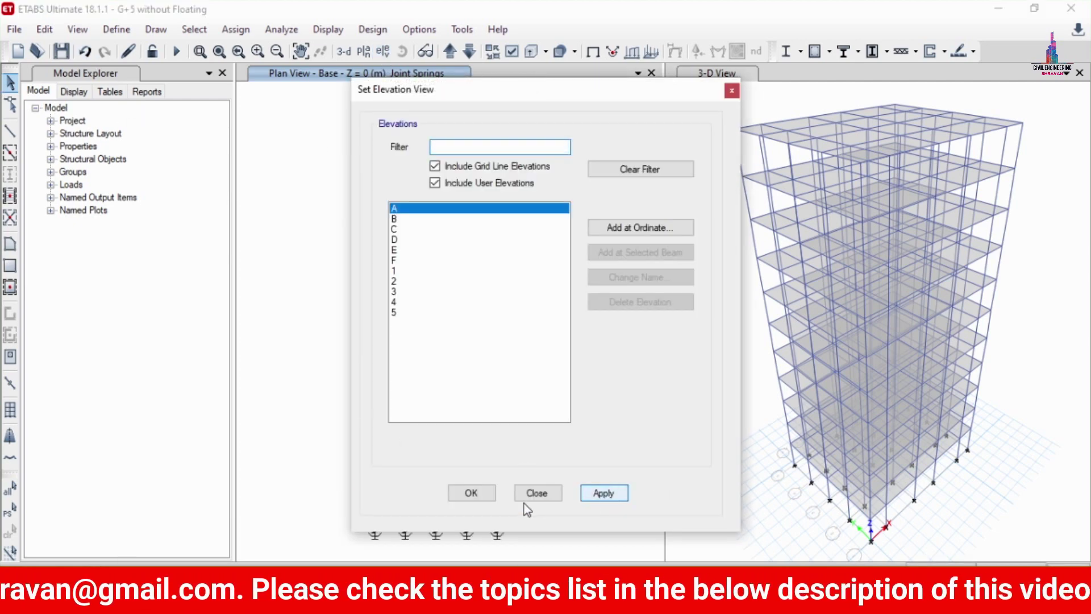
left_click(464, 493)
scroll(443, 539, "up", 8)
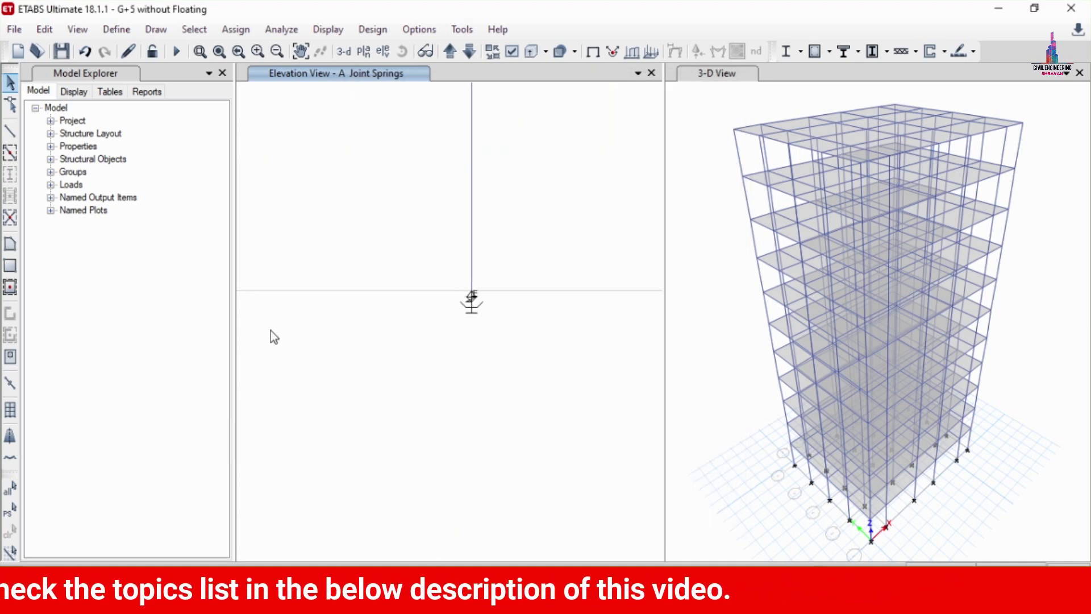
scroll(463, 297, "down", 10)
scroll(445, 329, "up", 7)
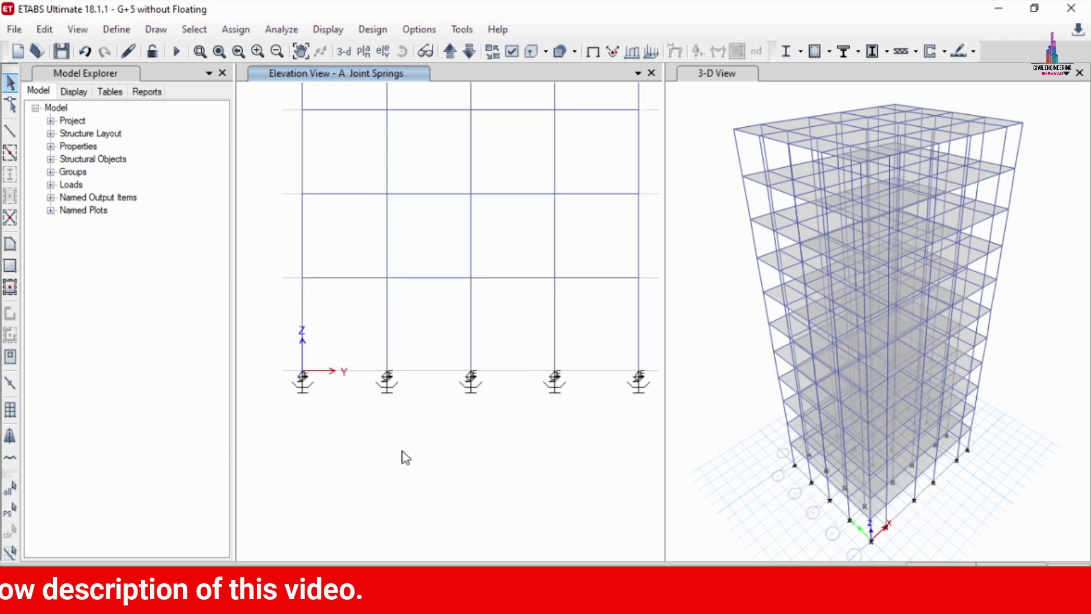
Return to the plan view of story 10
left_click(364, 53)
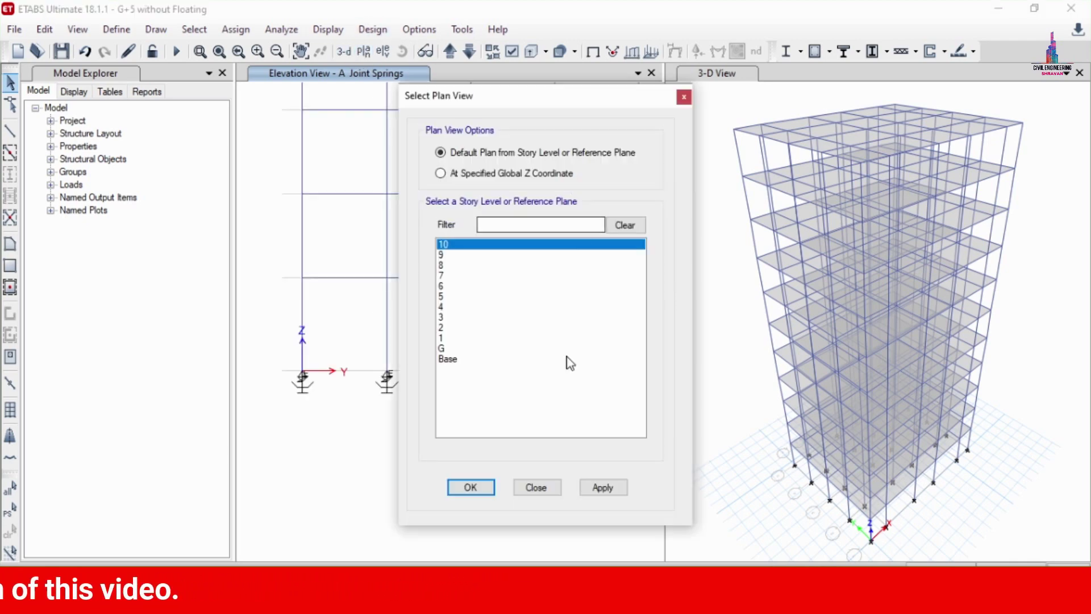
left_click(604, 487)
left_click(471, 487)
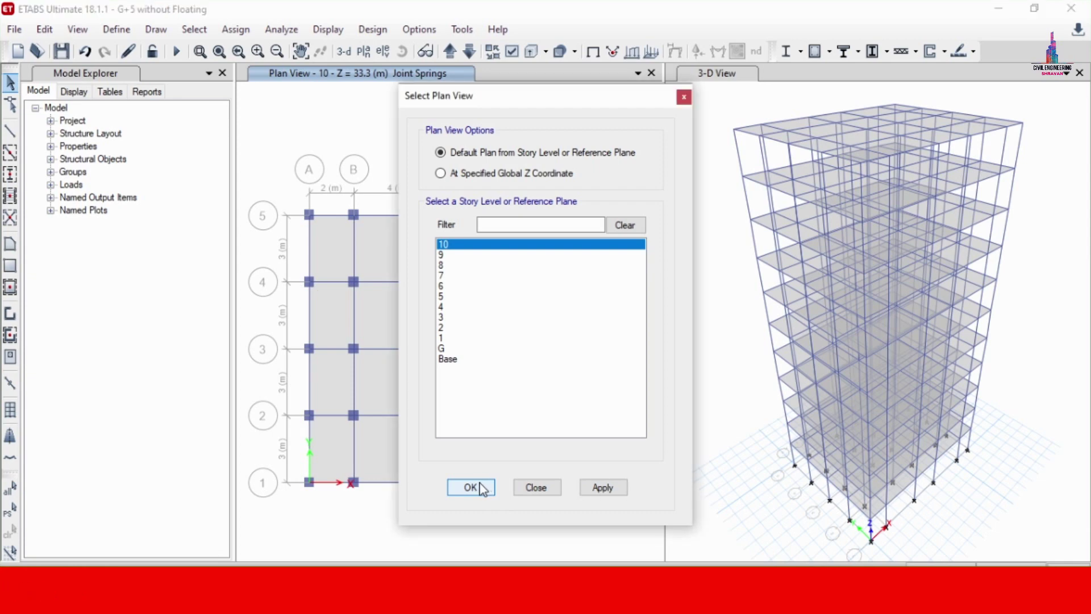
Run a model check with the chosen checks and close its report
left_click(282, 30)
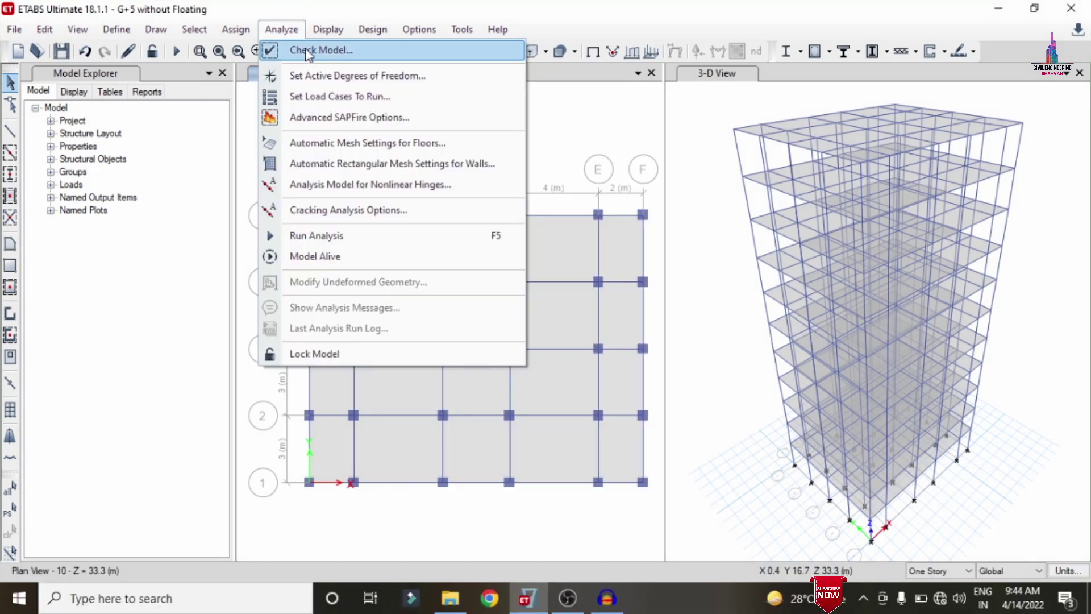
left_click(307, 51)
left_click(473, 130)
left_click(475, 146)
left_click(483, 165)
left_click(480, 541)
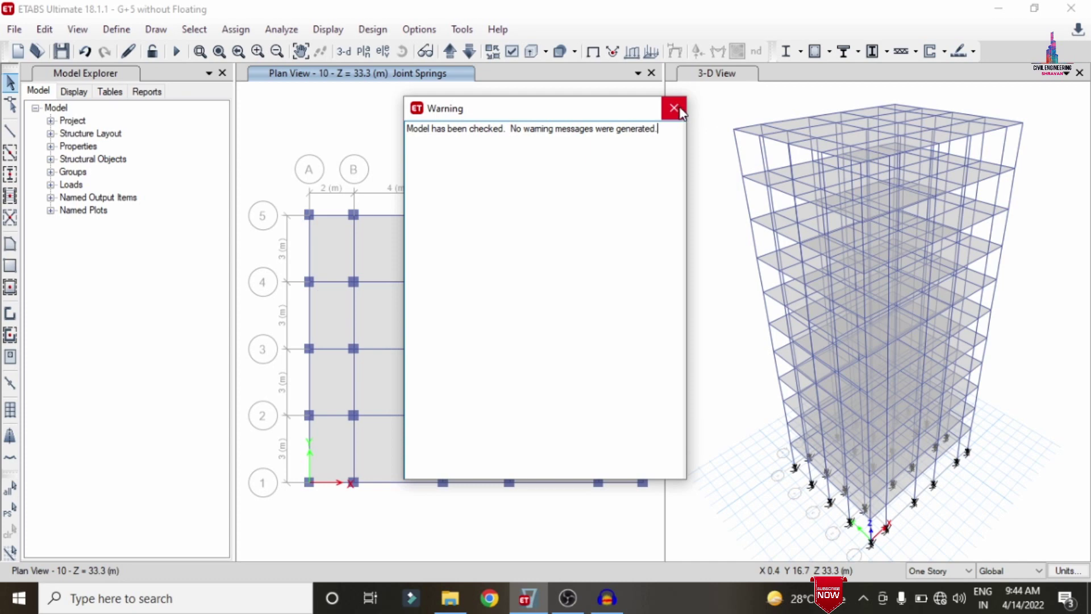
left_click(674, 108)
Run the analysis for the load cases set to run, including Modal, Dead, Live, EQX, EQY, WX and WY
left_click(281, 29)
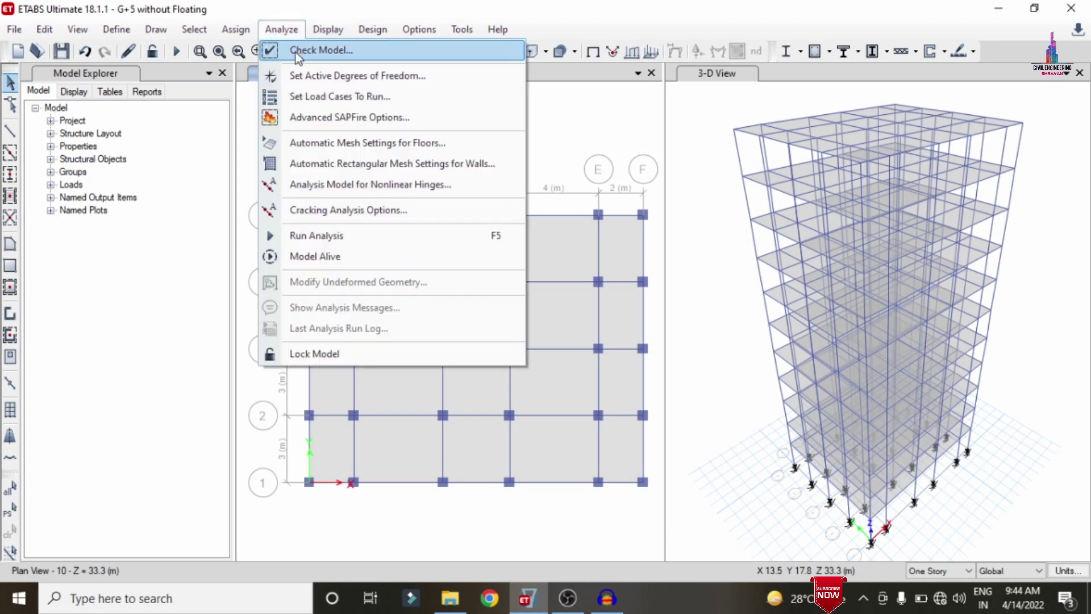
left_click(312, 96)
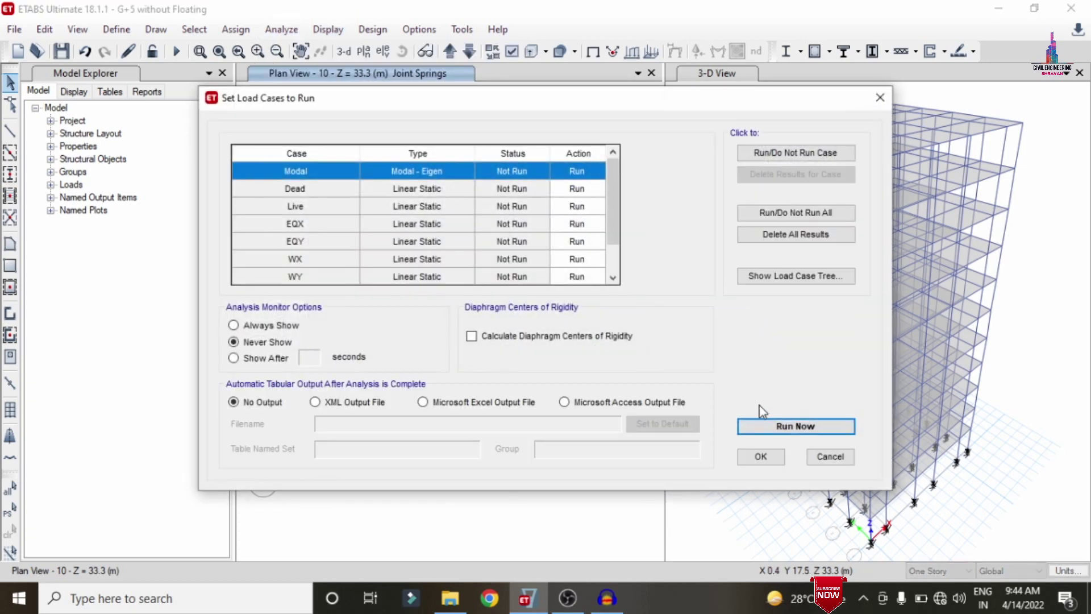
left_click(774, 426)
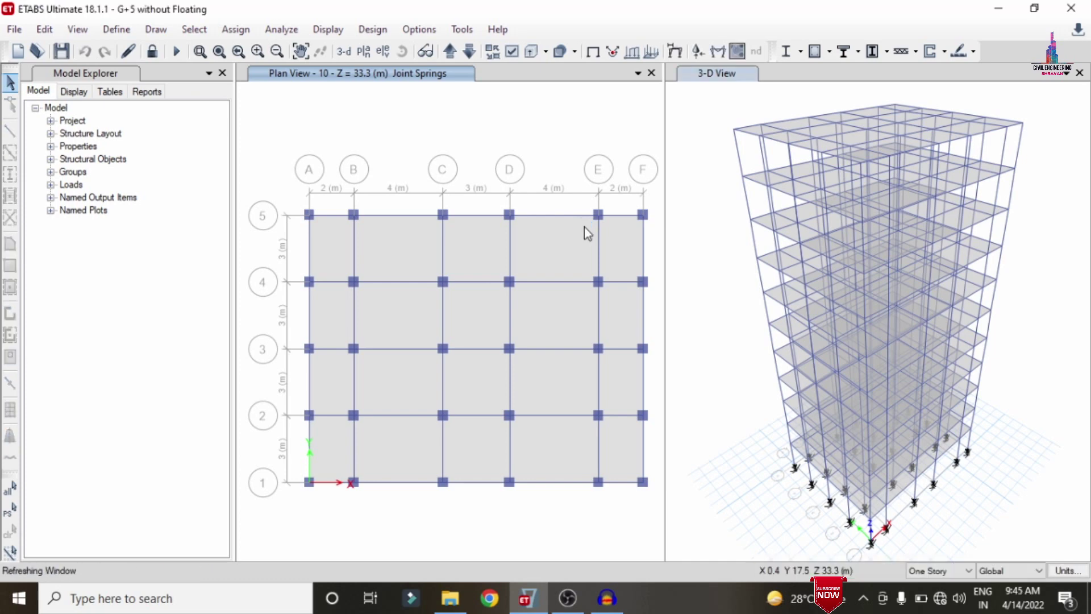
right_click(895, 119)
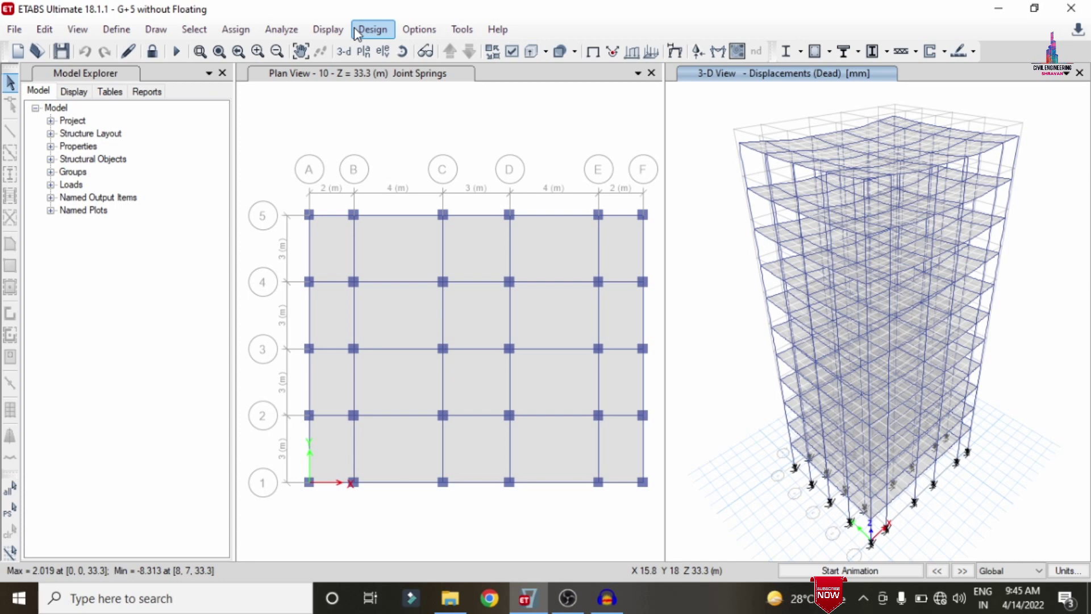
Display the Shear 2-2 force diagram of the frames for the Dead load case in the 3-D view
left_click(327, 29)
mouse_move(402, 123)
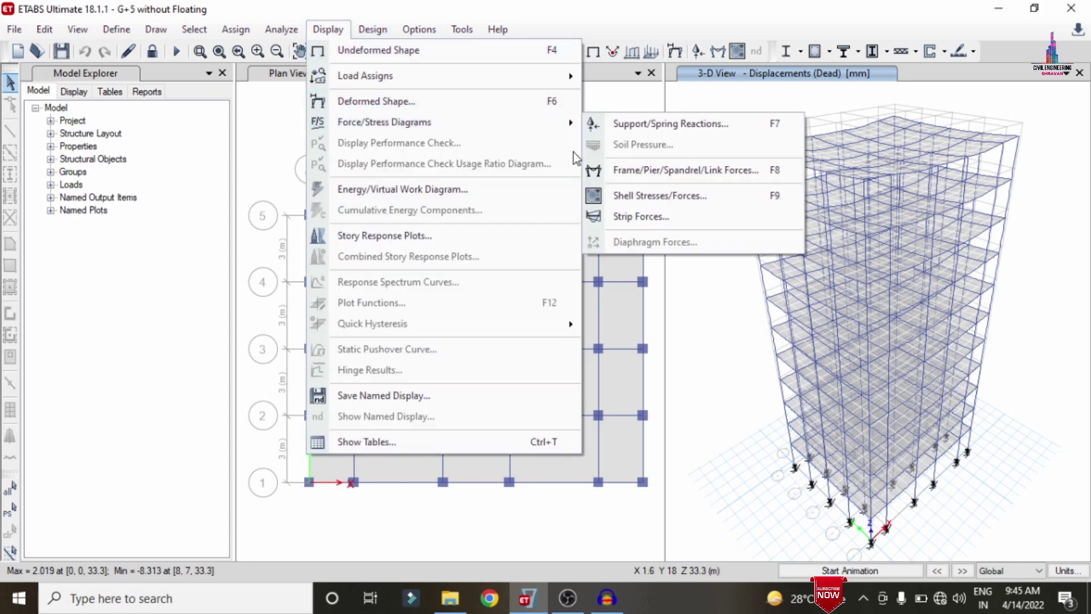
left_click(652, 175)
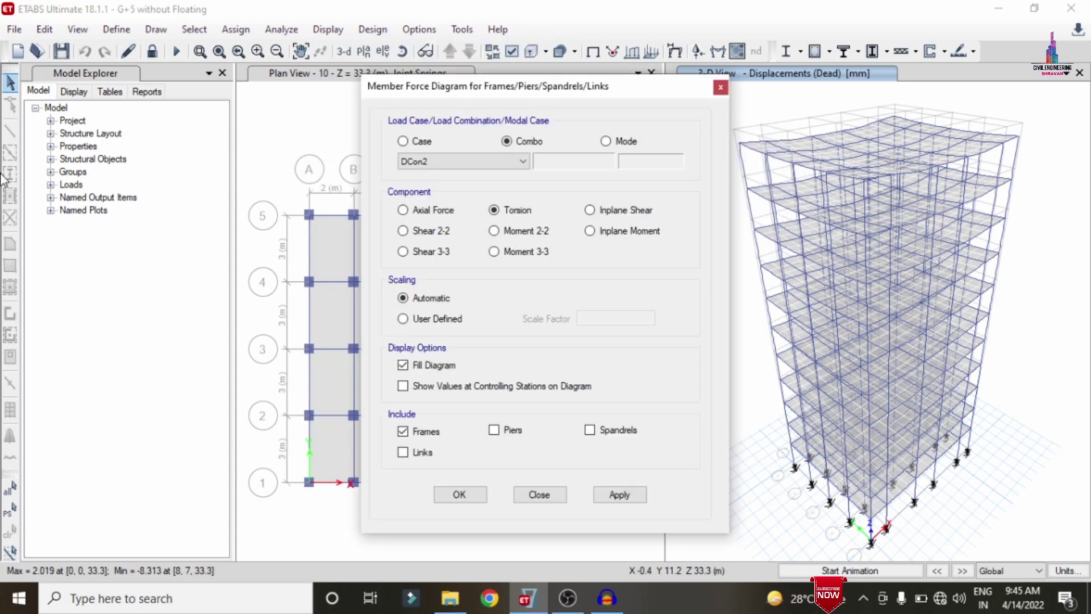
left_click(487, 167)
left_click(425, 147)
left_click(424, 147)
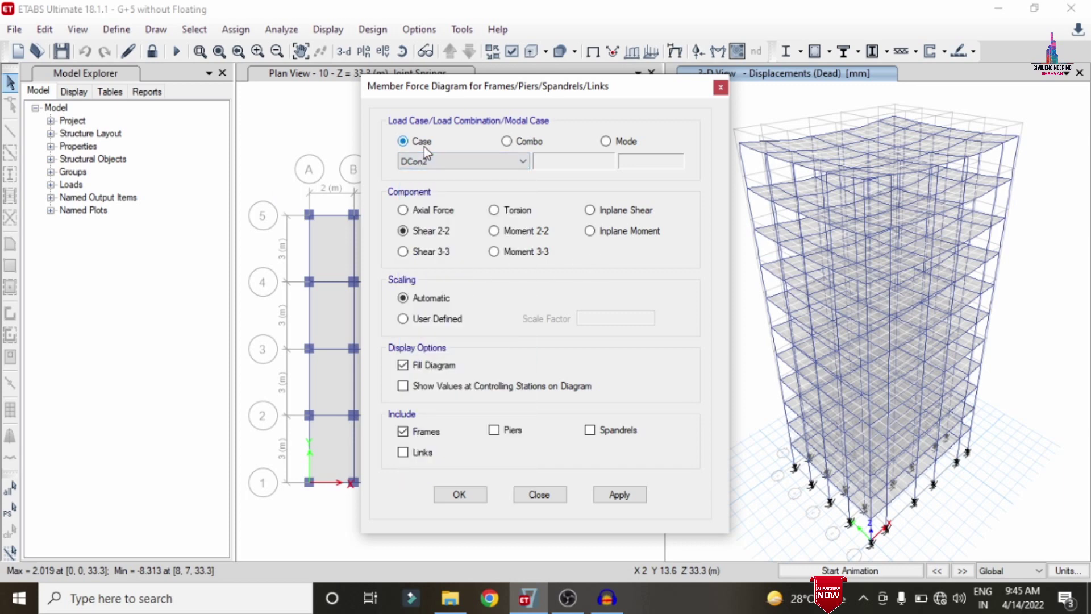
left_click(428, 159)
left_click(427, 170)
left_click(619, 494)
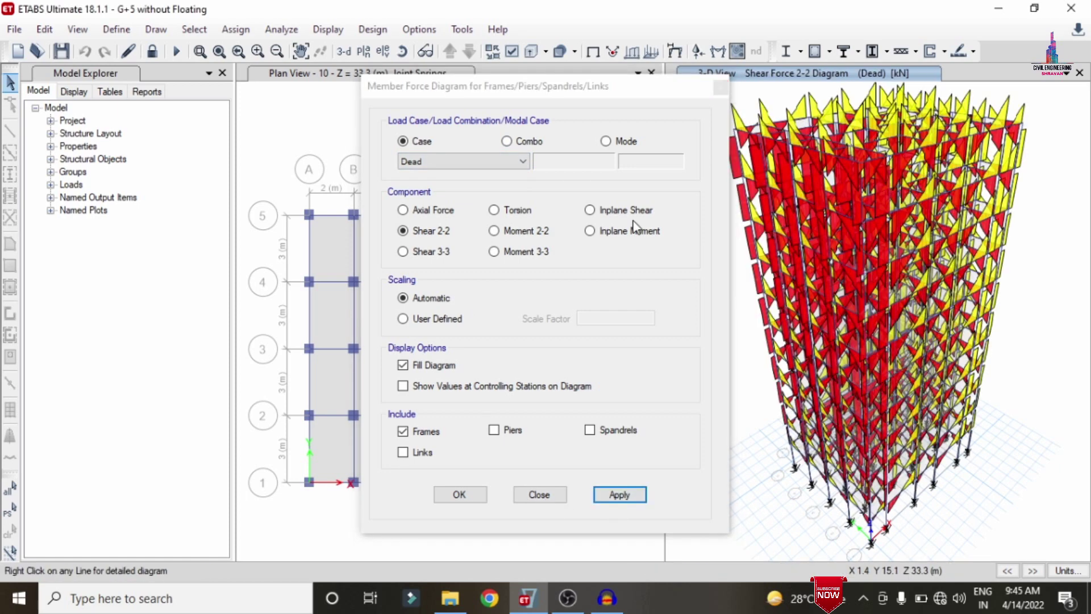
Display the Moment 3-3 and Torsion diagrams for the Dead case and close the member force settings
left_click(523, 256)
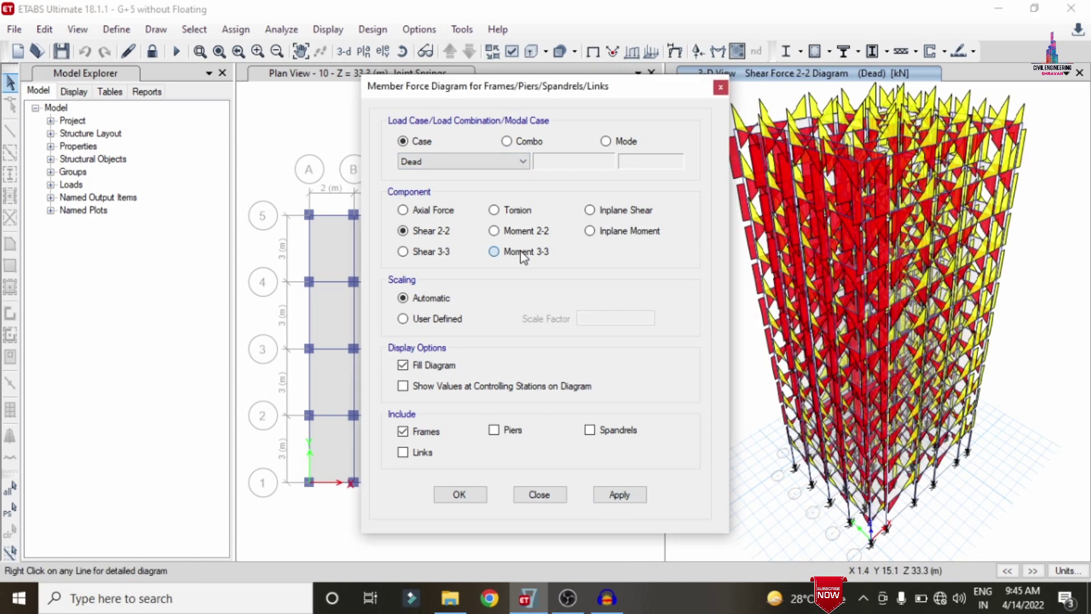
left_click(621, 494)
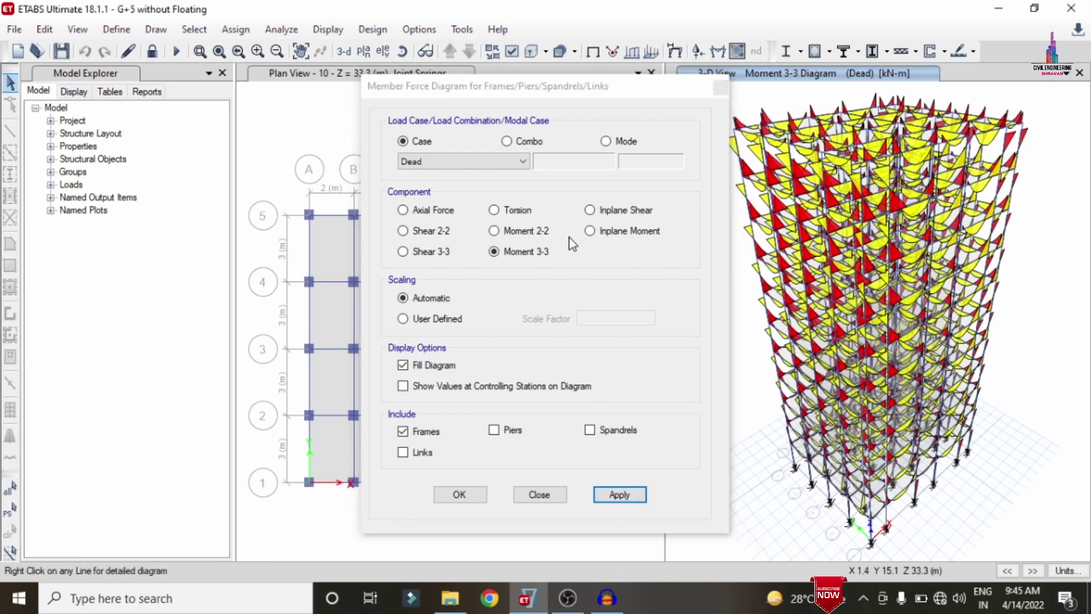
left_click(494, 210)
left_click(629, 497)
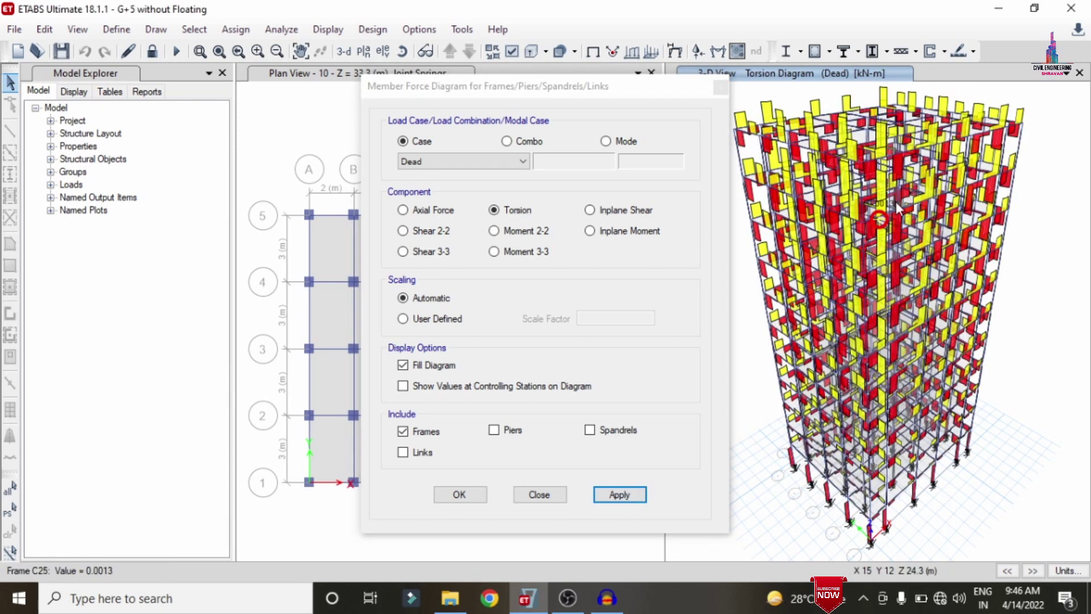
left_click(726, 94)
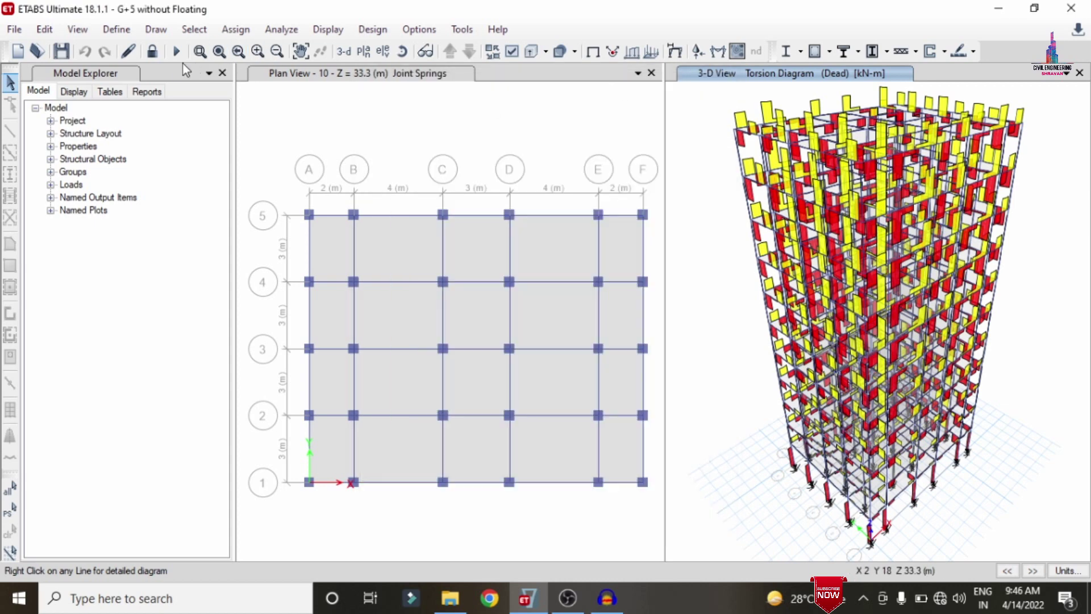
Unlock the model, deleting its analysis results, and add auto-width layer A design strips along the X grid direction on story 10
left_click(152, 53)
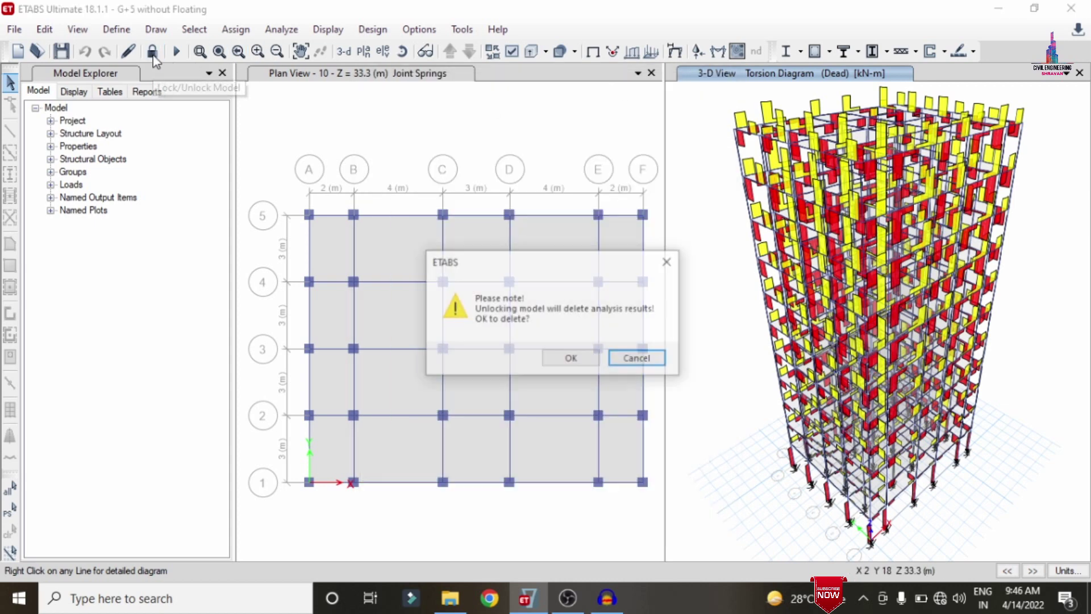
left_click(571, 358)
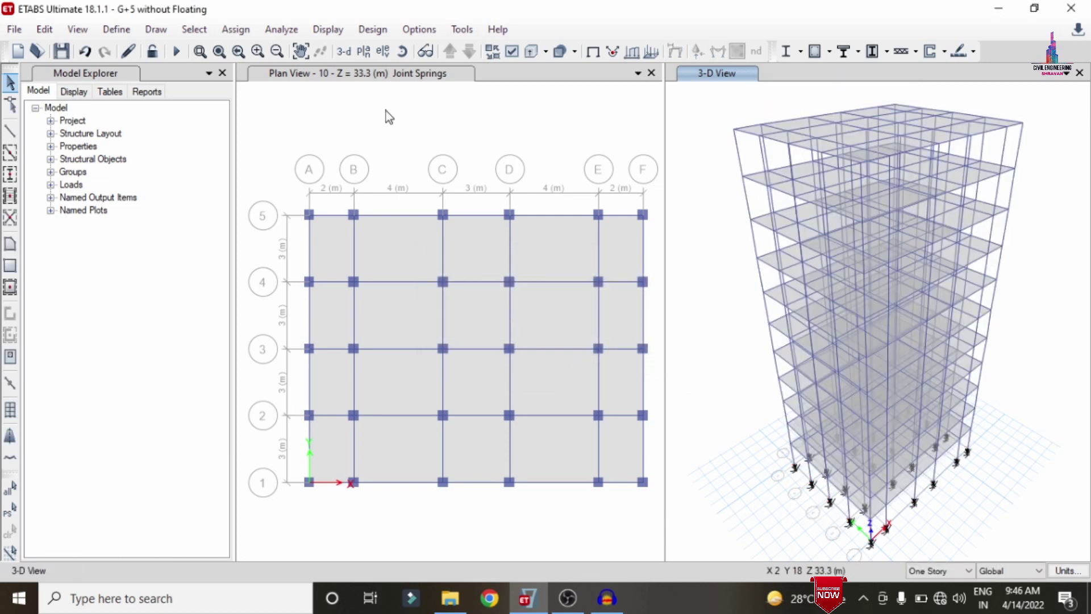
left_click(50, 29)
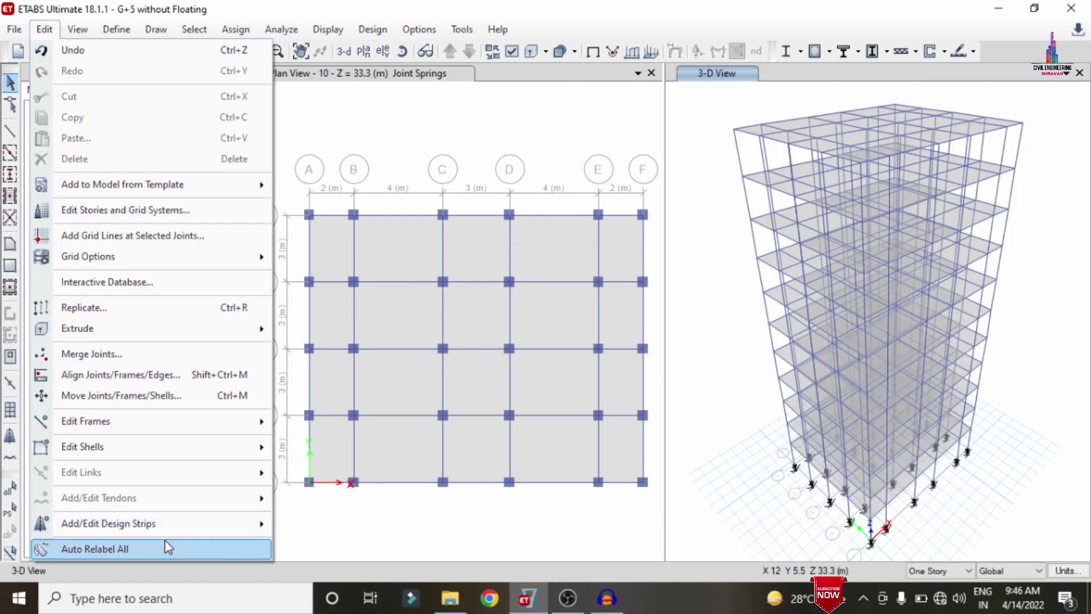
mouse_move(169, 527)
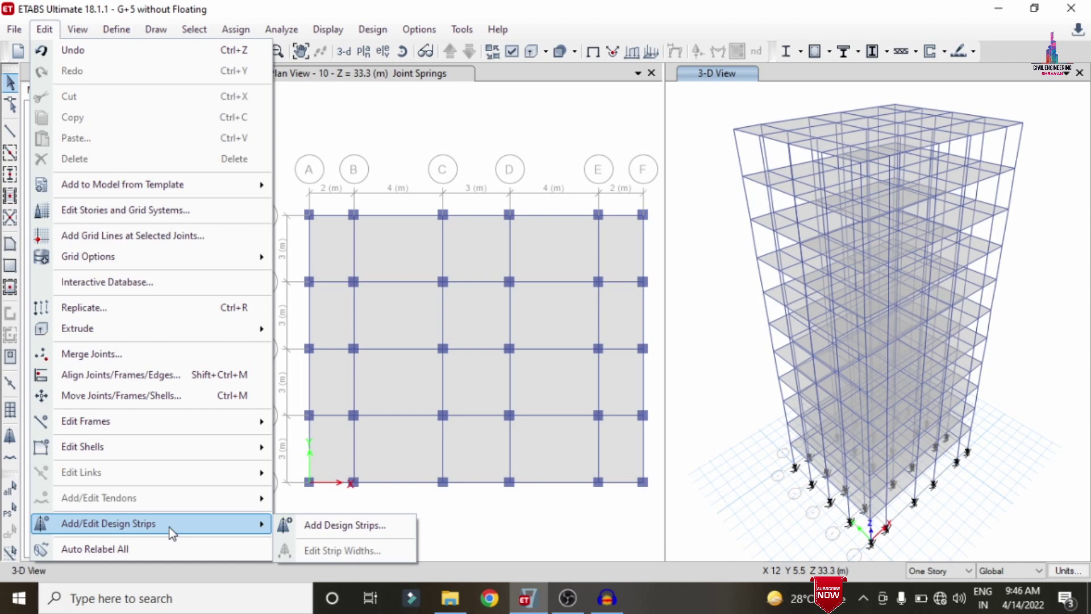
left_click(372, 521)
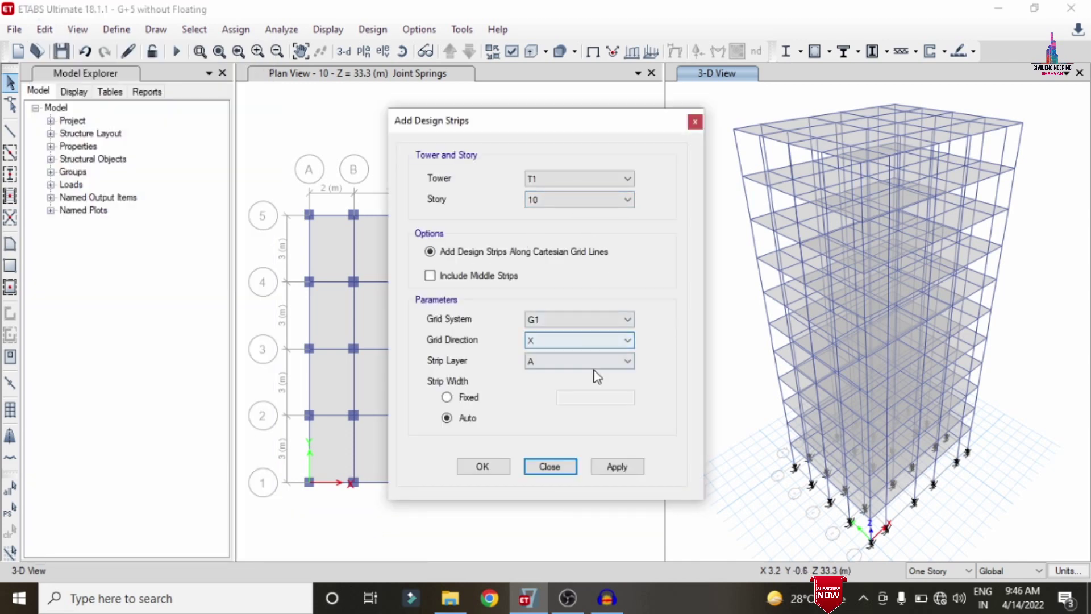
left_click(638, 469)
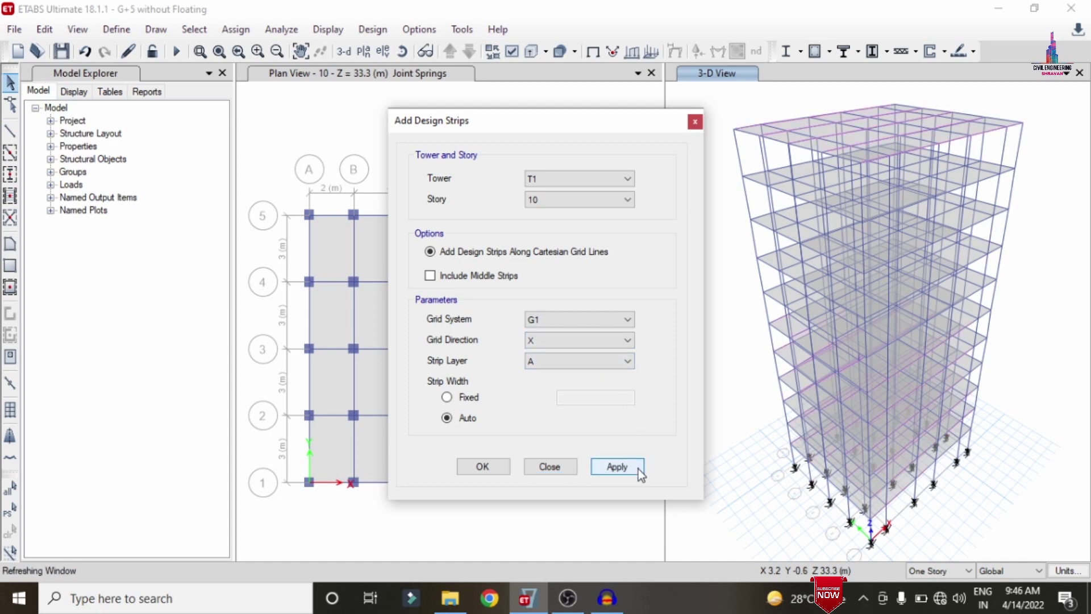
Add auto-width design strips on layer B along the Y grid direction for story 10
left_click(592, 343)
left_click(571, 366)
left_click(568, 361)
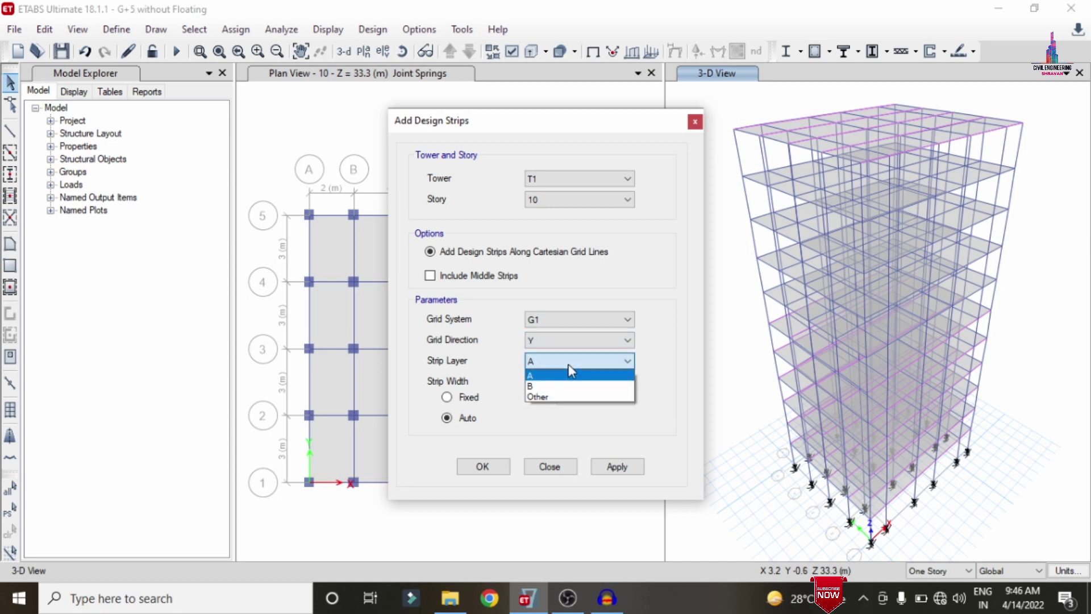
left_click(568, 381)
left_click(509, 468)
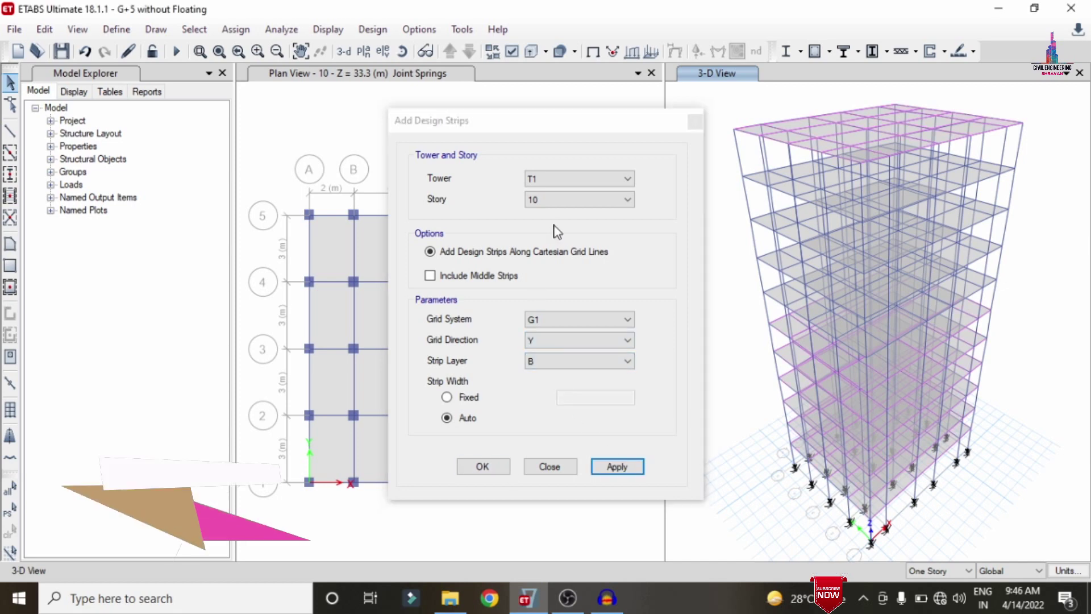
Add design strips along the X and Y grid directions on the remaining stories, from 9 down to 6
left_click(548, 203)
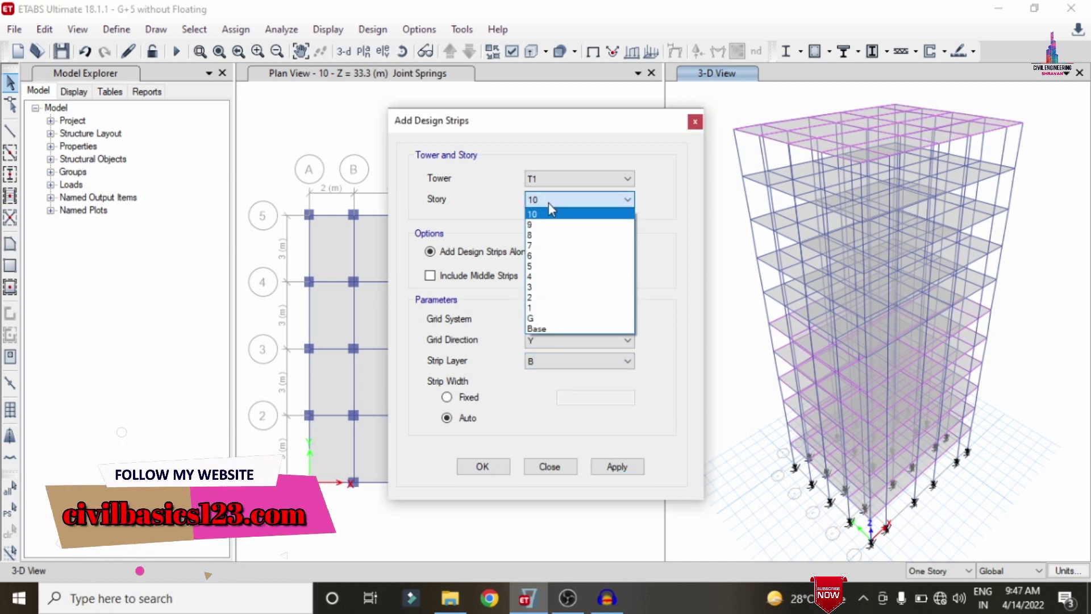
left_click(549, 225)
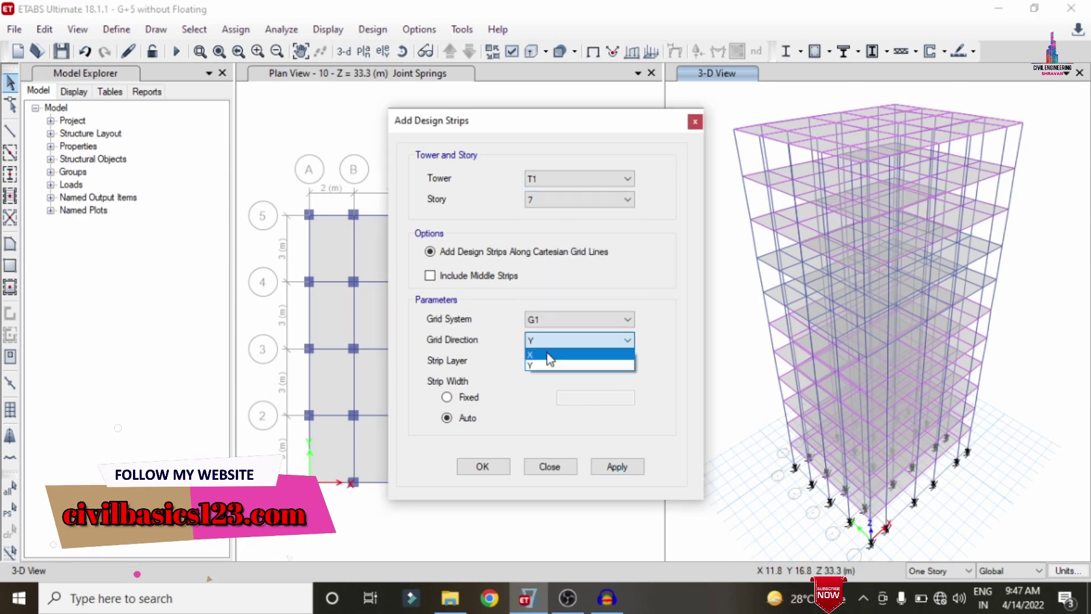
left_click(548, 357)
left_click(617, 466)
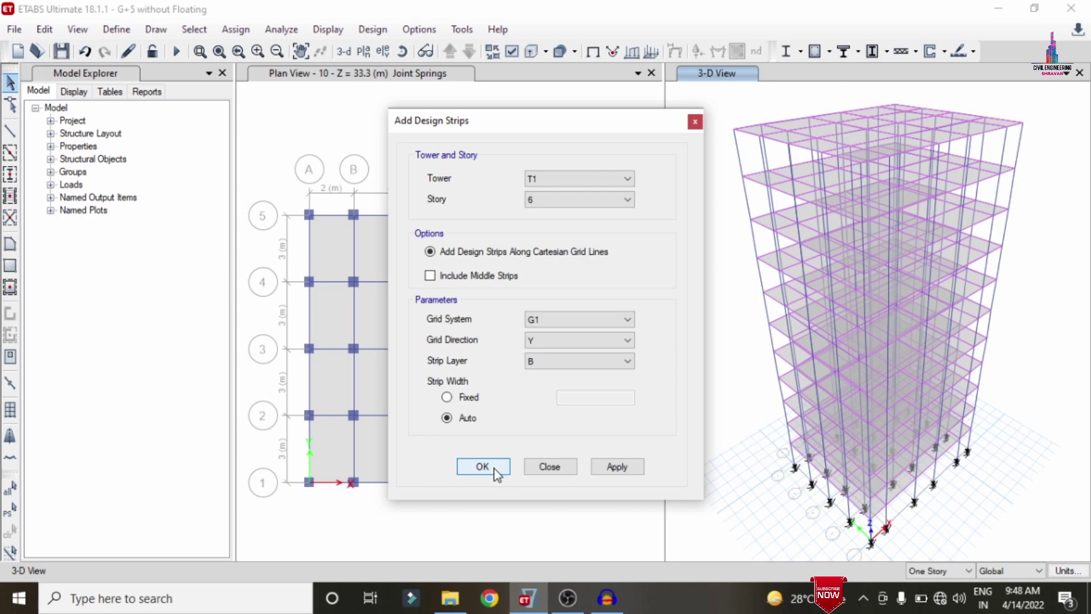
left_click(493, 468)
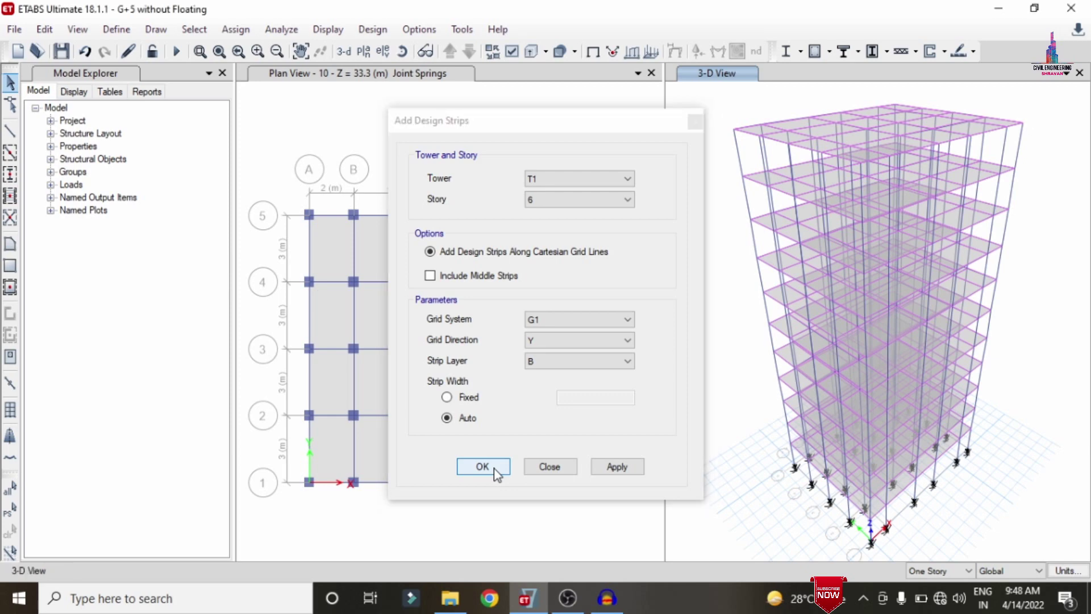
Rerun the analysis and accept the concrete frame design preferences with the IS 456:2000 code
left_click(177, 54)
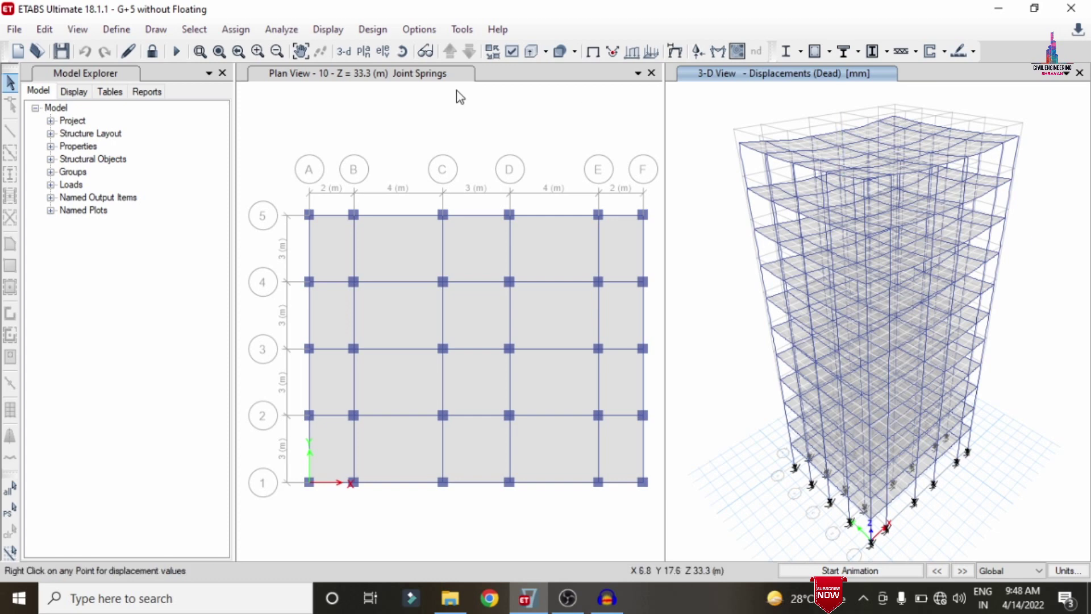
left_click(386, 37)
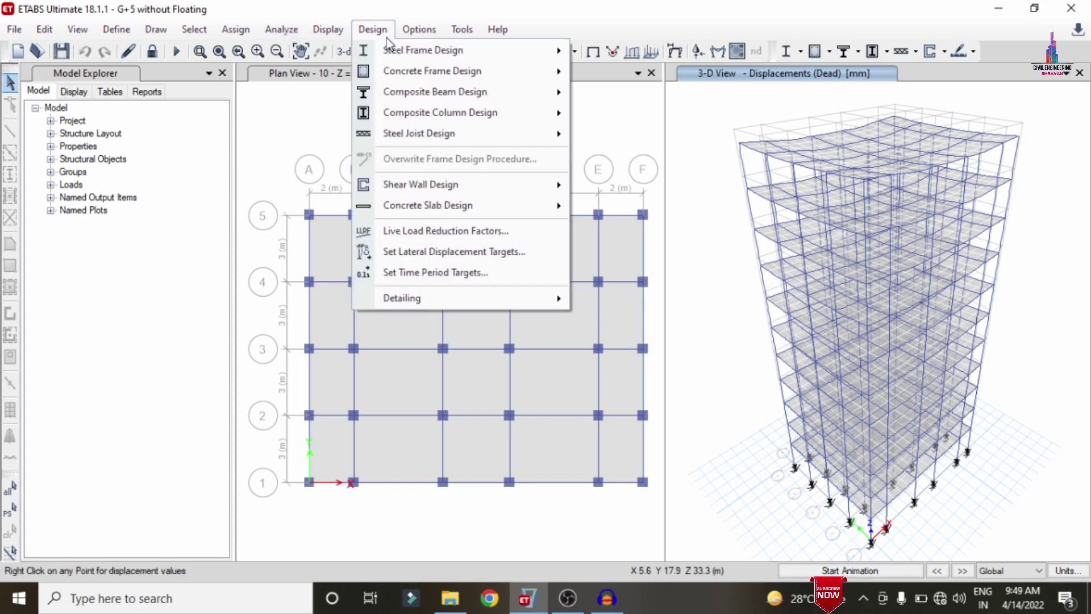
mouse_move(400, 67)
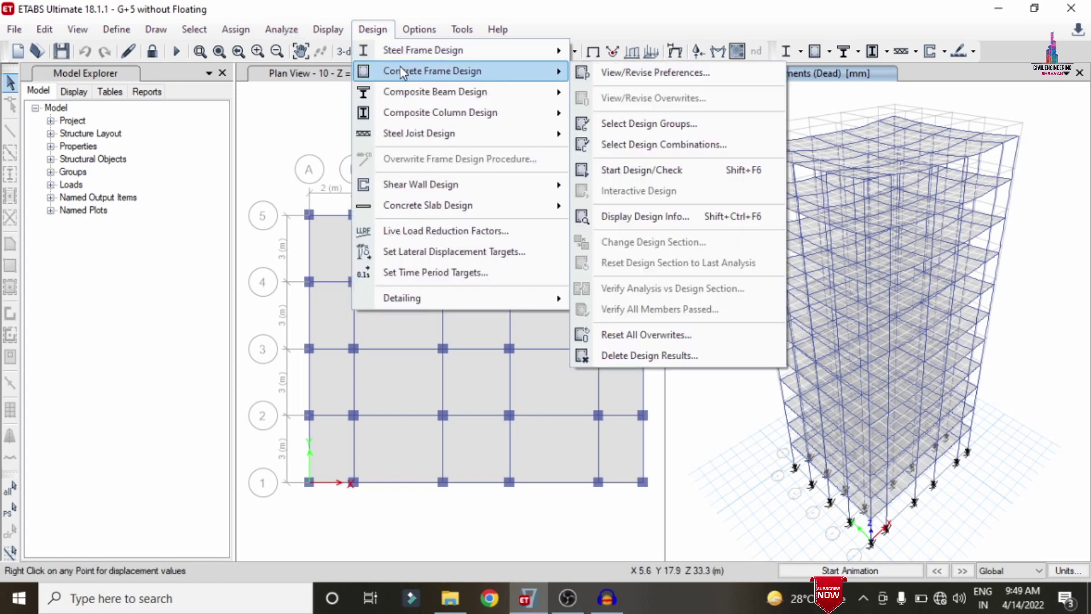
left_click(694, 75)
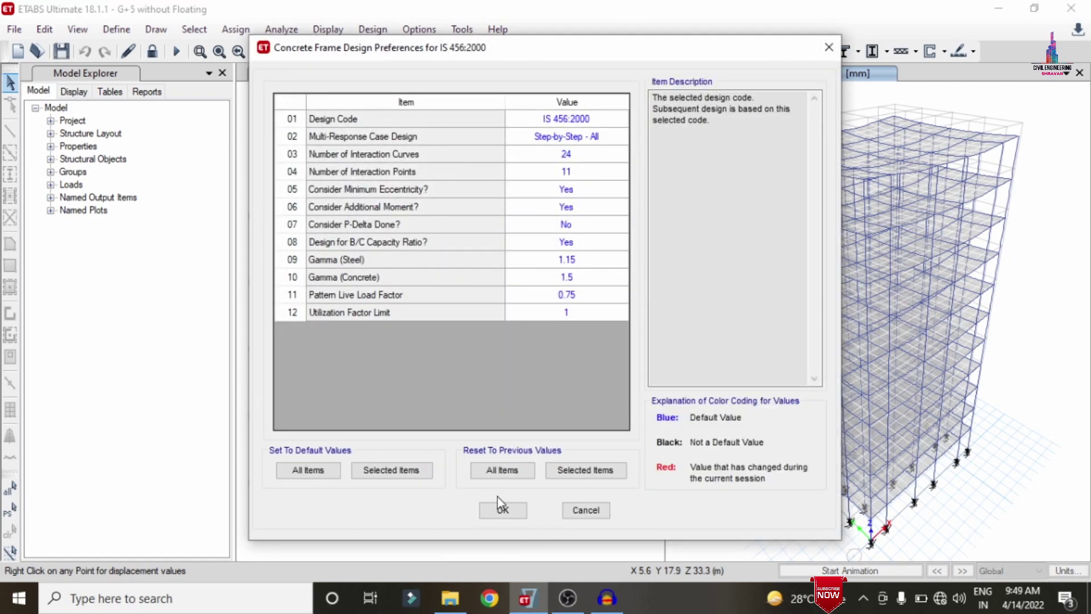
left_click(503, 512)
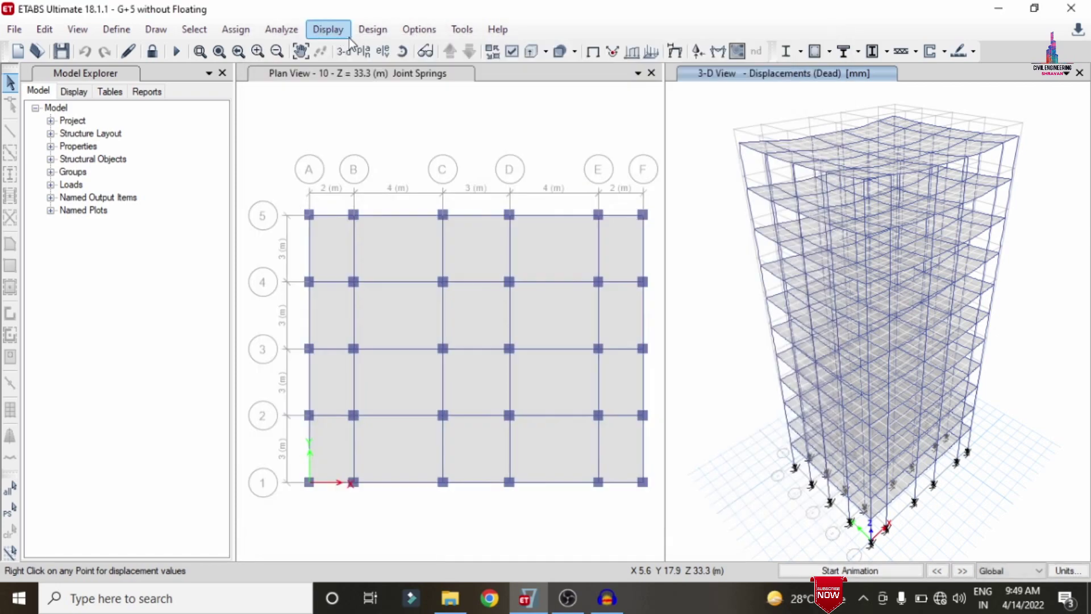
Start the concrete frame design check for the whole building
left_click(372, 30)
mouse_move(398, 75)
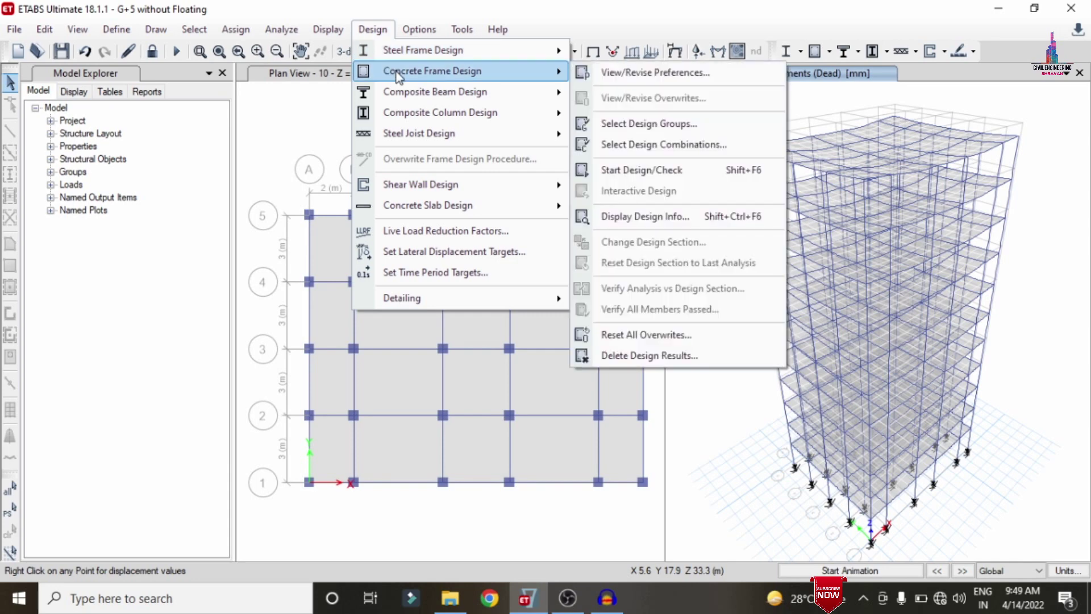
left_click(676, 172)
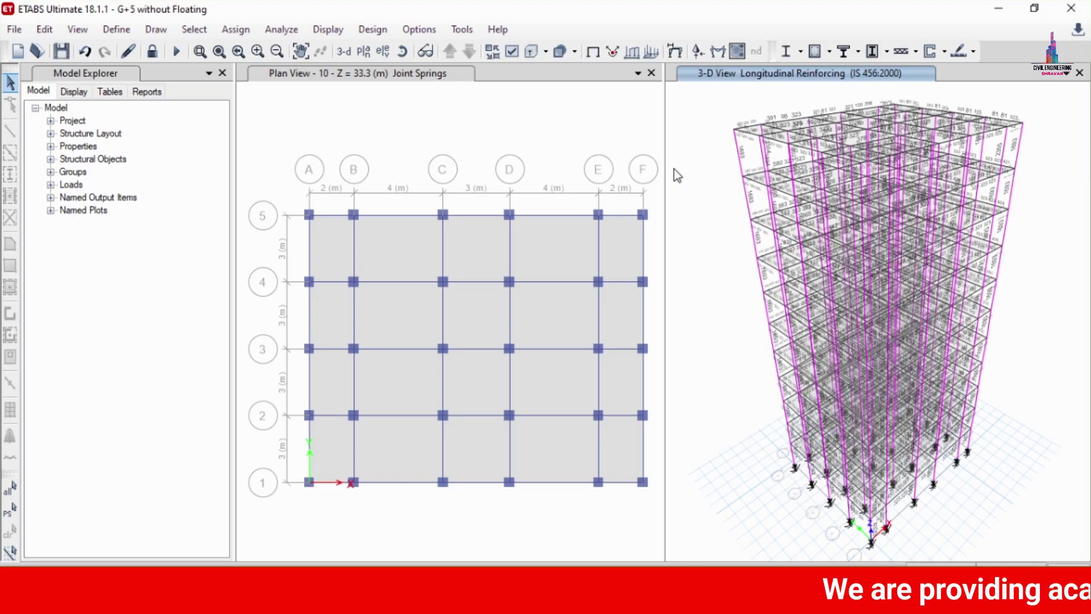
Accept the concrete slab design preferences with the IS 456:2000 design code
left_click(974, 51)
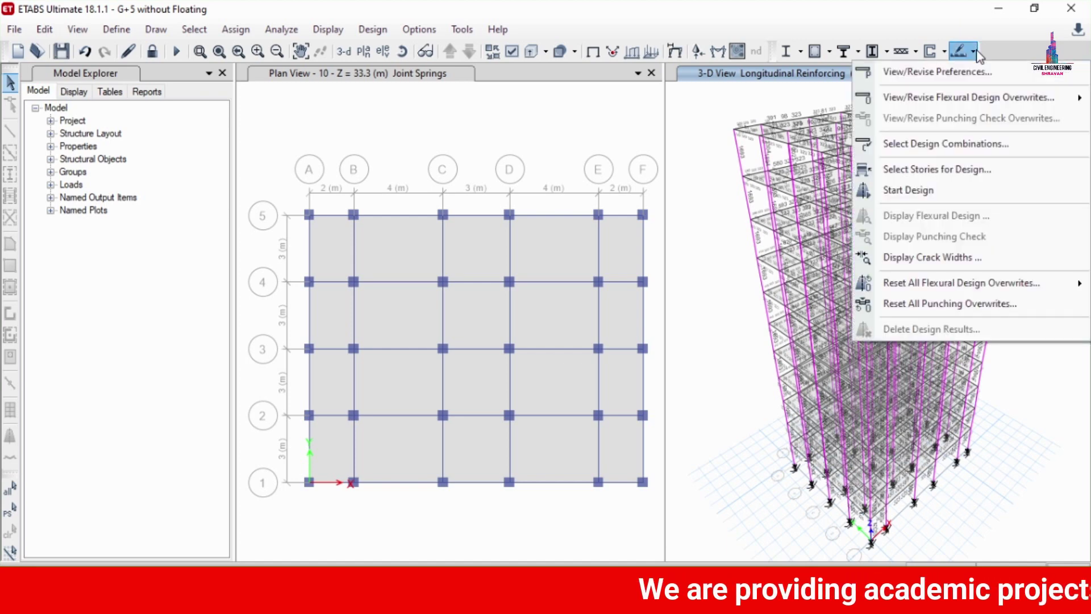
left_click(939, 78)
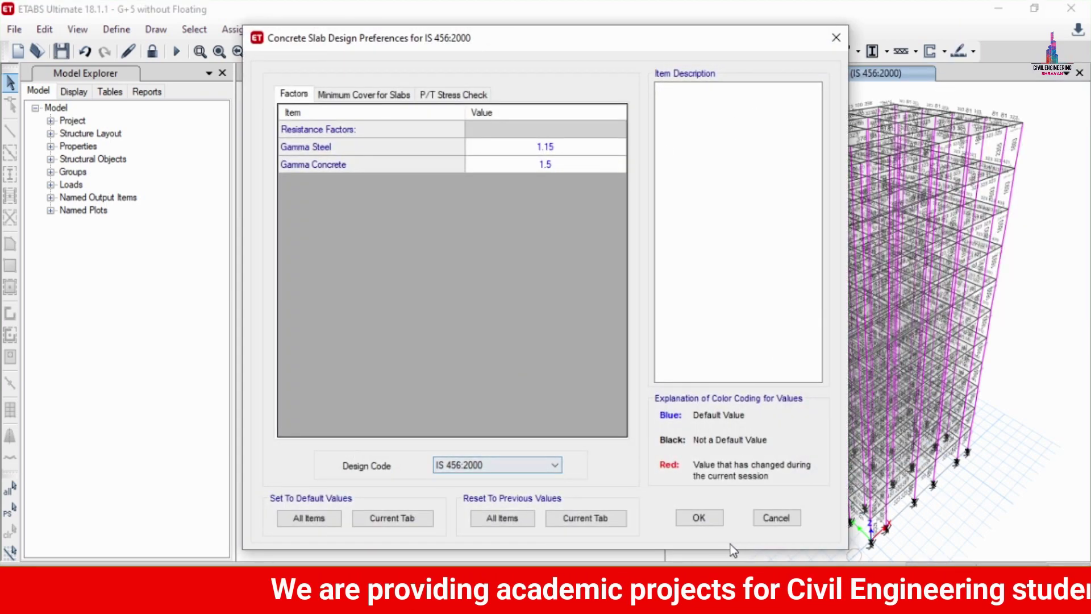
left_click(698, 517)
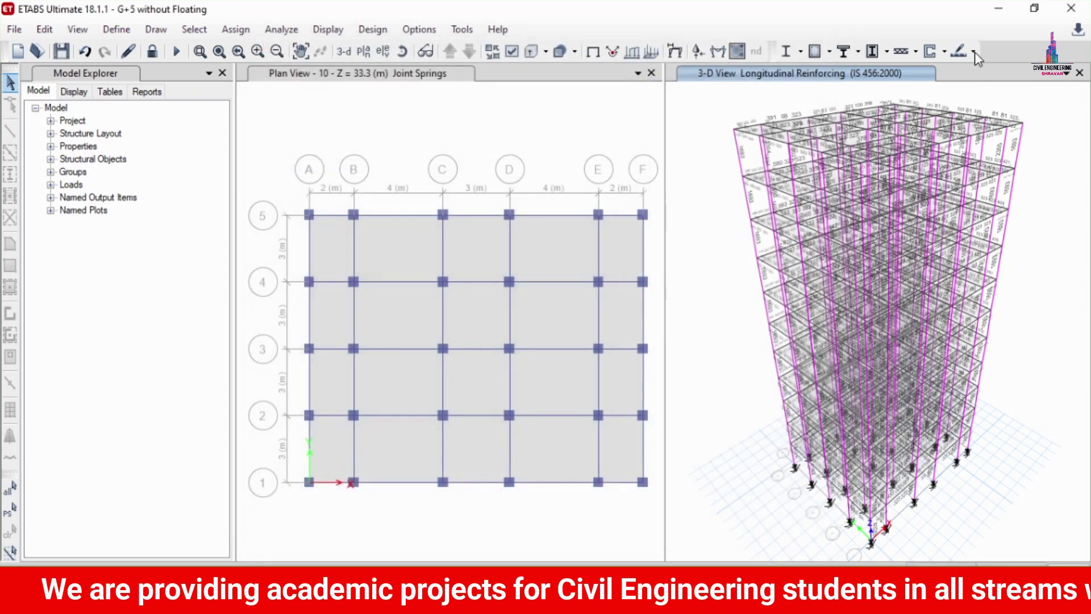
Choose stories 10, 9 and 8 for slab design and start the concrete slab design
left_click(973, 53)
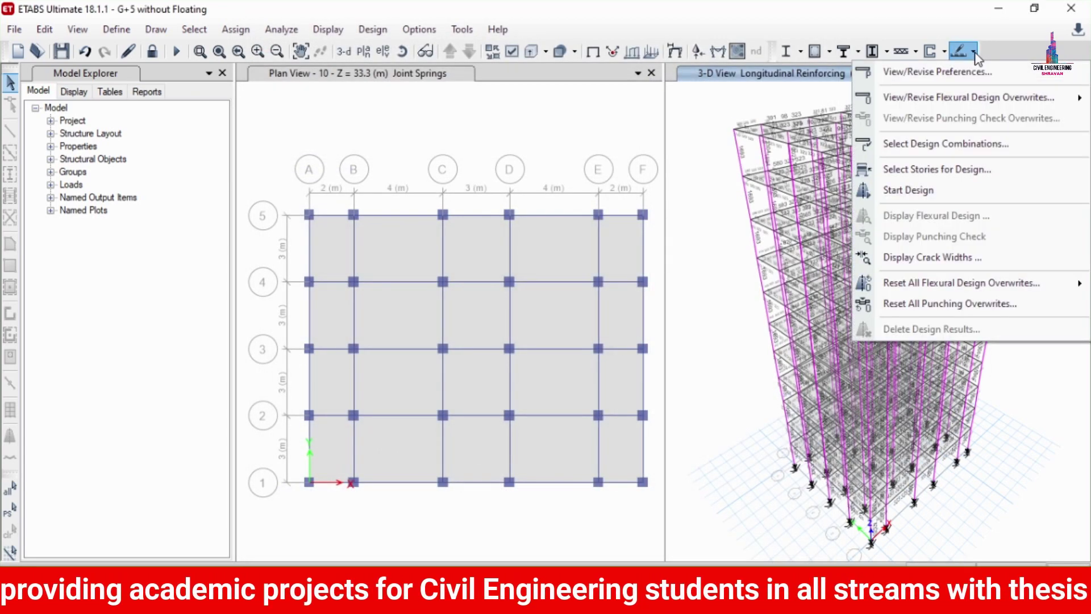
left_click(935, 166)
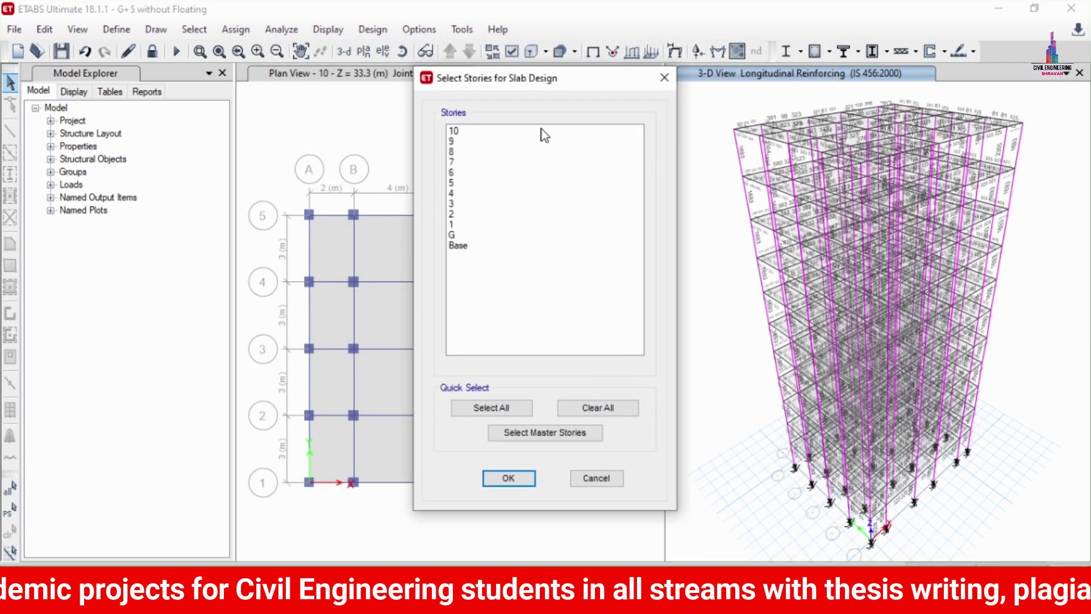
left_click_drag(482, 139, 483, 154)
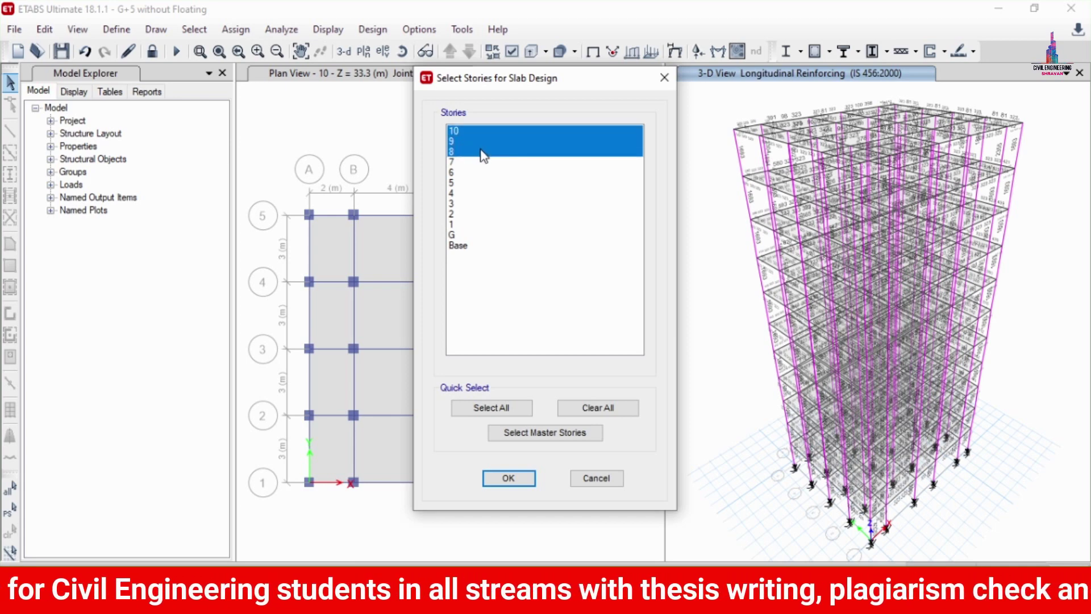
left_click(508, 479)
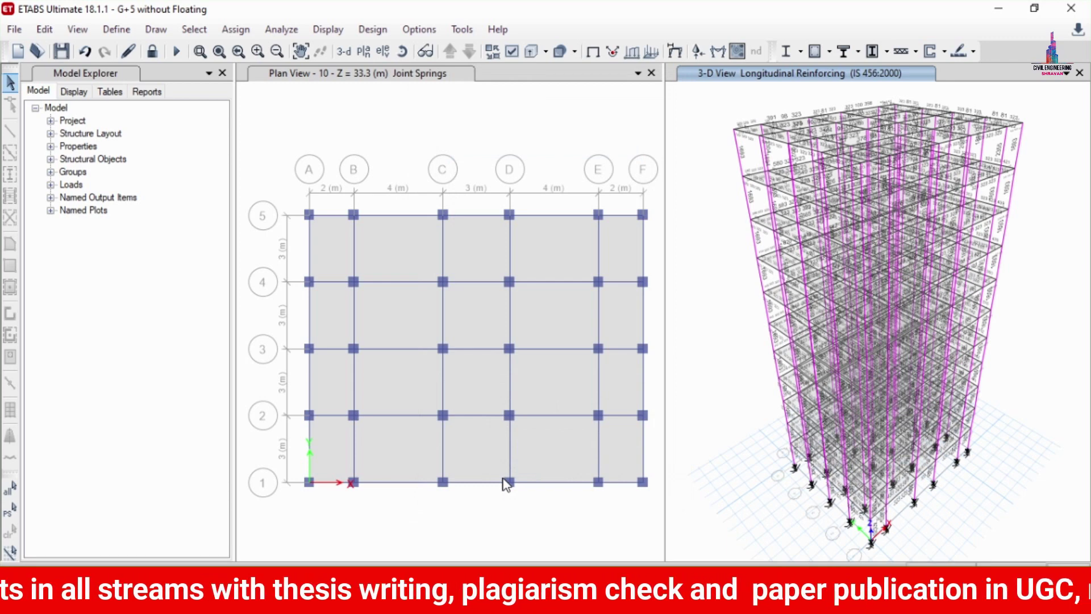
left_click(973, 51)
left_click(905, 189)
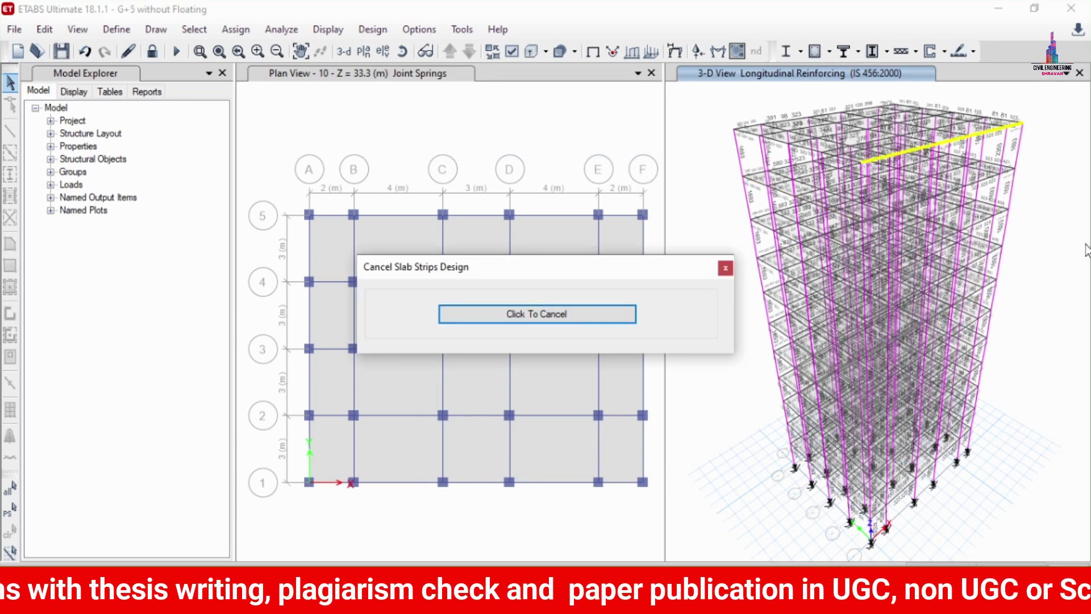
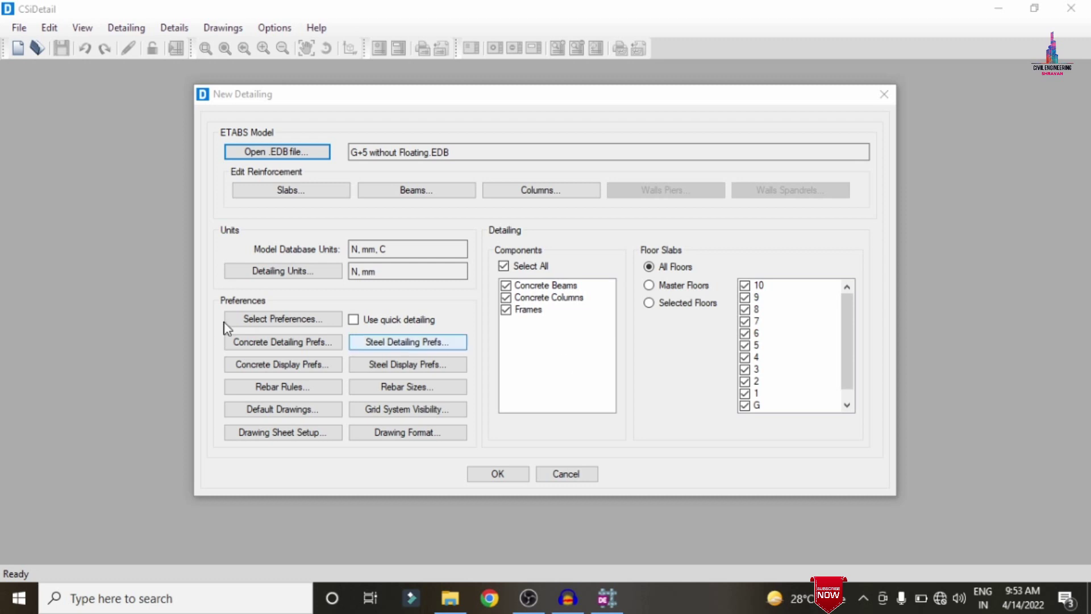
Set the detailing units to rebar set SI (25), rebar weight in Ton and force in Kilonewton
left_click(305, 268)
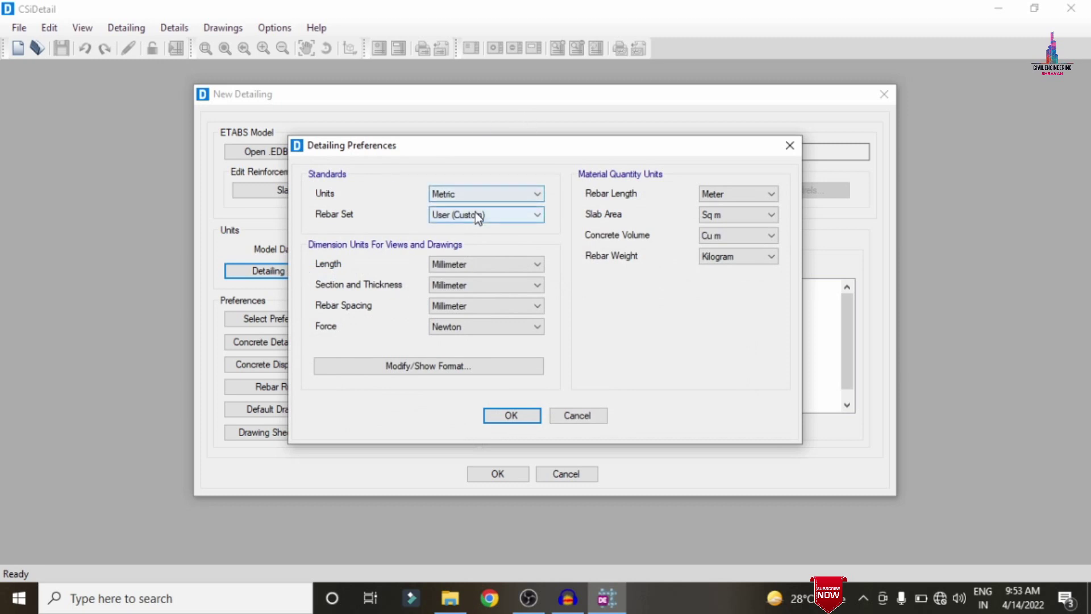
left_click(475, 213)
left_click(457, 245)
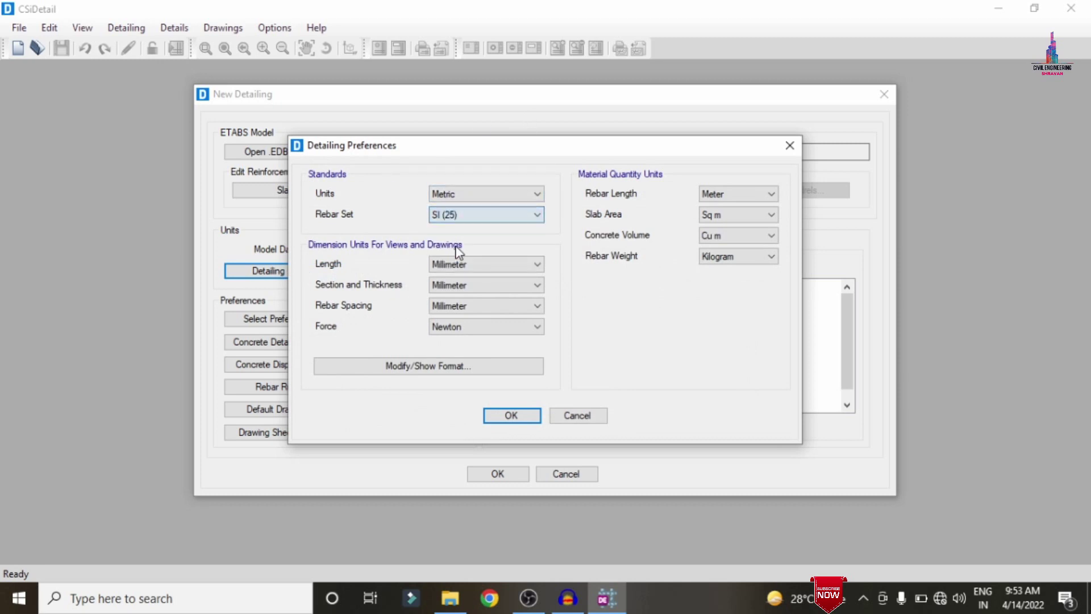
left_click(732, 263)
left_click(724, 290)
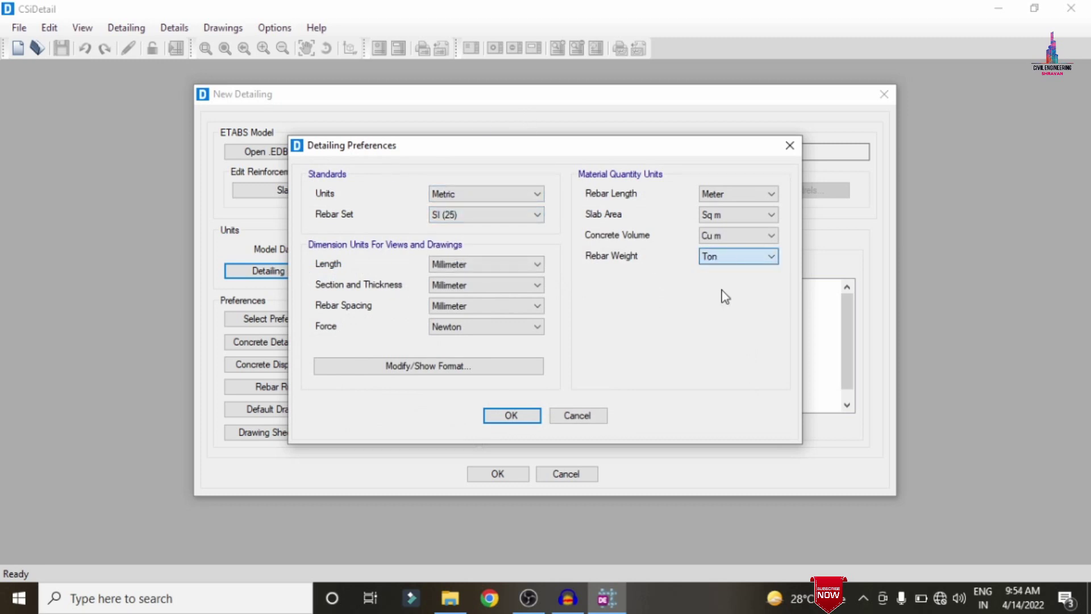
left_click(441, 329)
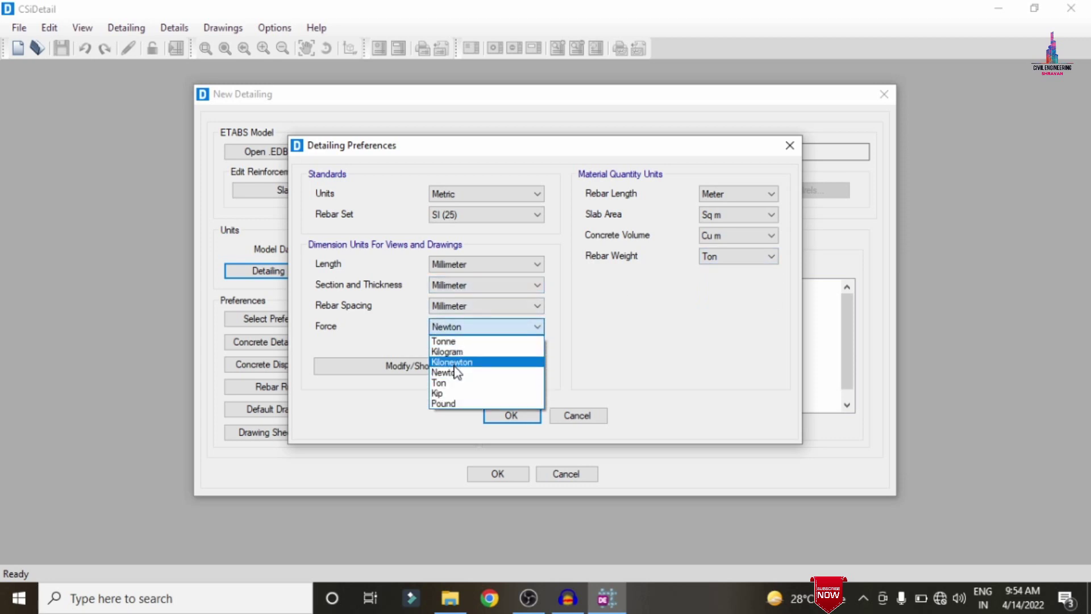
left_click(457, 363)
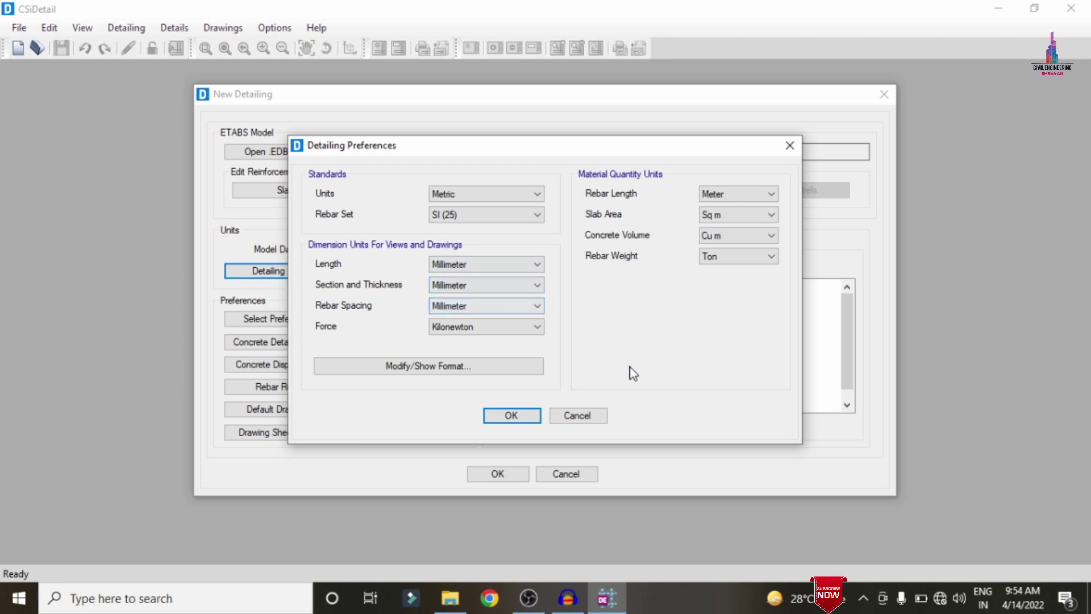
left_click(515, 418)
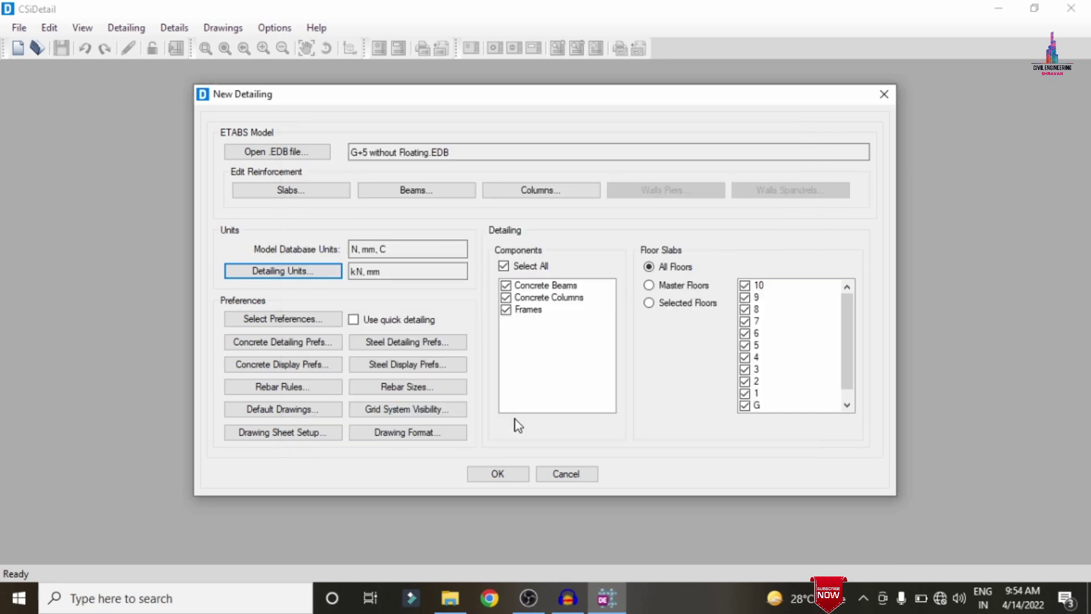
Base the detailing preferences on the IS 456:2000 standard
left_click(307, 322)
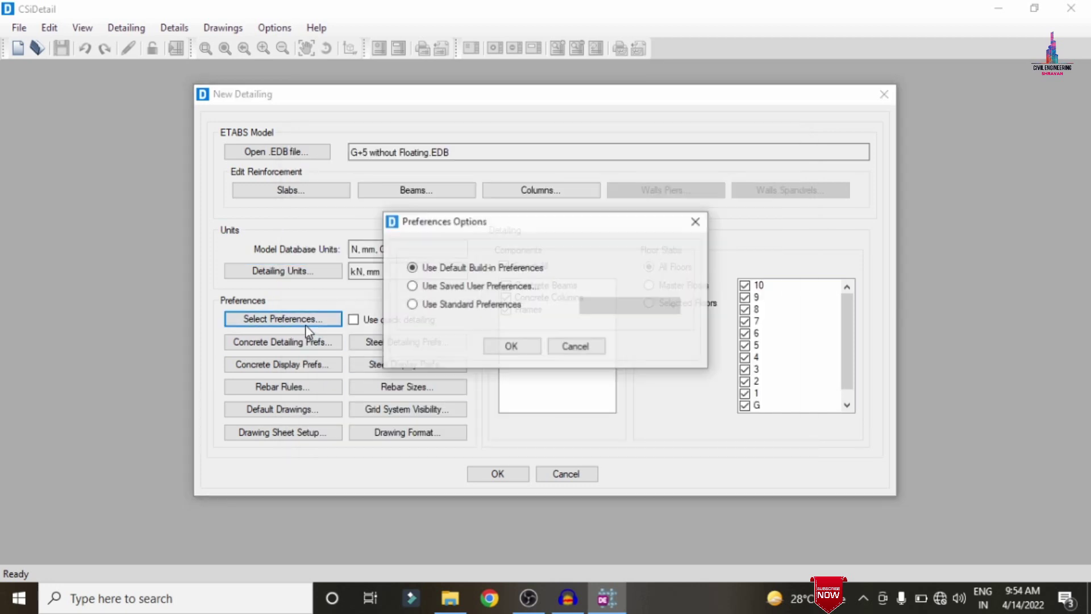
left_click(458, 308)
left_click(662, 307)
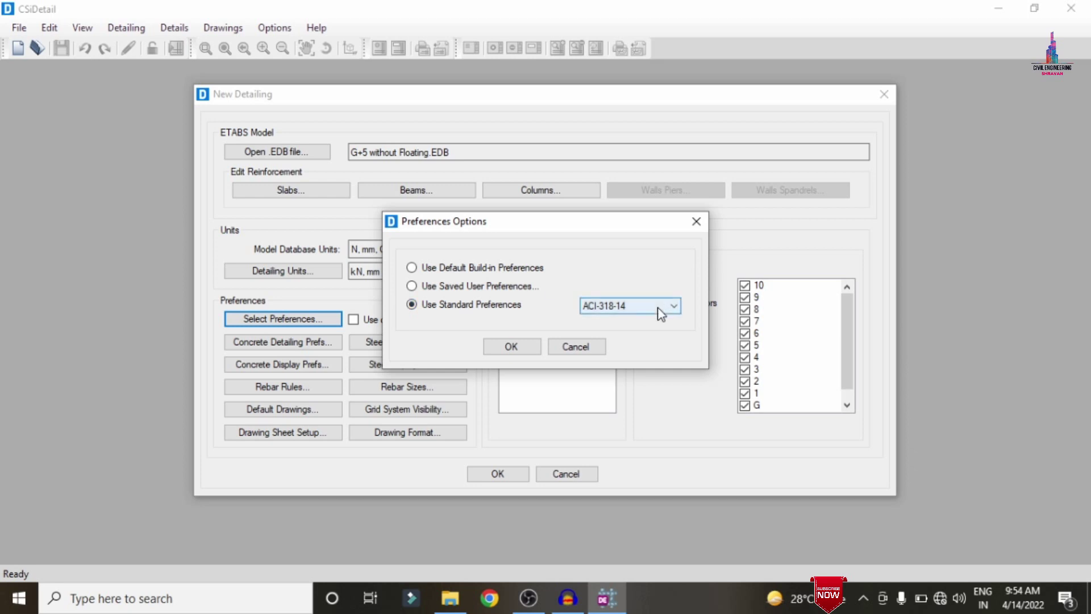
left_click(633, 331)
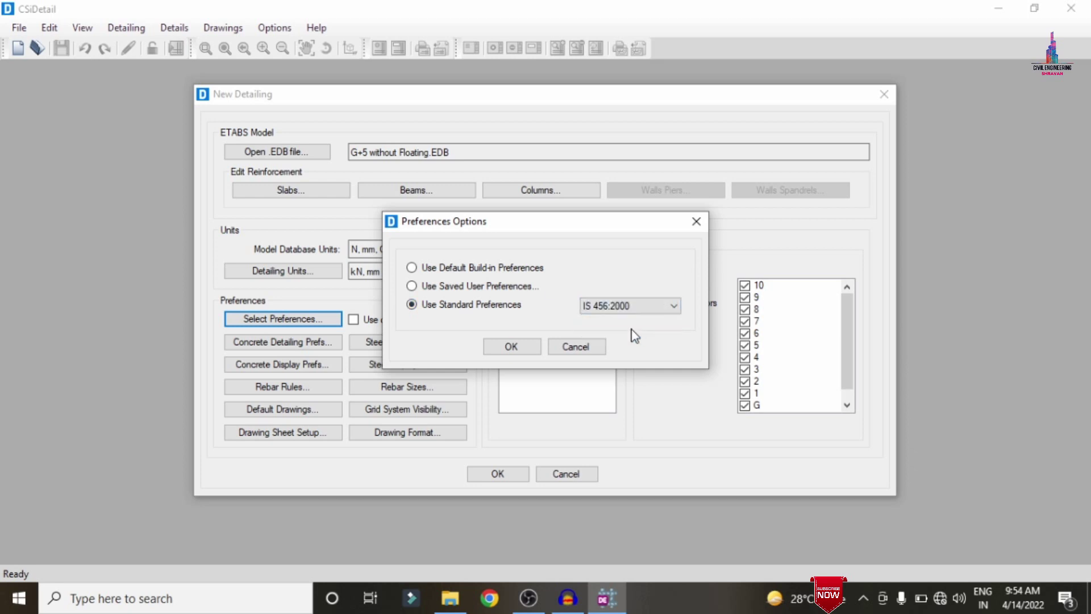
left_click(510, 346)
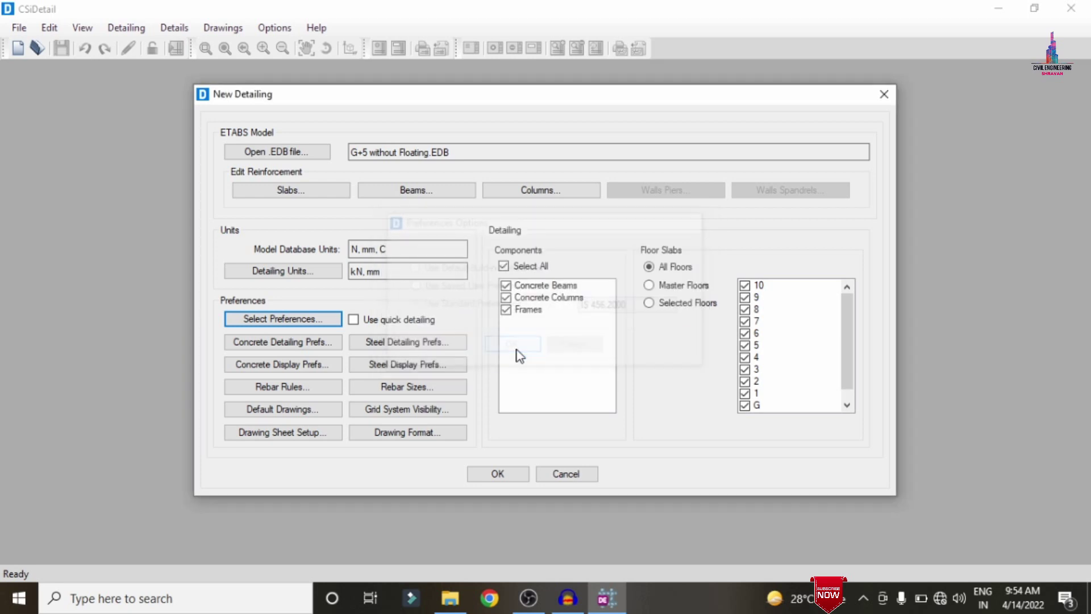
Set the concrete detailing label prefixes to B for beams, C for columns and W for walls, and view the concrete display preferences
left_click(310, 343)
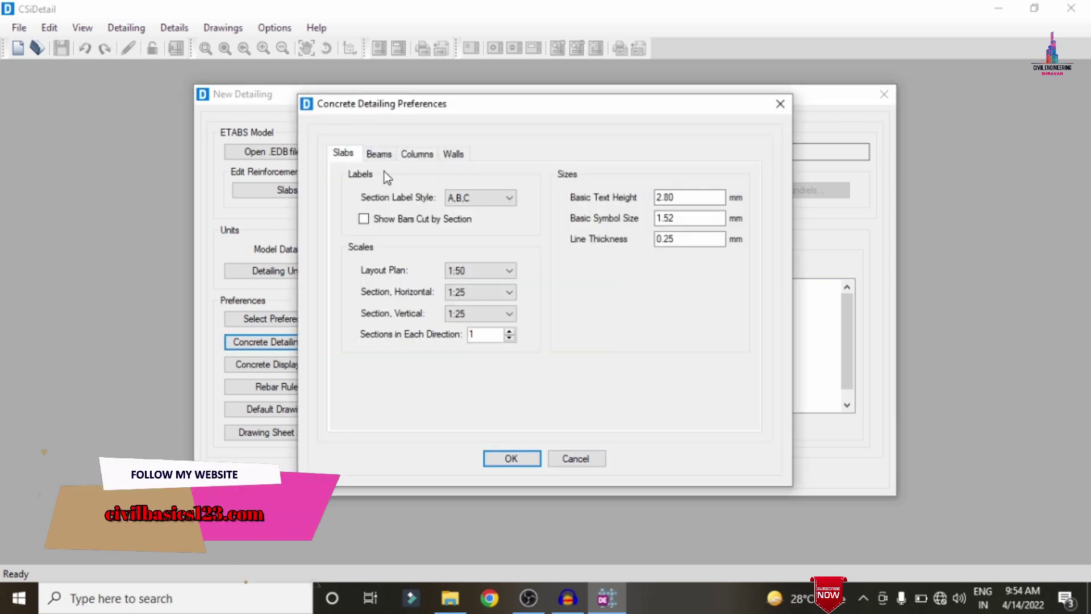
left_click(376, 153)
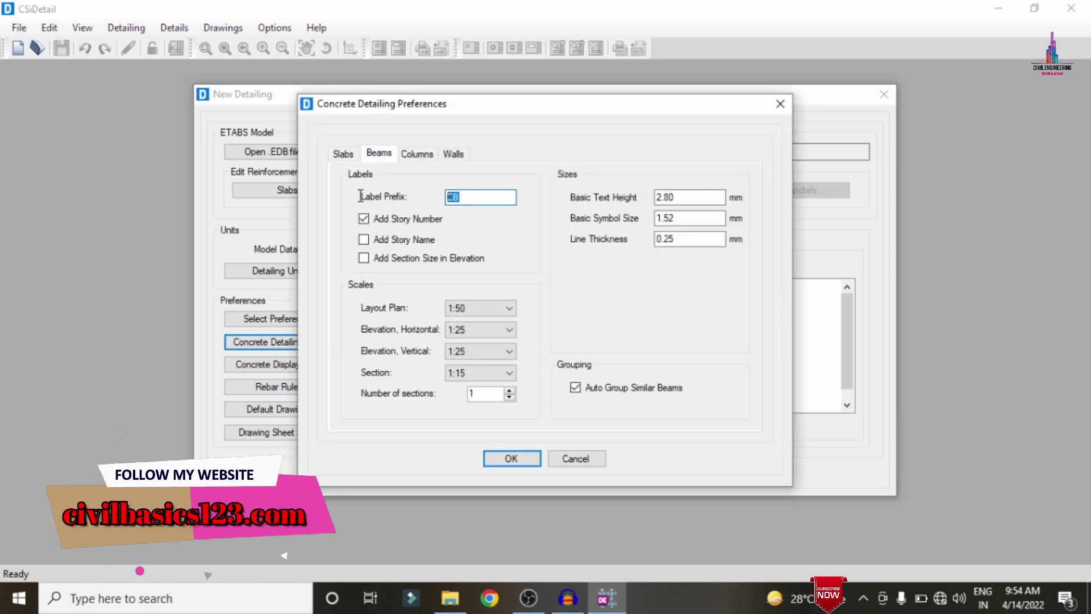
type("B")
left_click(417, 153)
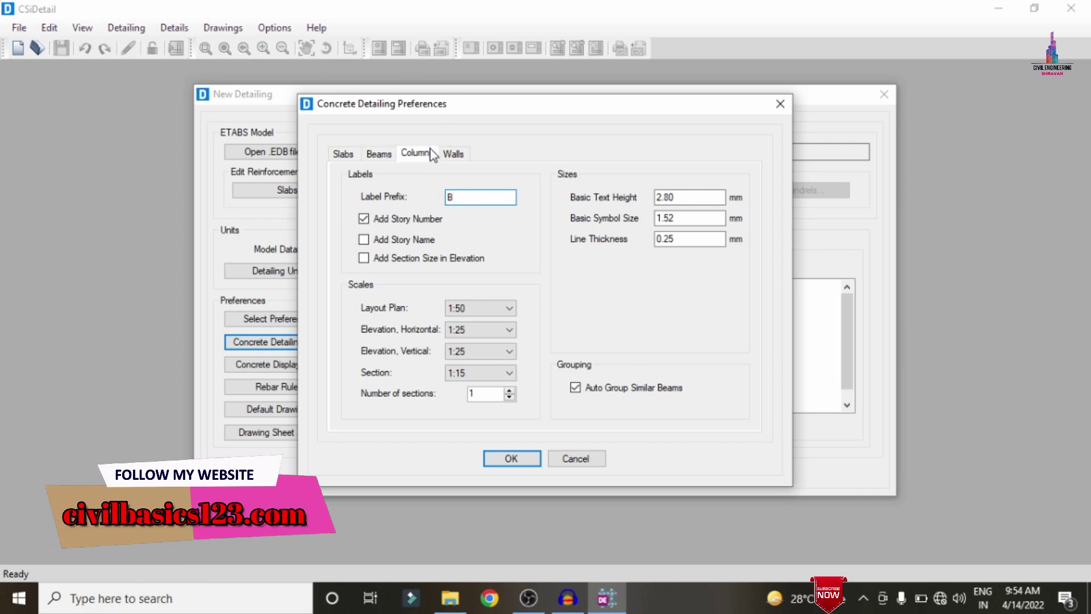
type("C")
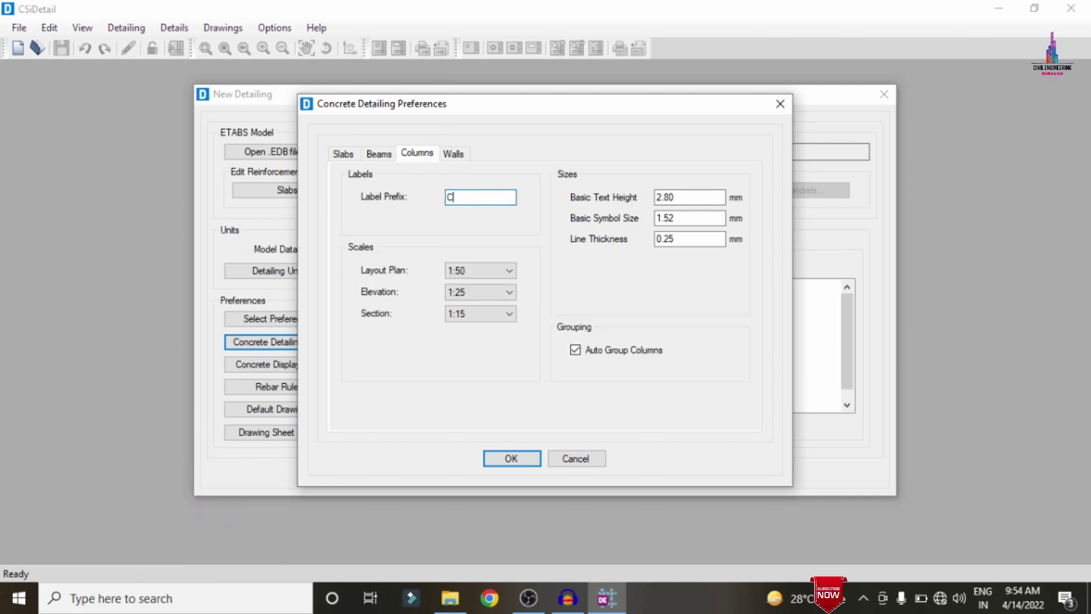
left_click(463, 158)
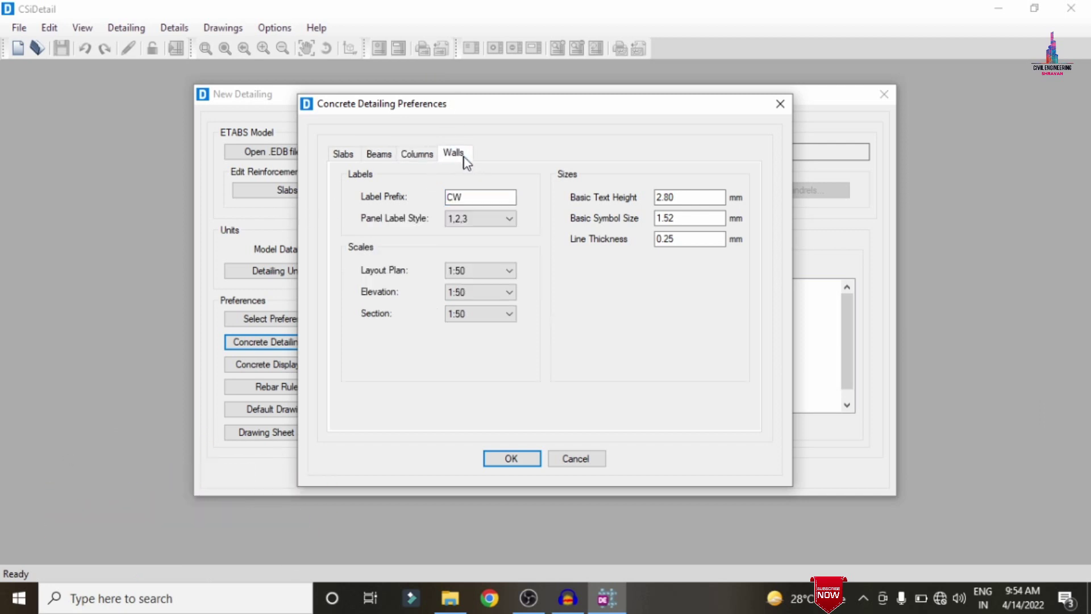
double_click(464, 197)
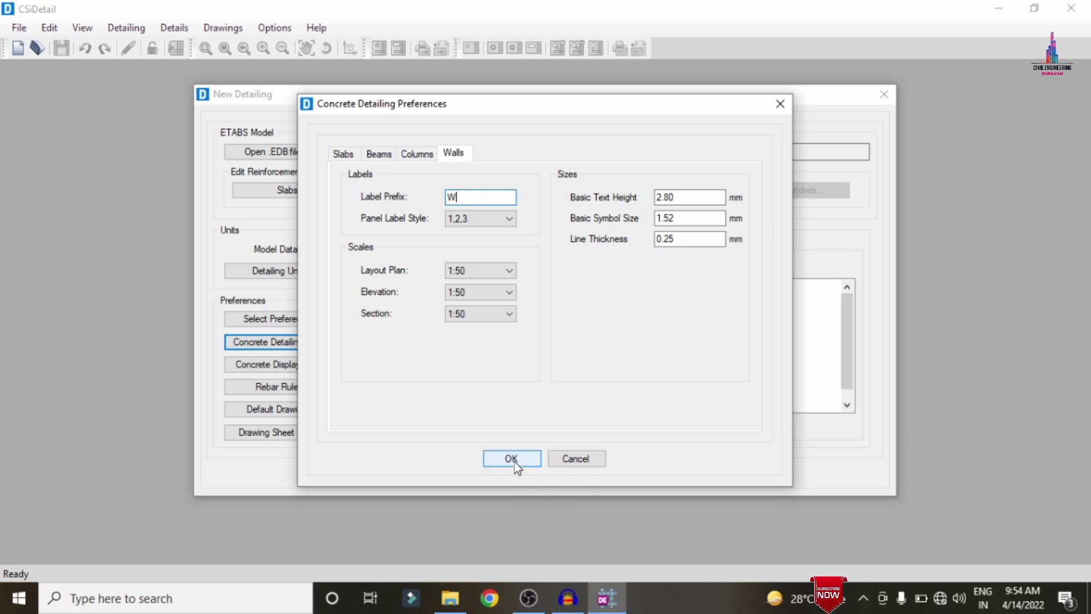
type("W")
left_click(513, 461)
left_click(305, 368)
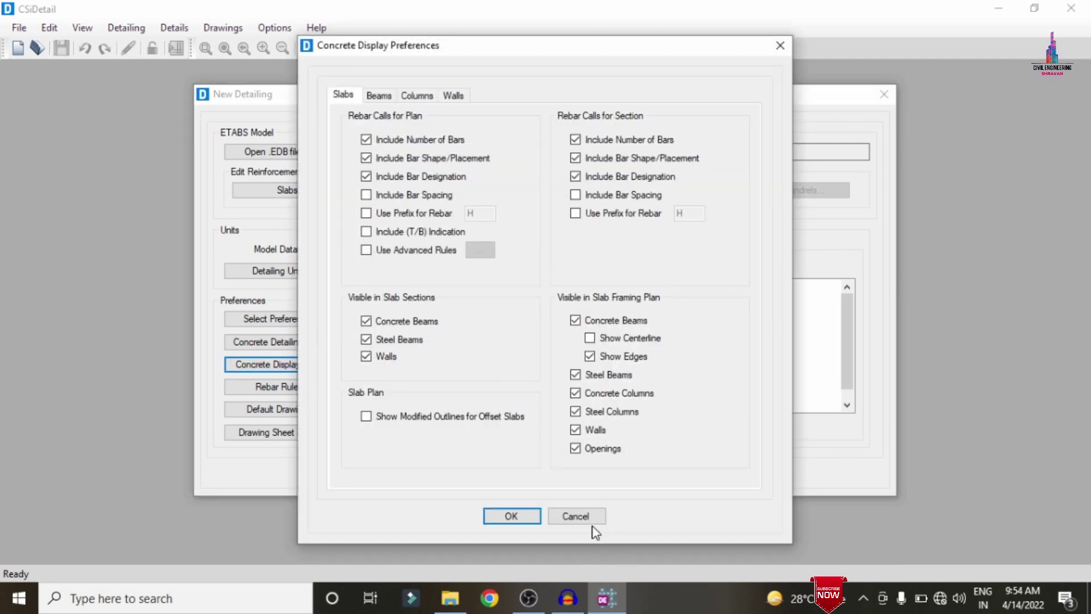
left_click(577, 516)
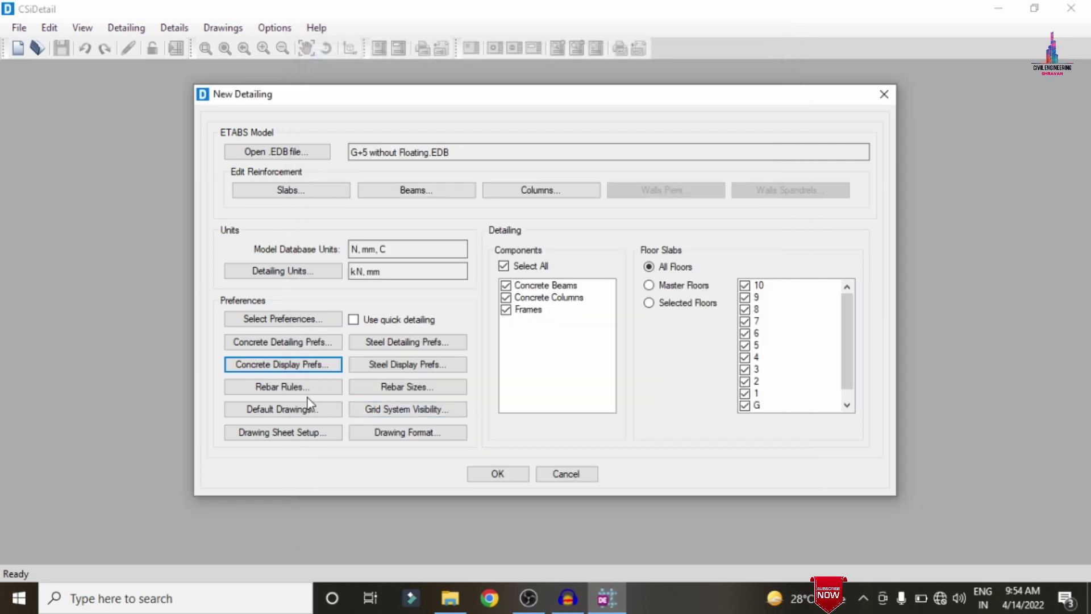
Set the minimum bar spacing to 120 mm in the slab rebar selection rules
left_click(284, 385)
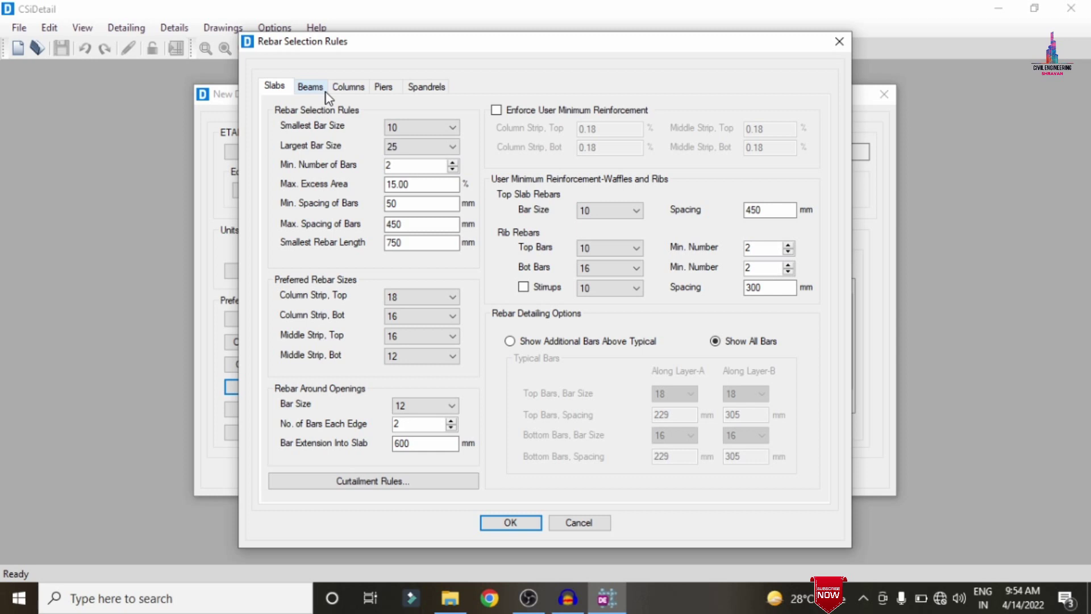
double_click(414, 205)
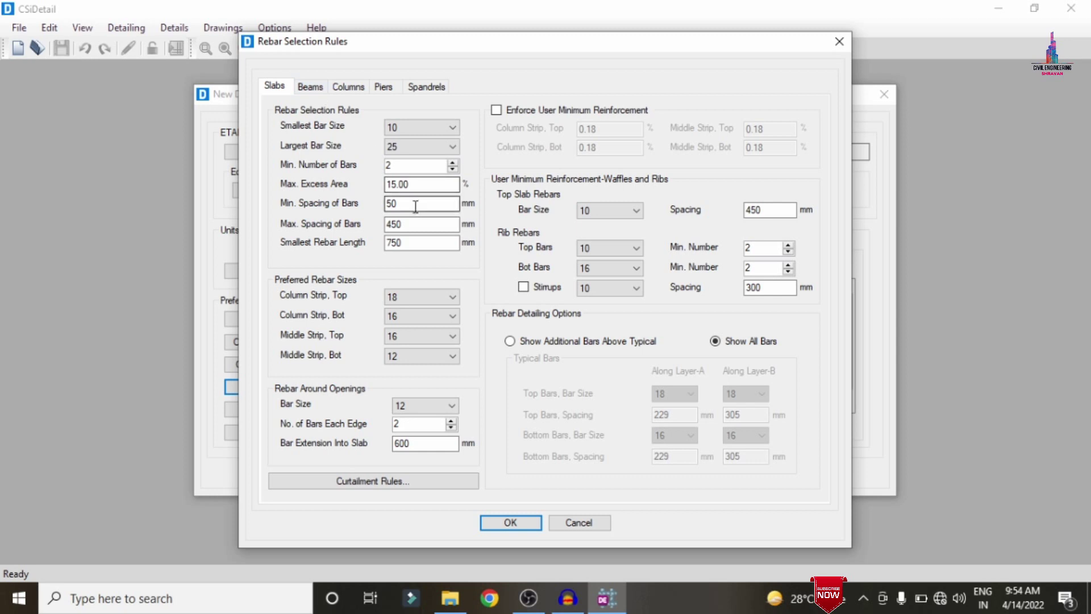
type("120")
key("Tab")
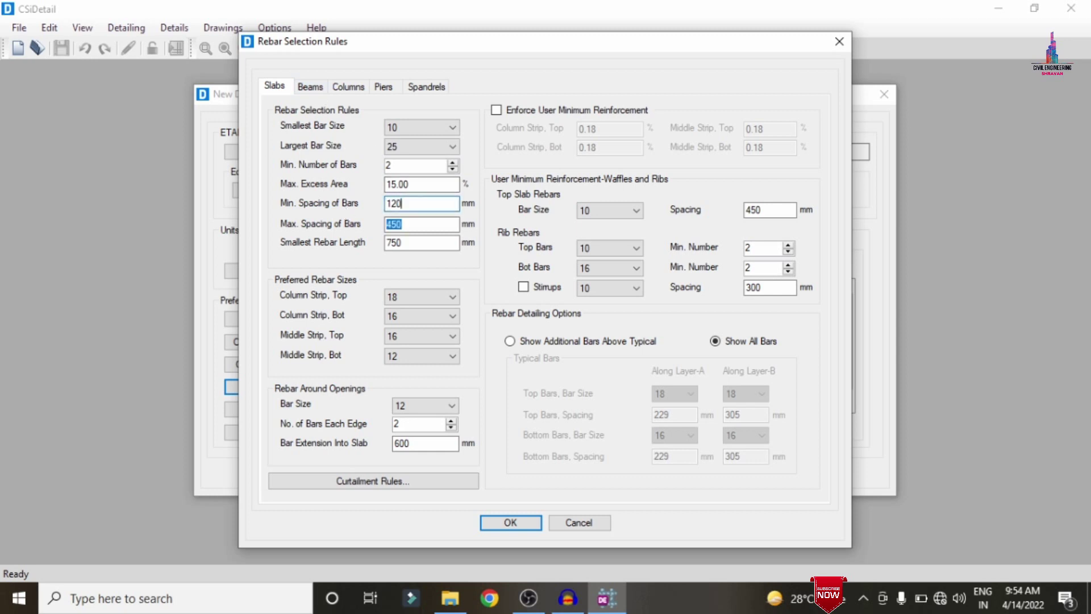
Set the minimum spacing of the non-seismic beam stirrups to 120 mm in Zones A, B and C of the rebar rules
left_click(311, 87)
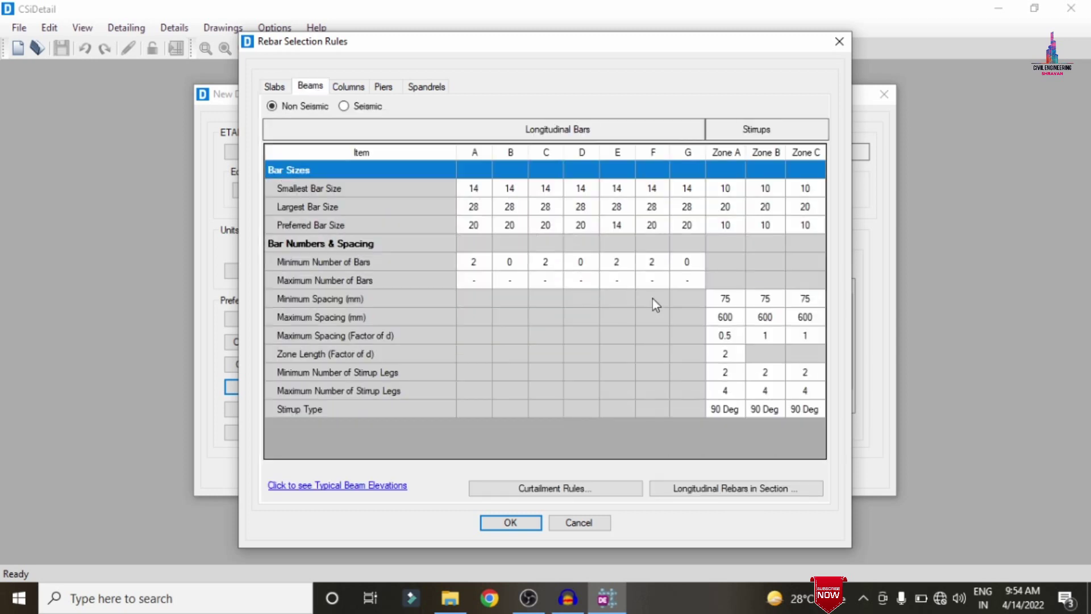
left_click(742, 307)
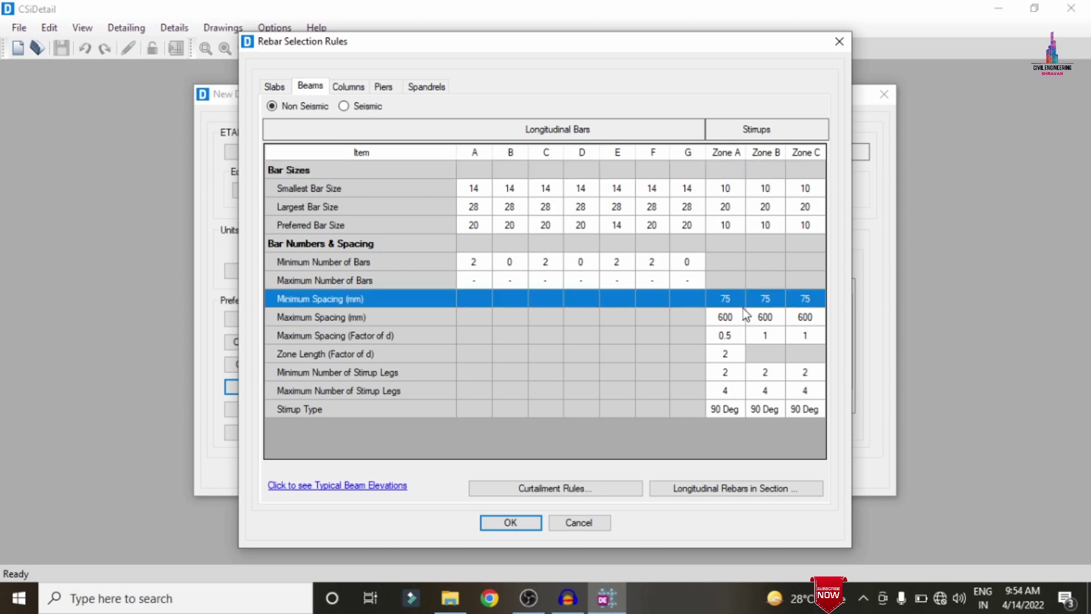
left_click(742, 307)
type("120")
key("Tab")
type("120")
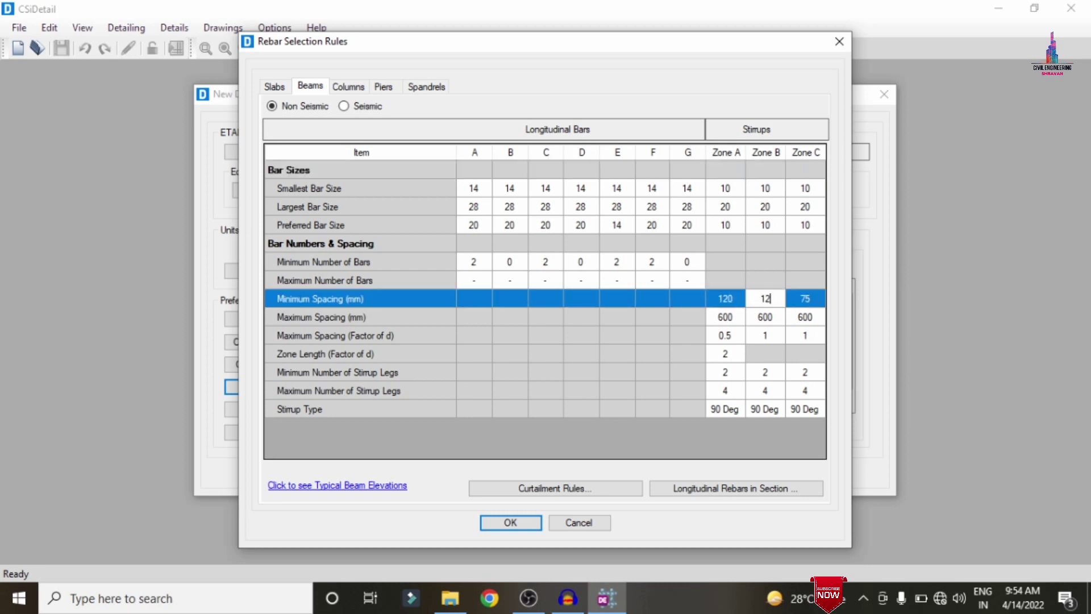
key("Tab")
type("120")
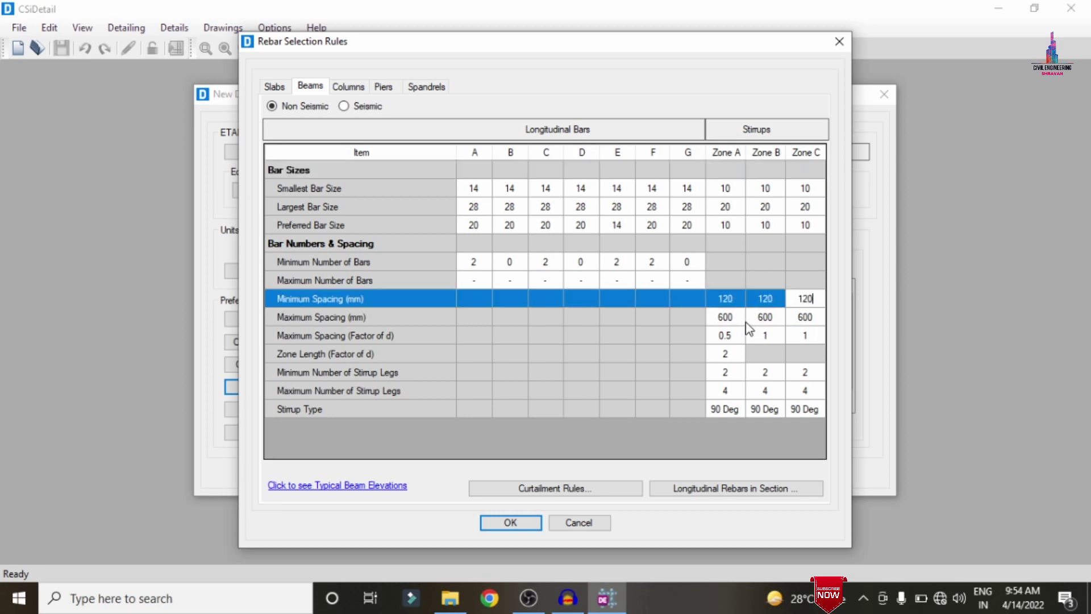
Set the maximum spacing of the beam stirrups to 450 mm in Zones A, B and C
left_click(741, 324)
left_click(738, 319)
type("450")
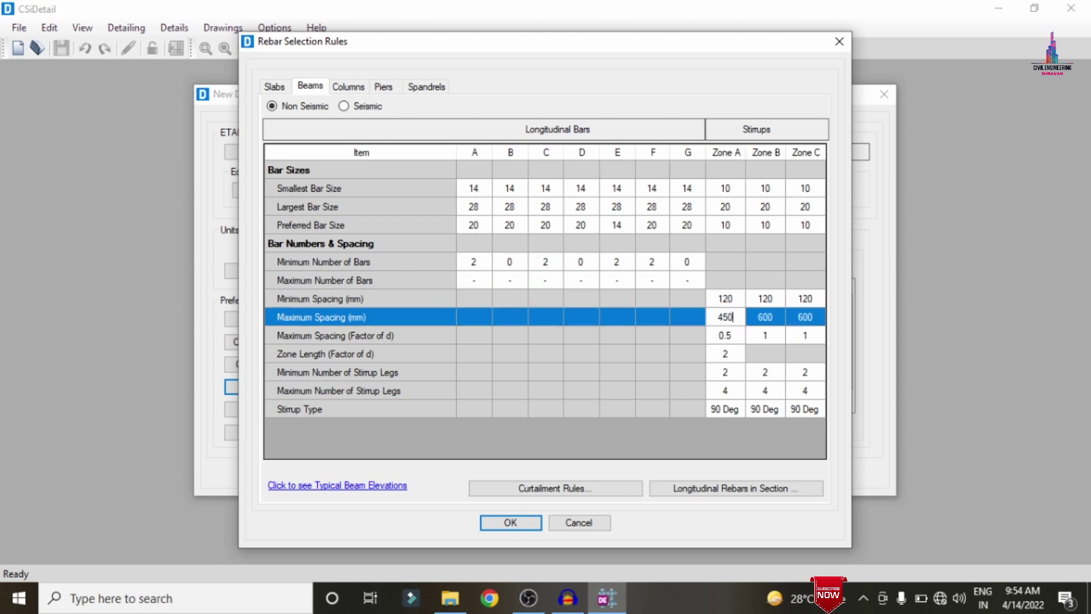
key("Tab")
type("450")
key("Tab")
type("4")
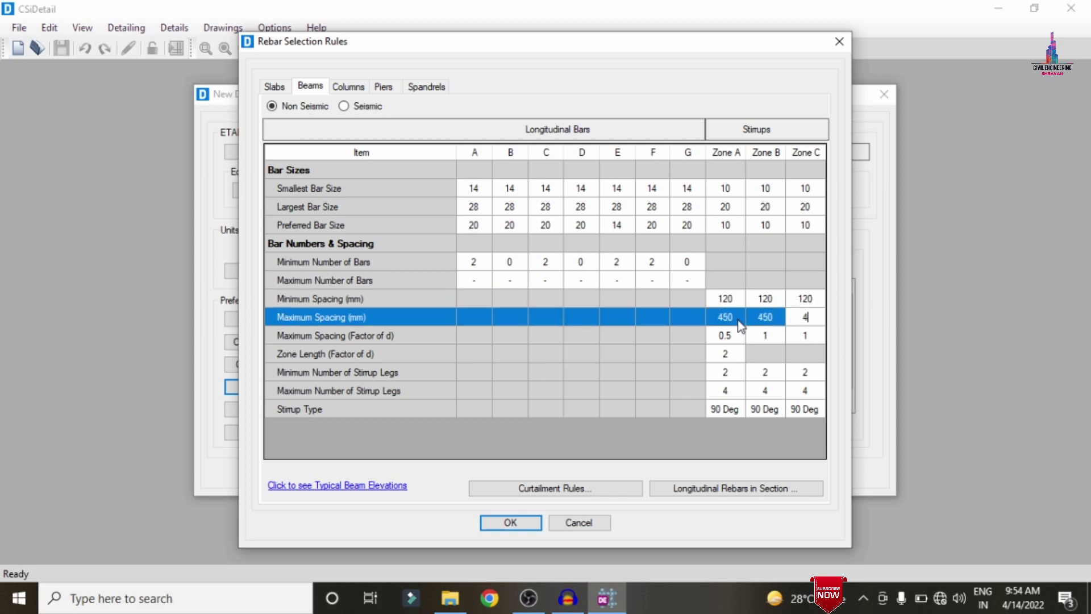
Set the column tie spacing to 120 mm minimum and 450 mm maximum, accept the rebar rules and generate the detailing for all floors
left_click(364, 88)
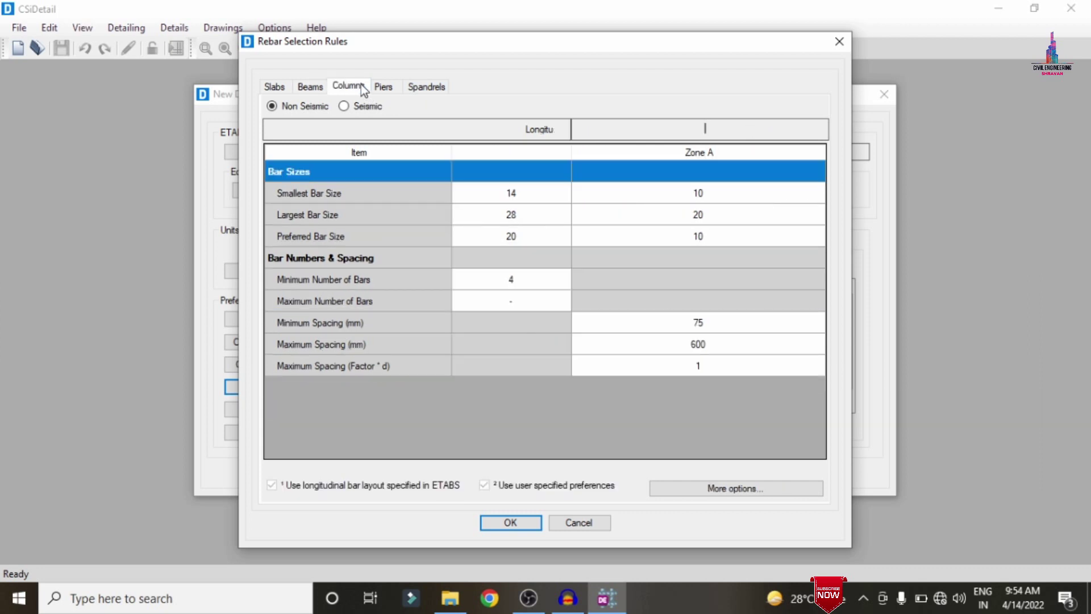
left_click(735, 327)
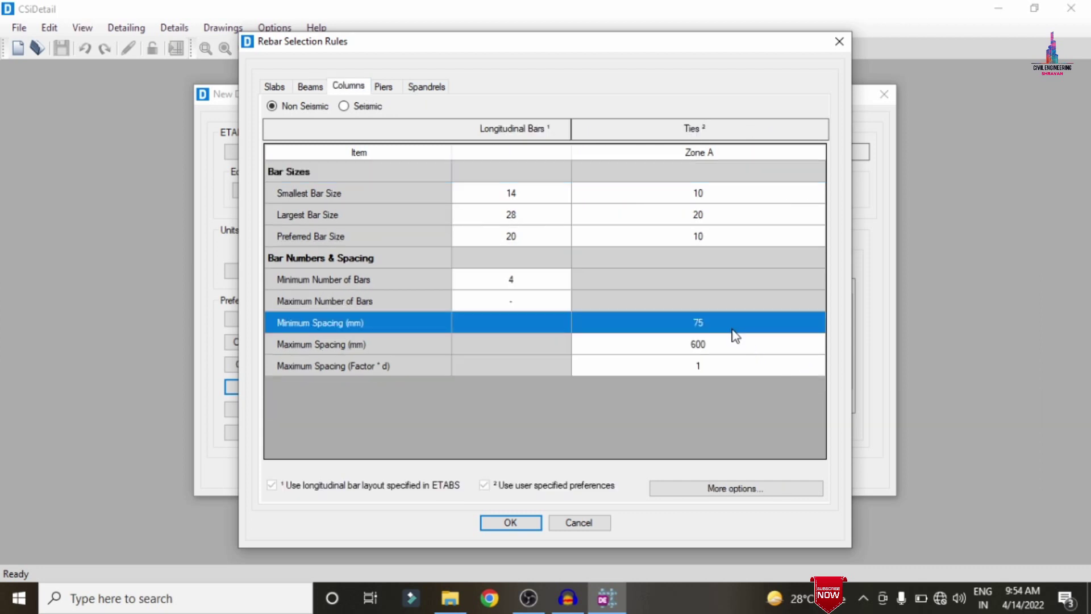
left_click(733, 331)
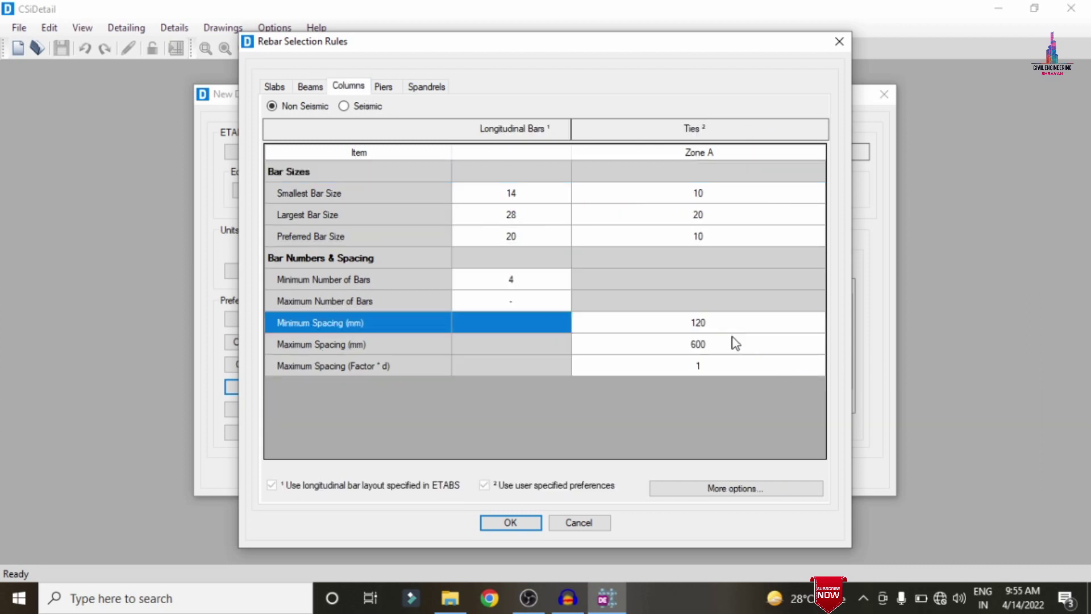
left_click(734, 344)
left_click(729, 343)
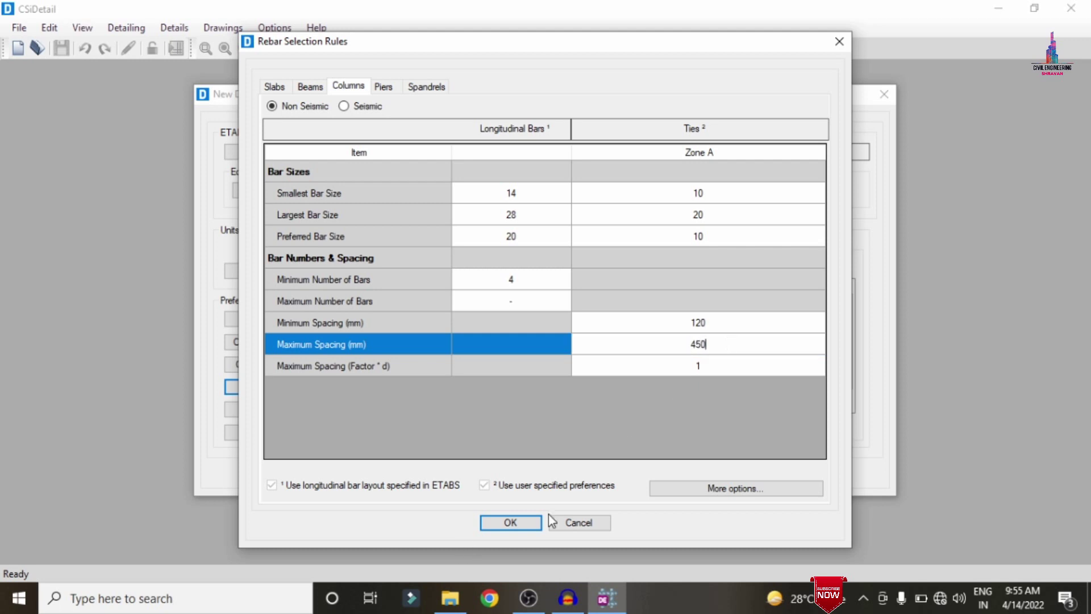
left_click(510, 522)
left_click(495, 472)
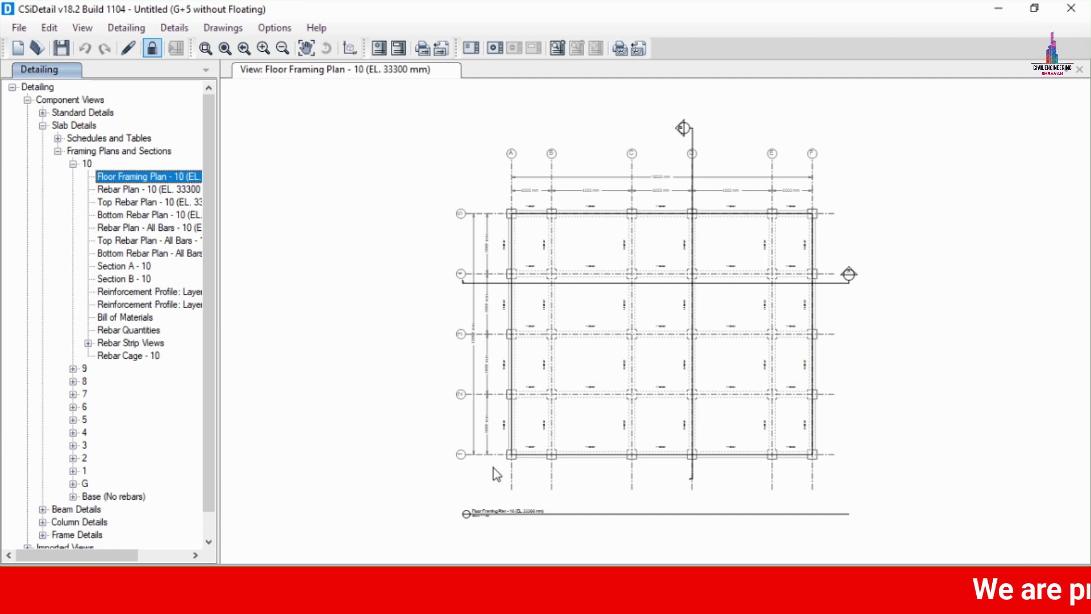
Review the floor 10 slab's rebar plan, top and bottom rebar plans, all-bars rebar plan, and Sections A and B
double_click(131, 187)
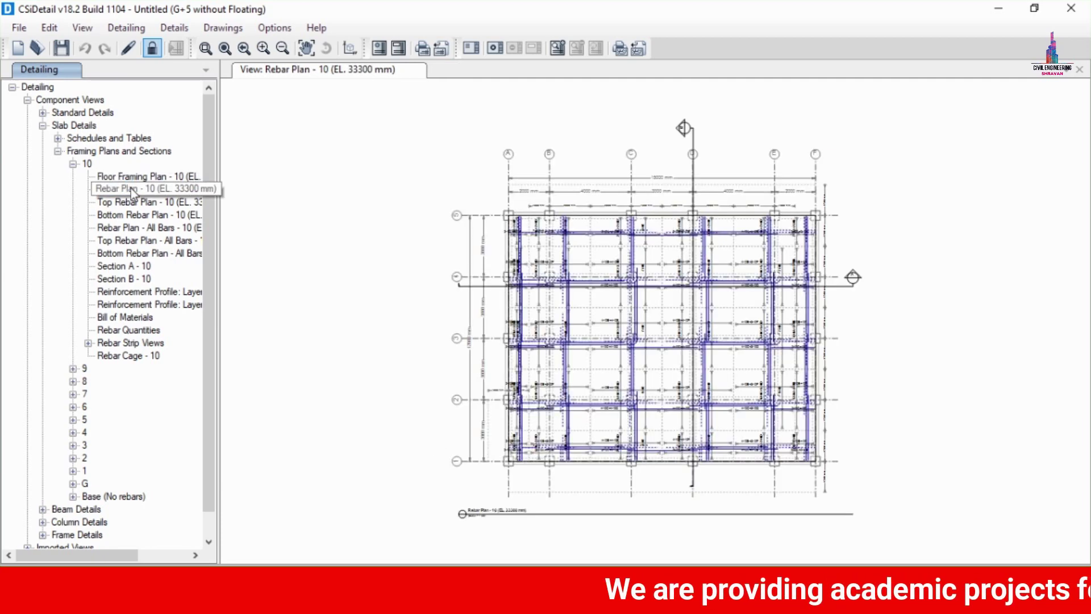
double_click(129, 201)
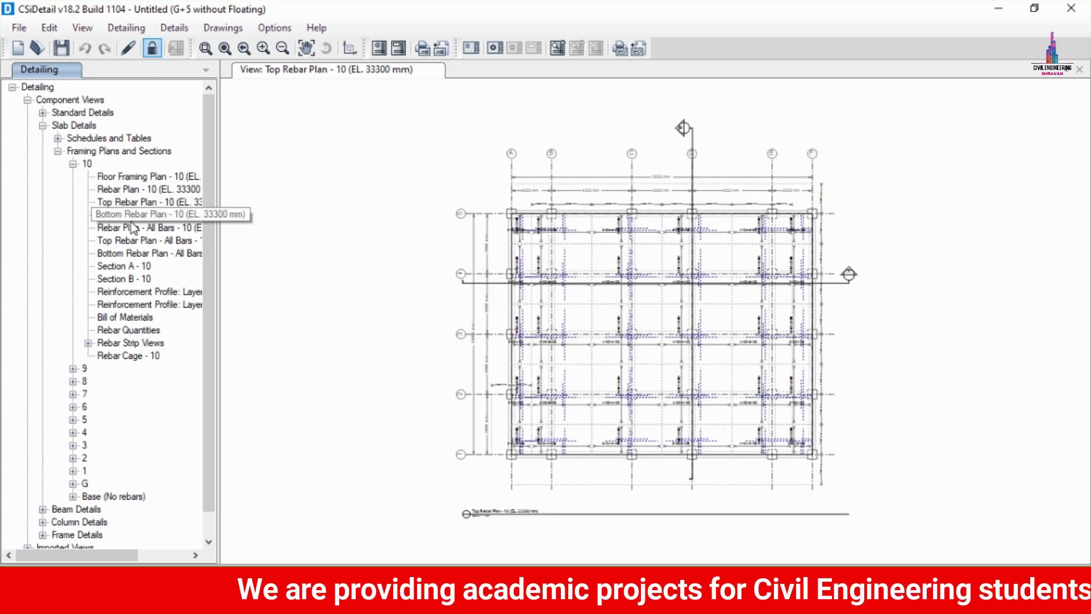
double_click(132, 214)
double_click(137, 227)
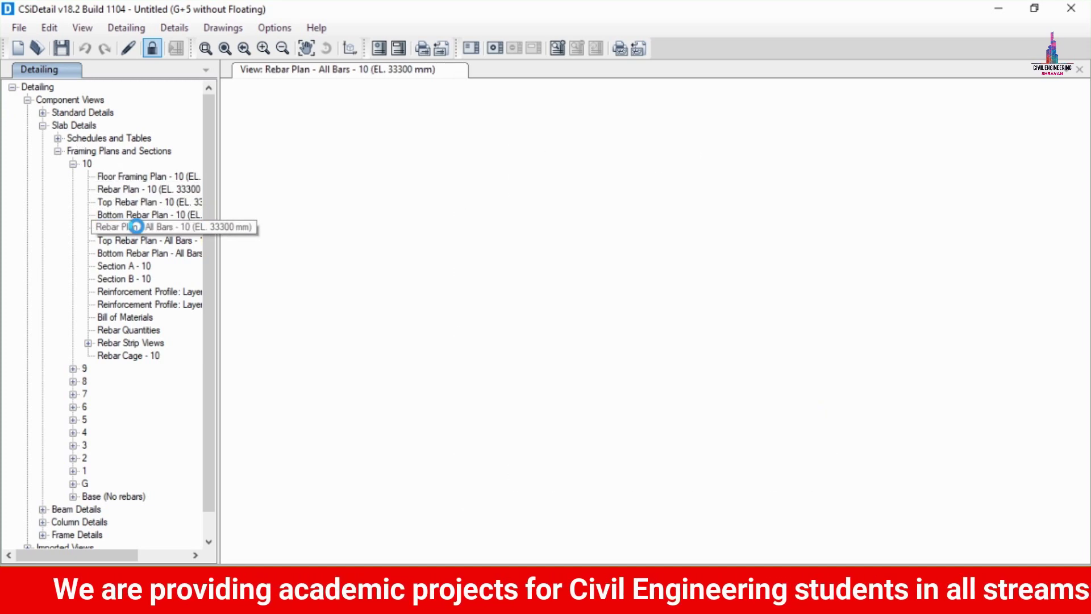
double_click(145, 265)
double_click(142, 278)
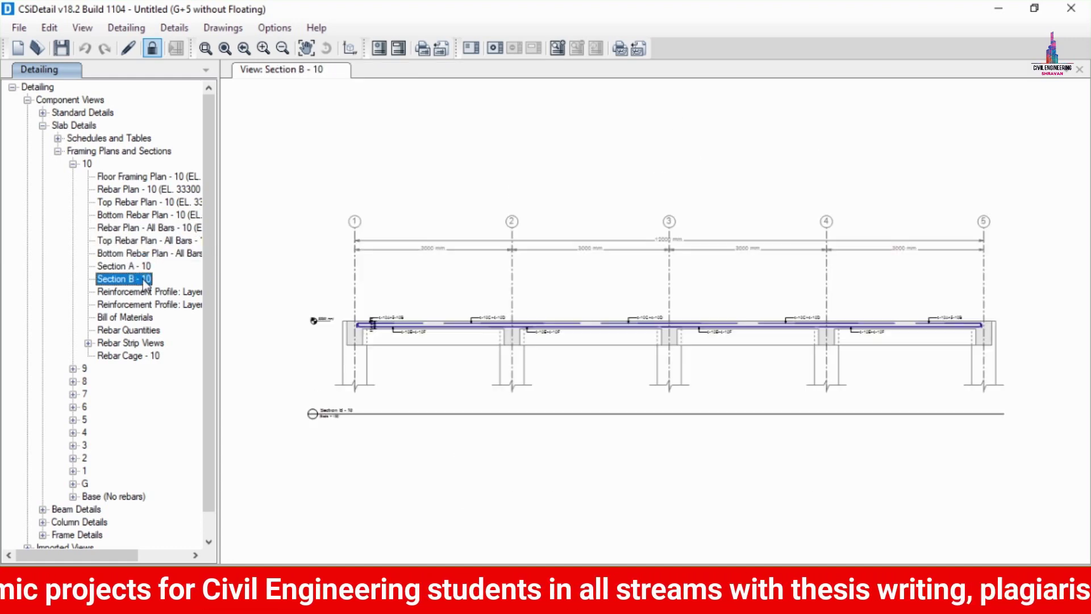
Display the rebar cage of the floor 10 slab and inspect it in 3D from a steeper angle
left_click(135, 356)
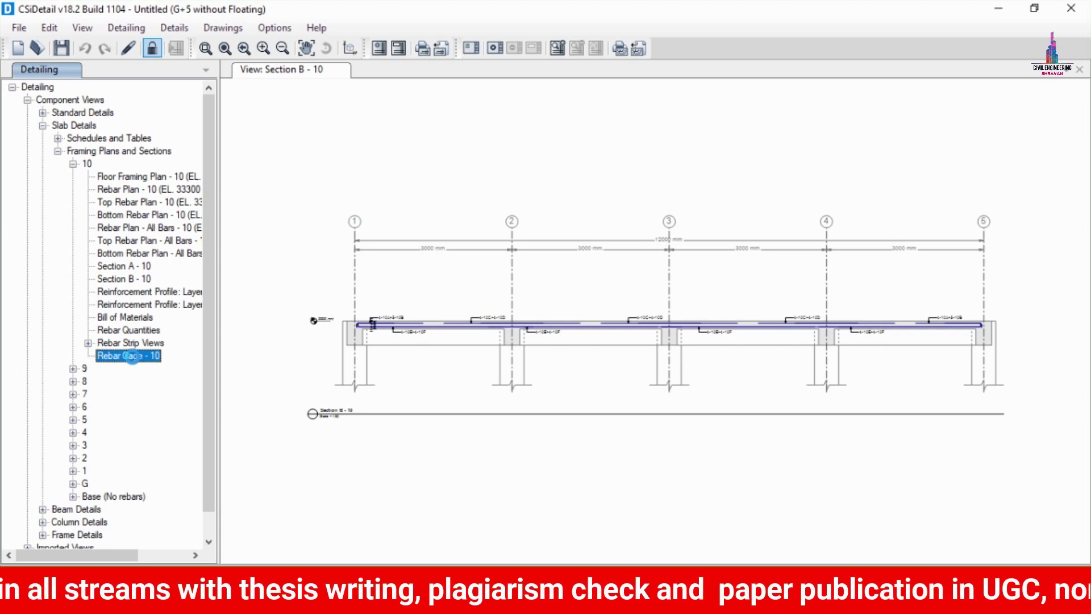
double_click(132, 357)
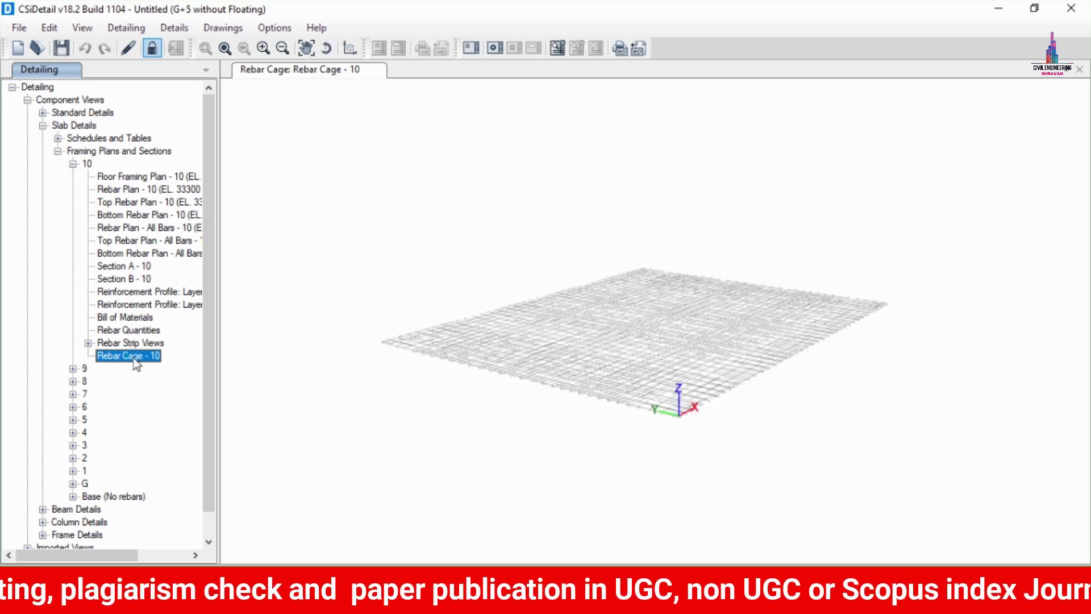
left_click(575, 310)
middle_click_drag(574, 310, 333, 358)
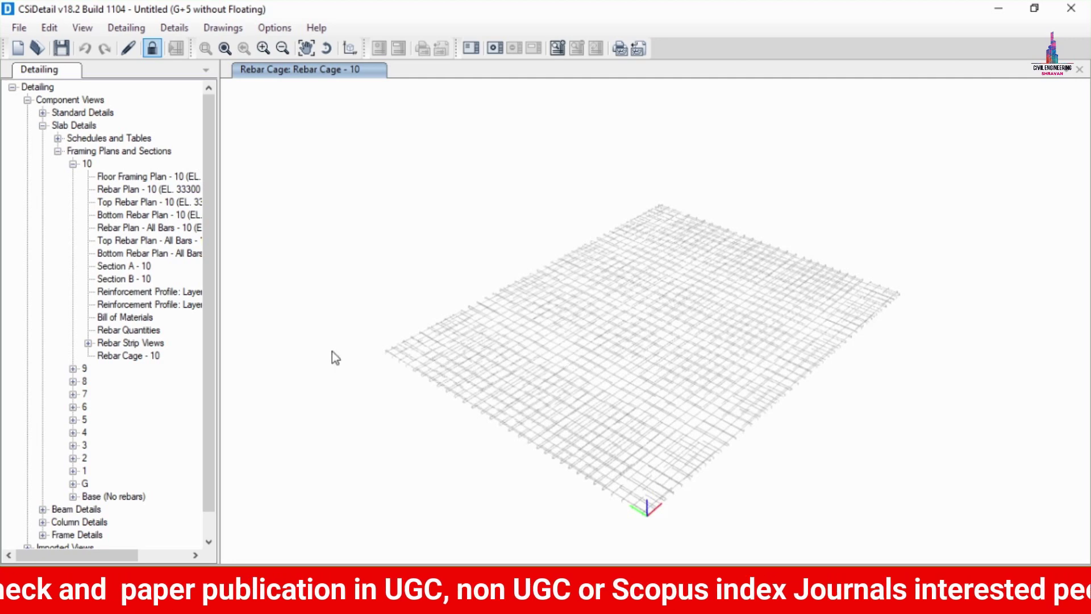
Review Sections A, B, C and D of concrete beam 11B1 on floor 10
left_click(42, 509)
left_click(57, 521)
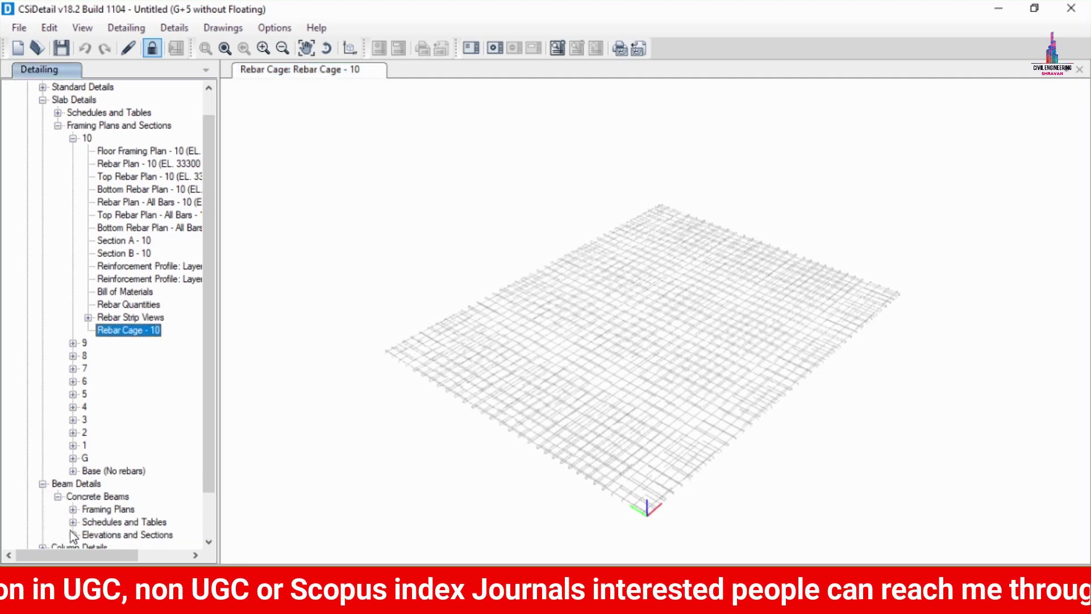
left_click(72, 533)
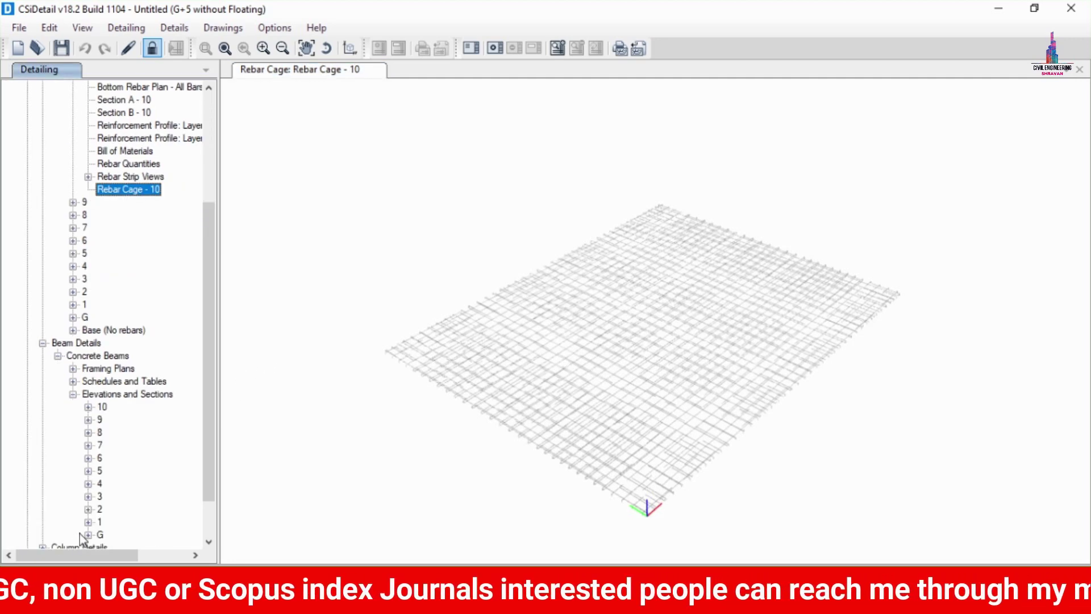
left_click(88, 407)
left_click(103, 419)
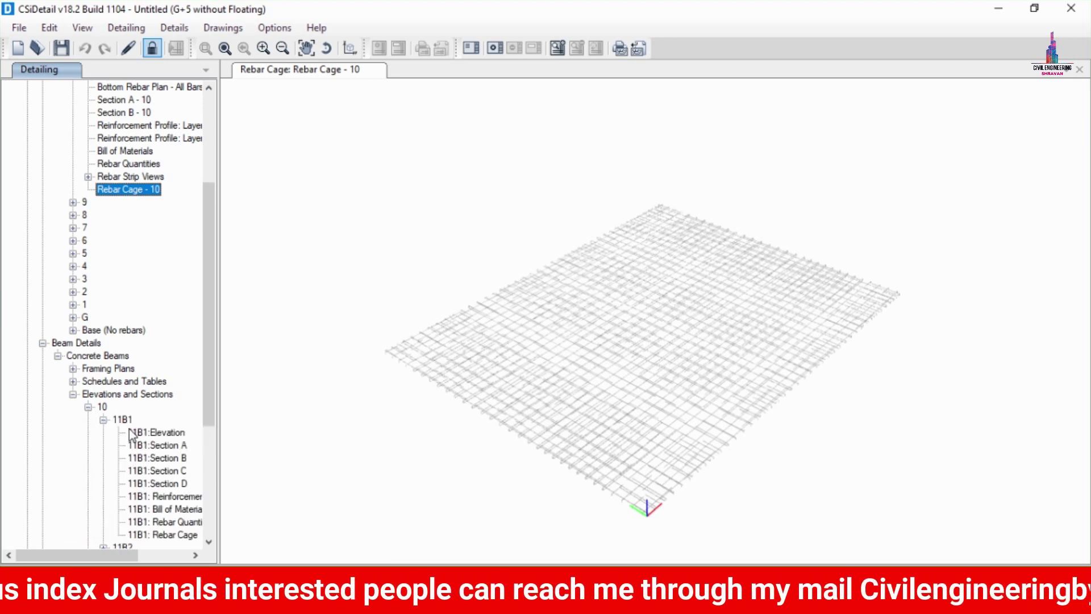
left_click(160, 446)
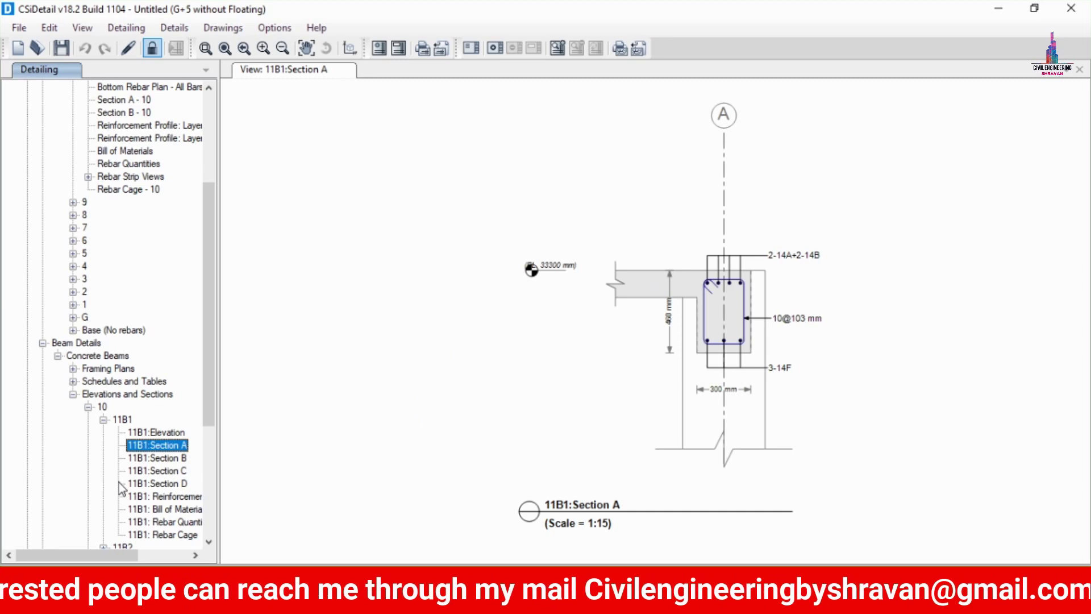
left_click(165, 459)
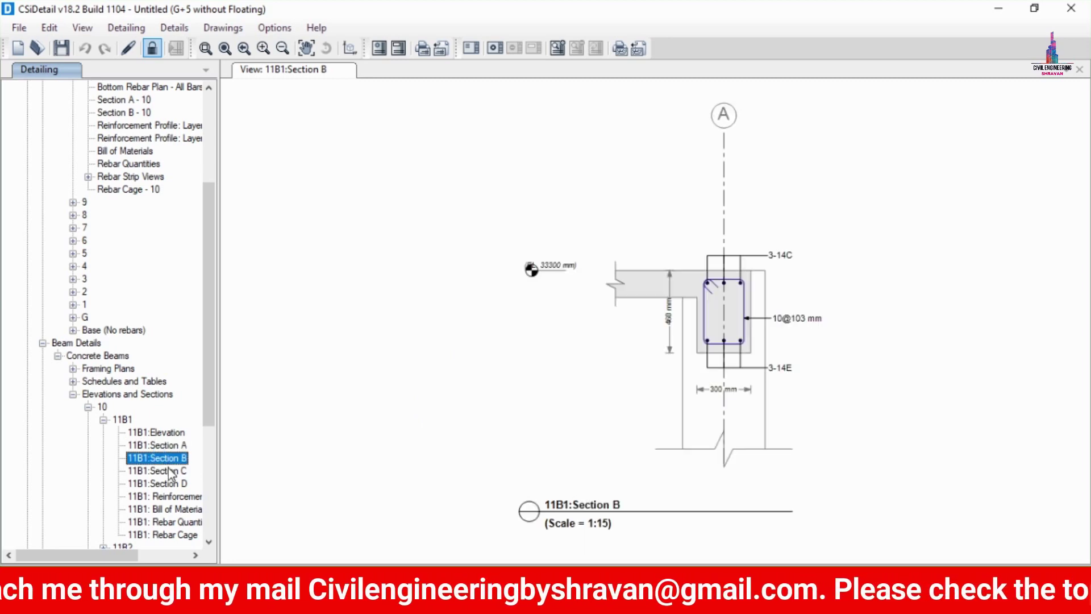
left_click(170, 470)
left_click(177, 484)
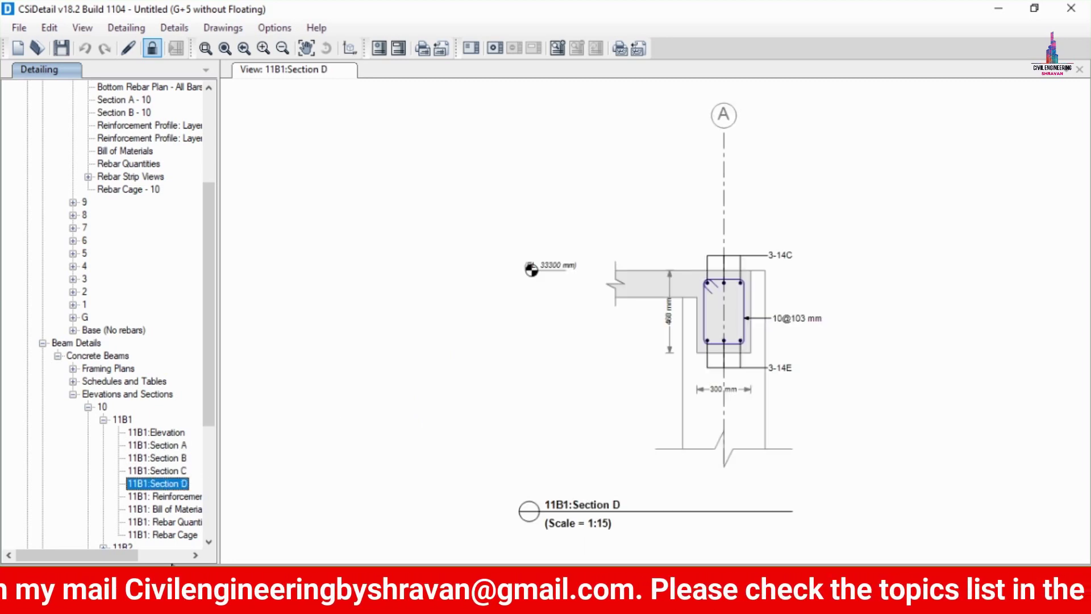
Display the rebar cage of beam 11B1 and inspect its bars and stirrups up close
left_click(171, 535)
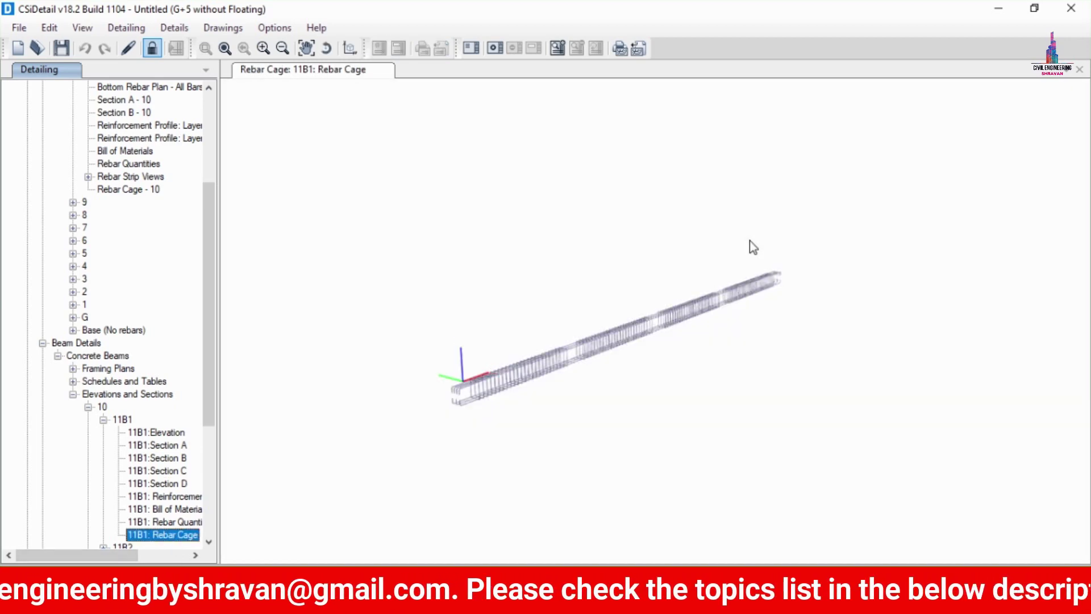
scroll(528, 368, "up", 5)
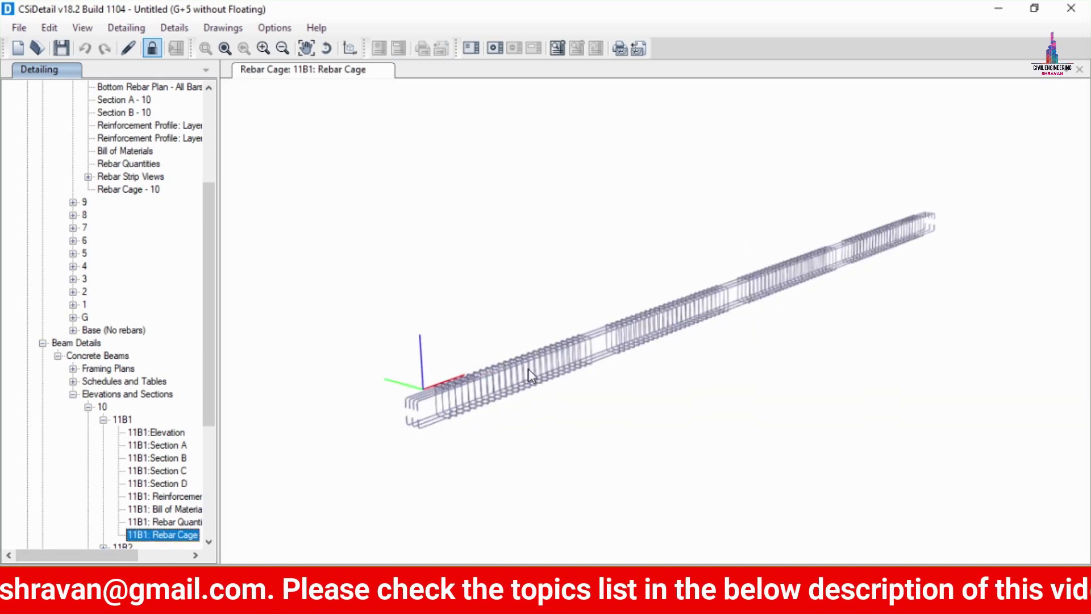
middle_click_drag(425, 393, 398, 392, "shift")
Review Sections A and B of concrete column C1 in the column details
left_click_drag(206, 353, 207, 460)
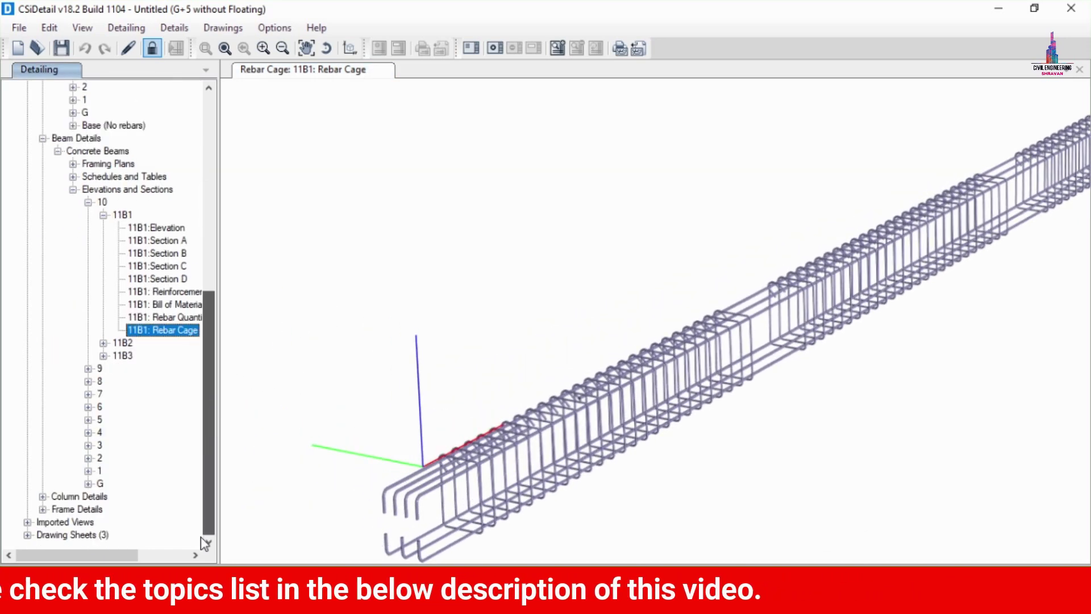
left_click(43, 496)
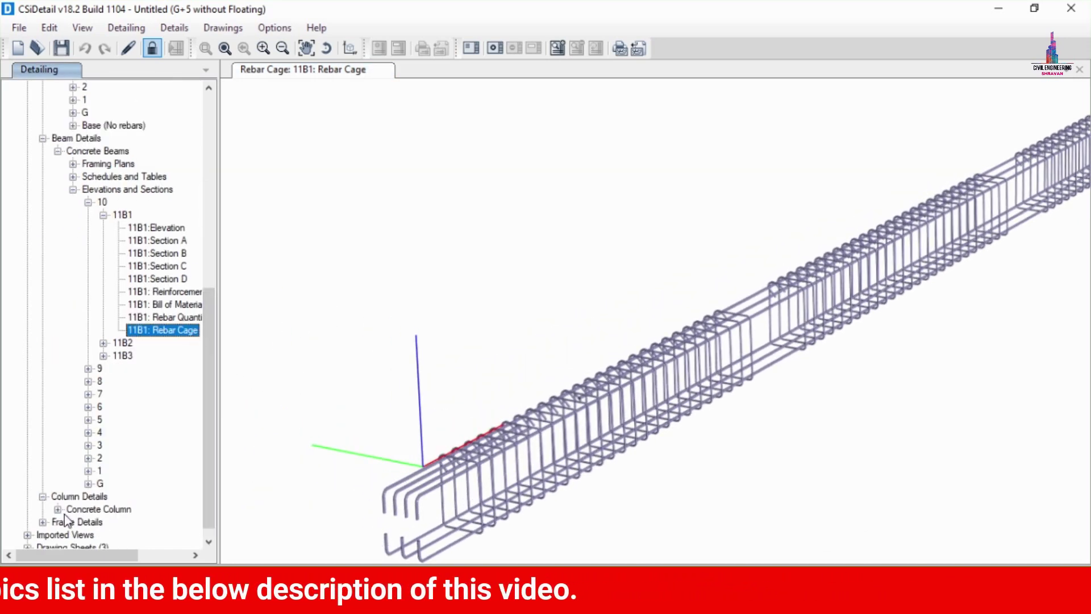
left_click(58, 509)
left_click(72, 535)
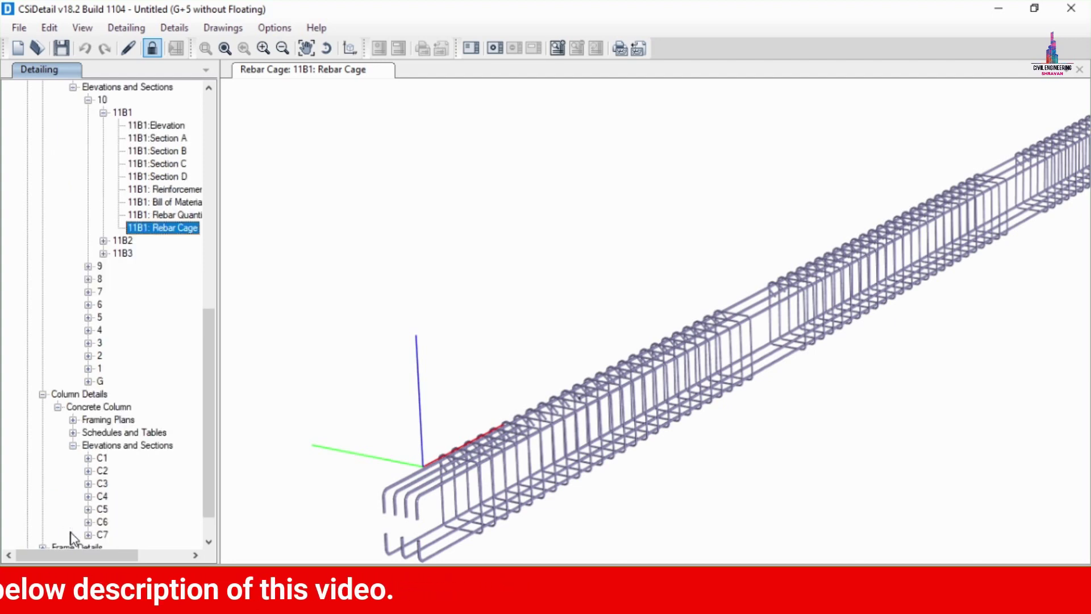
left_click(88, 458)
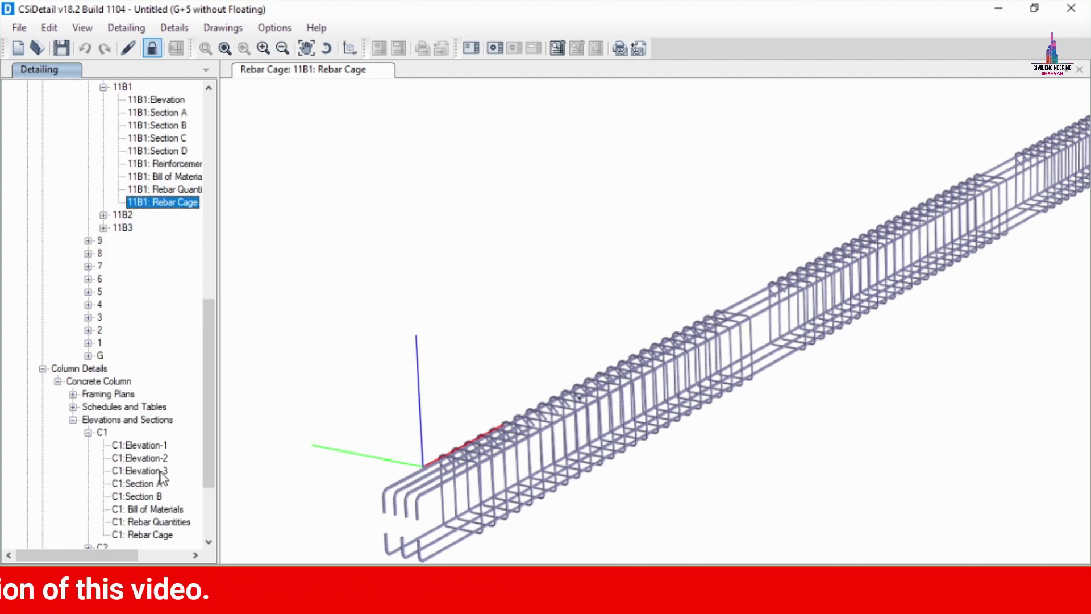
left_click(136, 484)
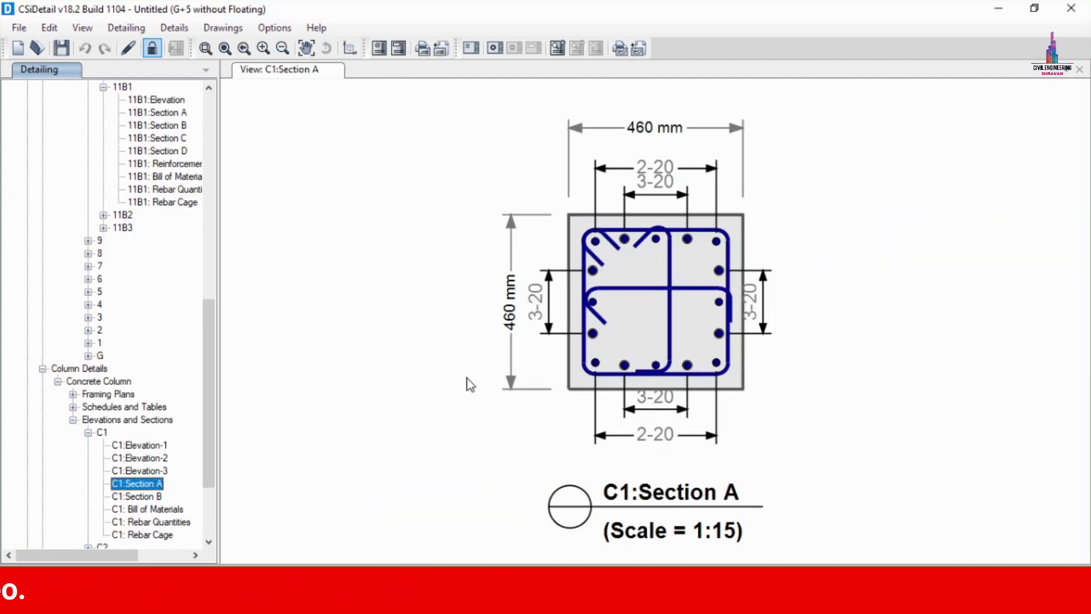
left_click(142, 497)
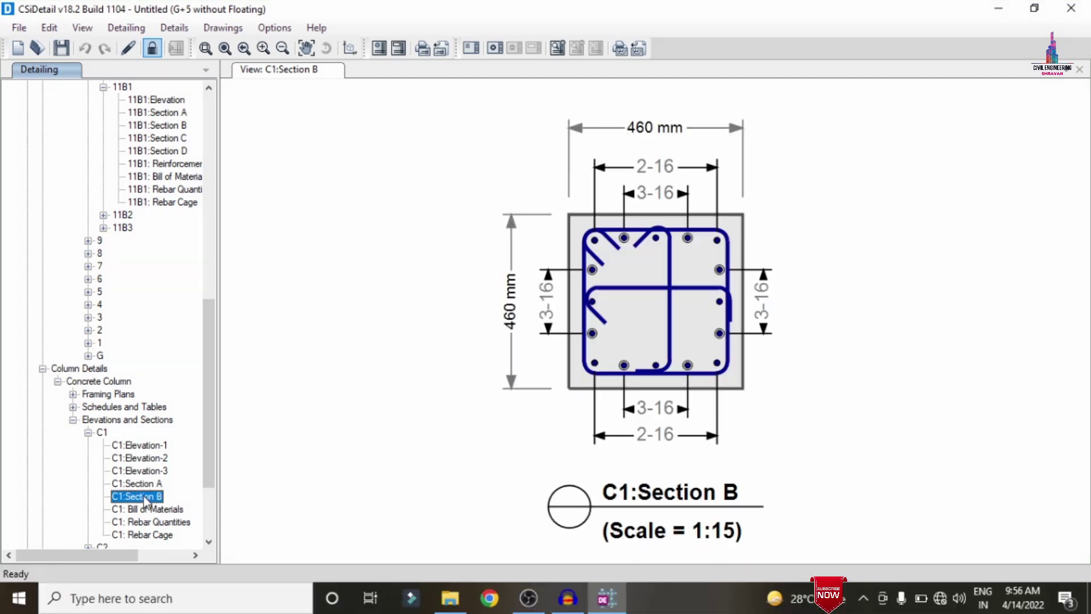
Display the rebar cage of column C1 and examine its vertical bars and ties up close from several angles
scroll(212, 426, "down", 3)
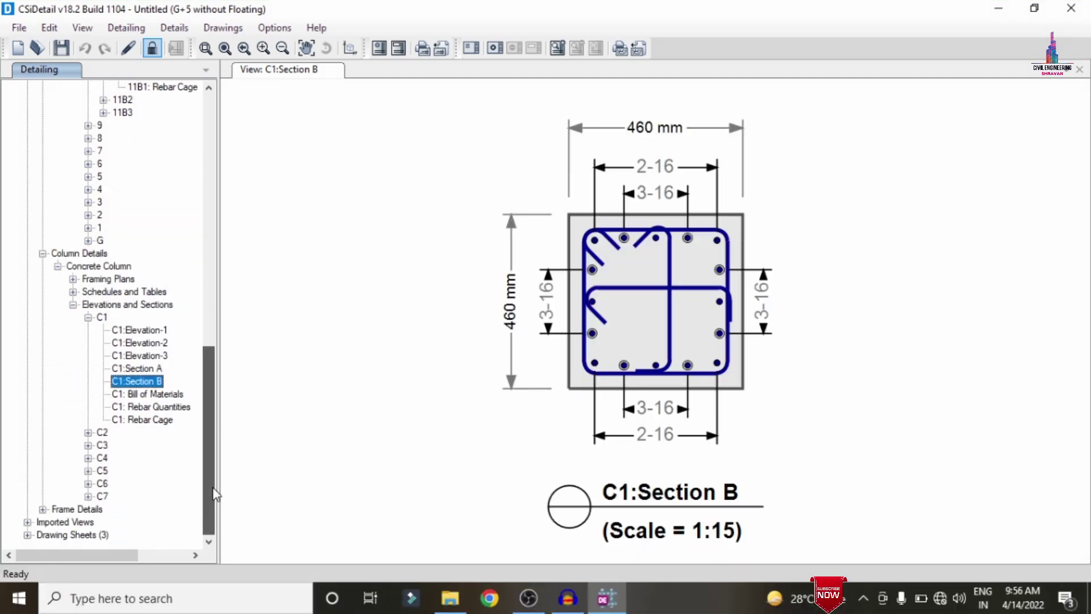
left_click(153, 421)
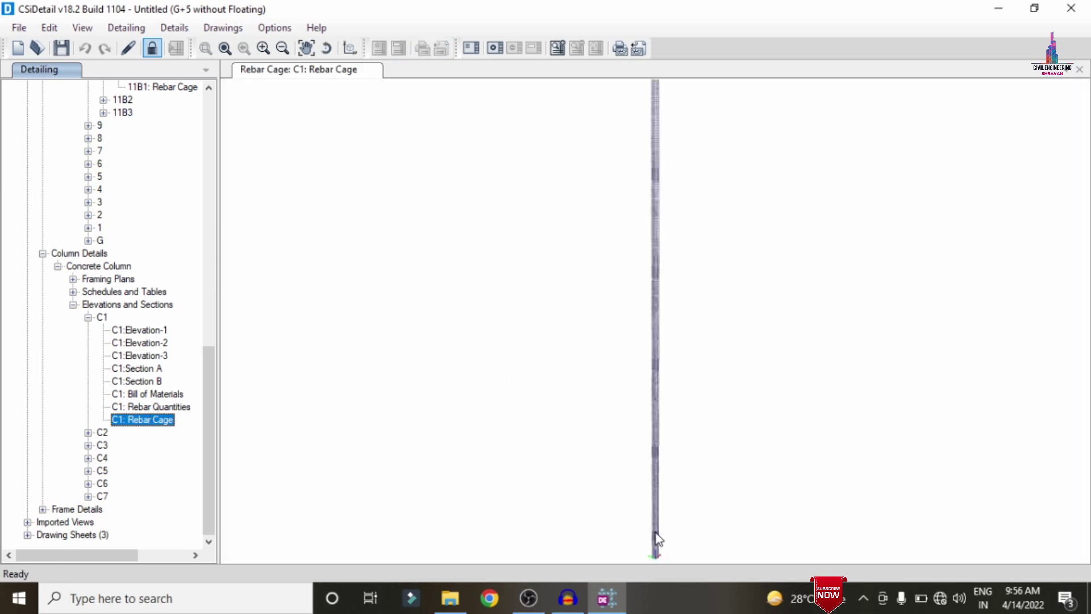
scroll(659, 539, "up", 3)
mouse_move(659, 538)
middle_mouse_down()
mouse_move(630, 280)
mouse_move(746, 471)
mouse_move(737, 599)
mouse_move(660, 179)
middle_mouse_up()
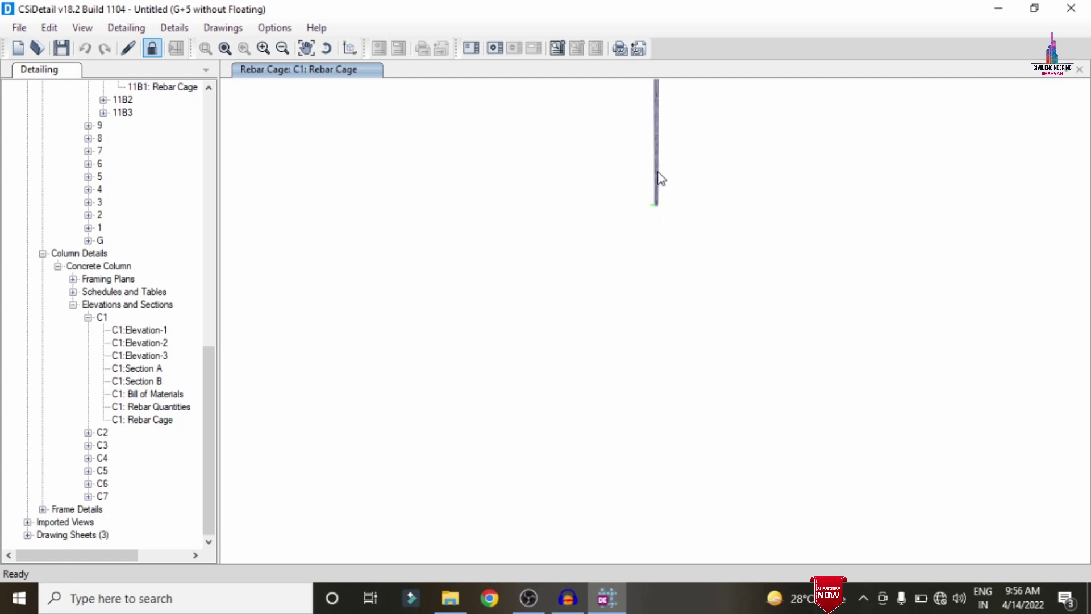
left_click(143, 420)
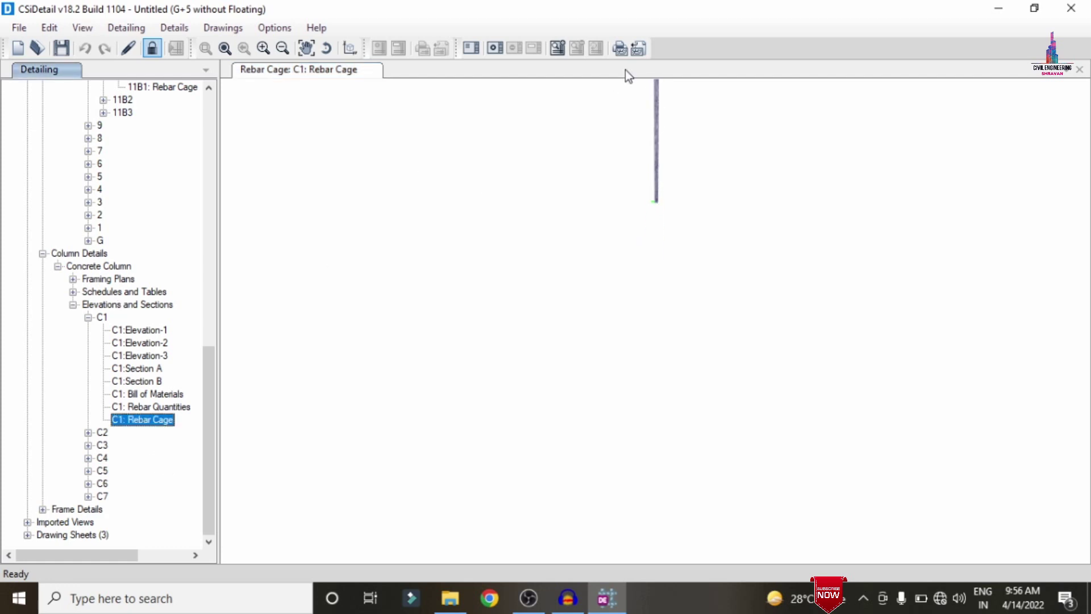
scroll(689, 156, "up", 3)
scroll(601, 165, "up", 3)
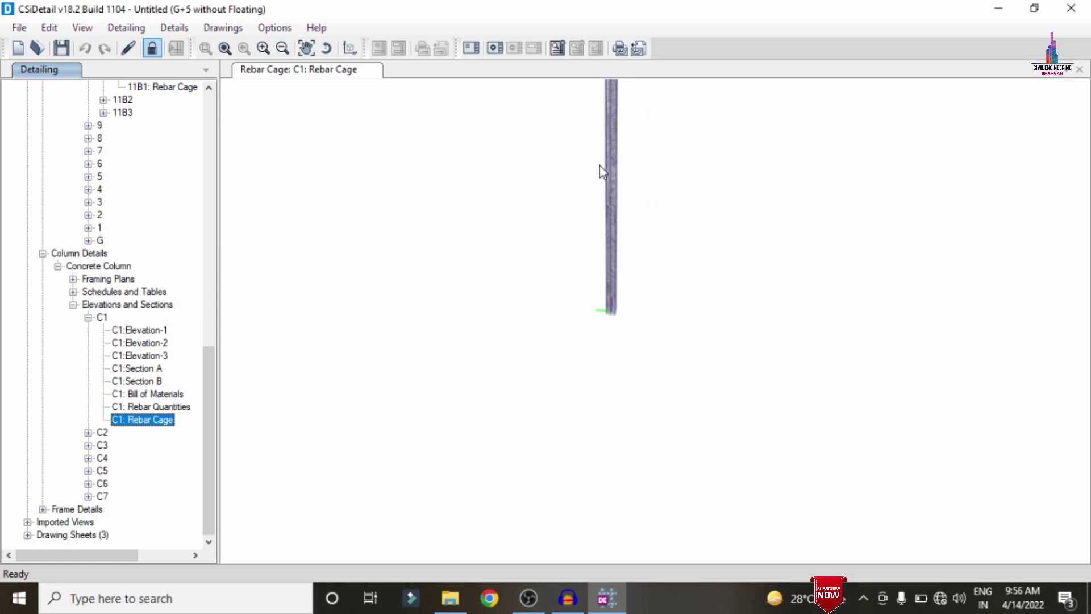
scroll(604, 154, "up", 2)
scroll(609, 161, "up", 2)
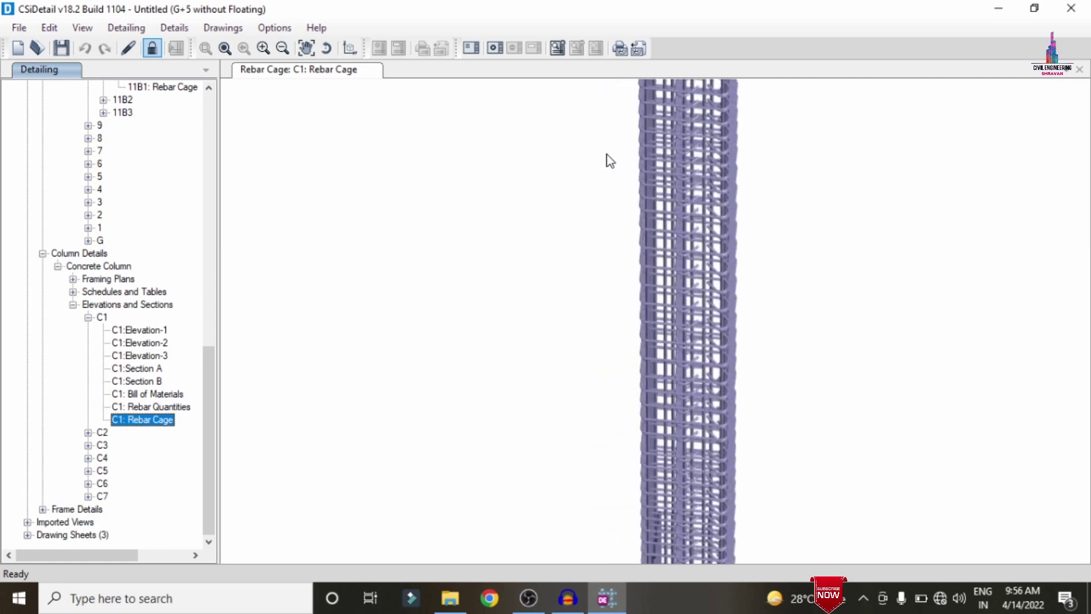
left_click(762, 277)
scroll(671, 292, "up", 2)
middle_click_drag(668, 289, 559, 284)
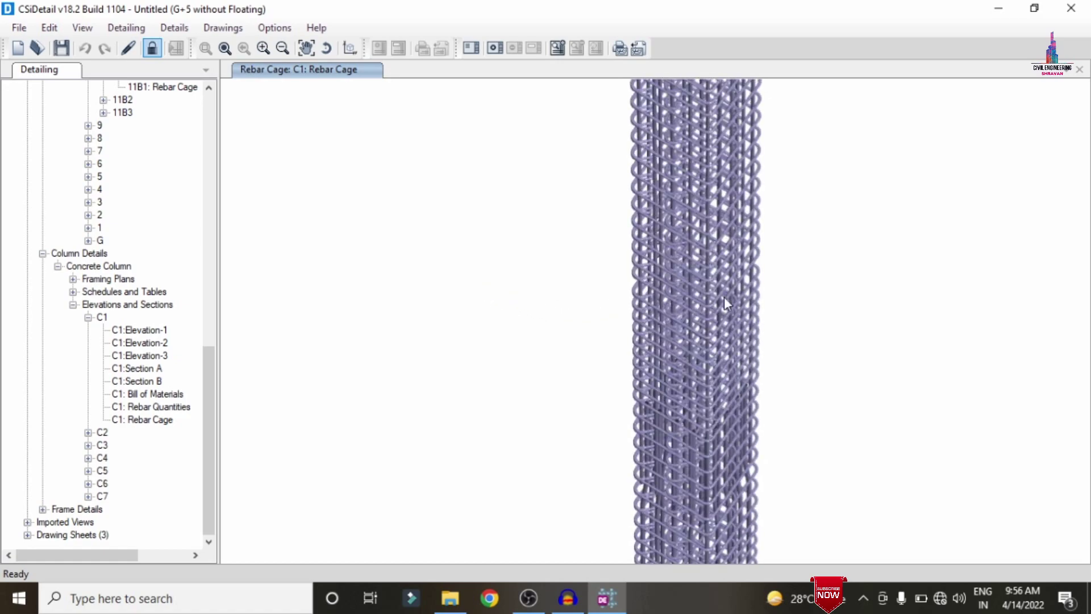
middle_click_drag(724, 297, 743, 324)
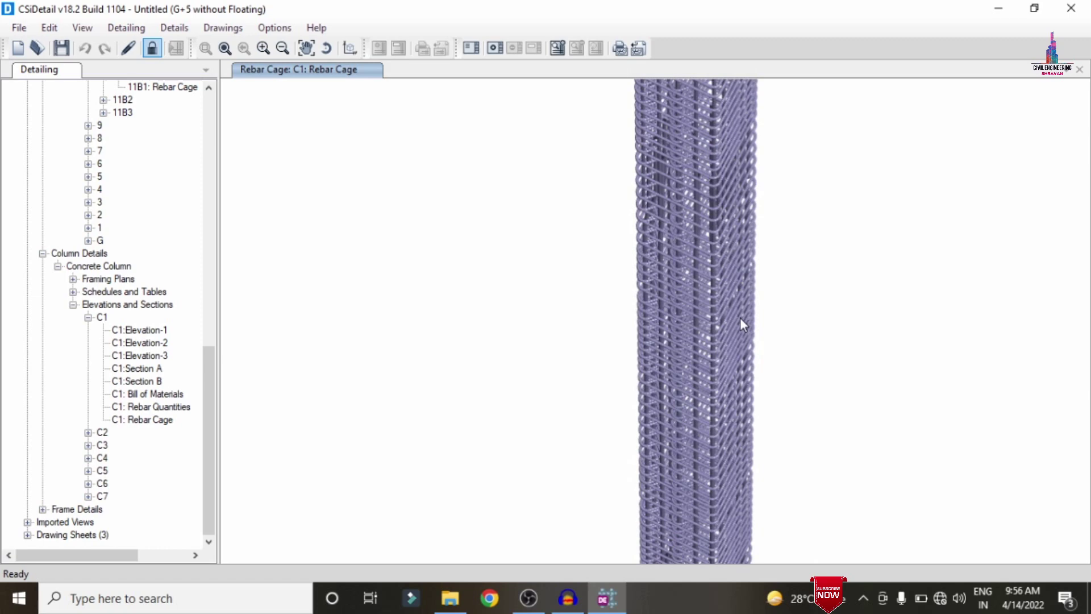